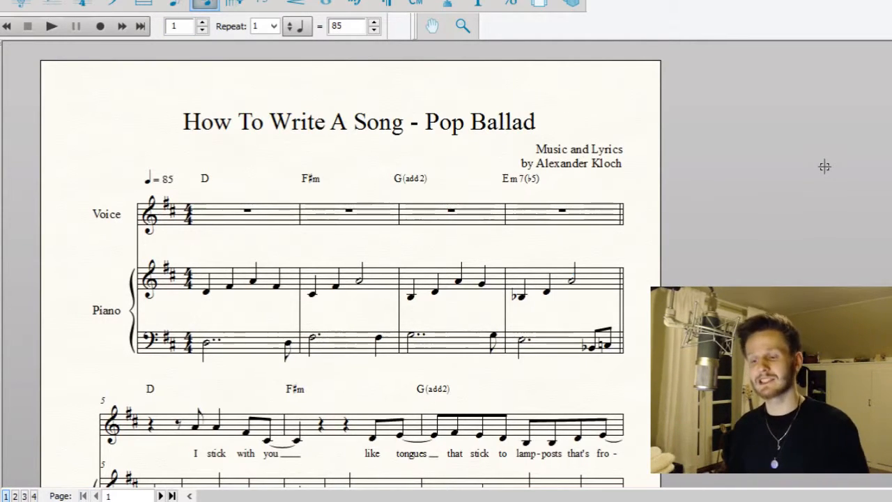
Play the score from measure 1 and review the music from the first page through the first and second endings
left_click(51, 26)
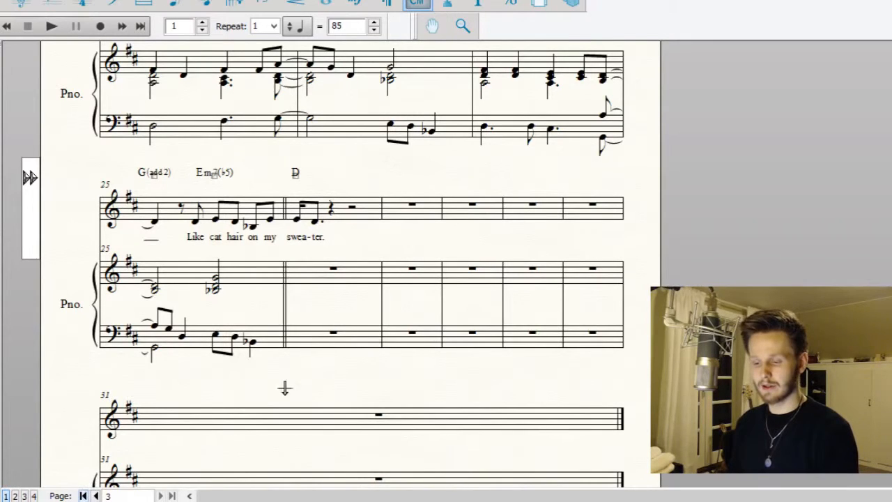
scroll(284, 388, "up", 1)
left_click(83, 495)
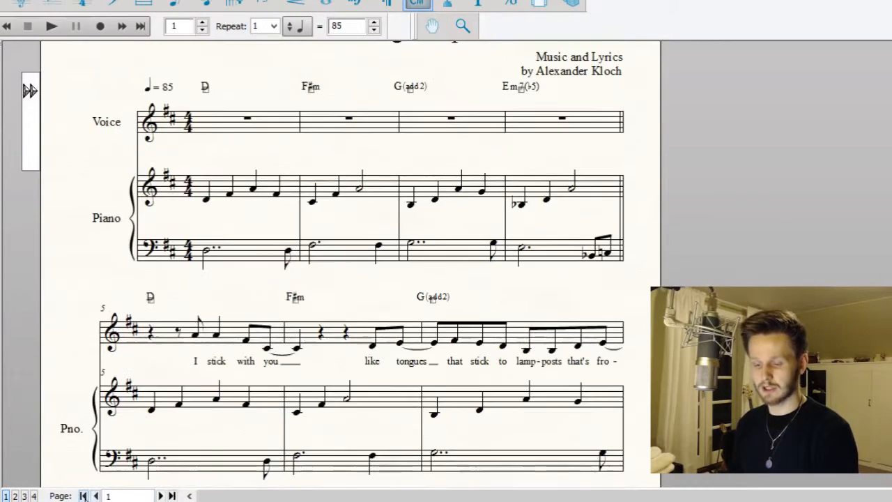
scroll(349, 334, "up", 1)
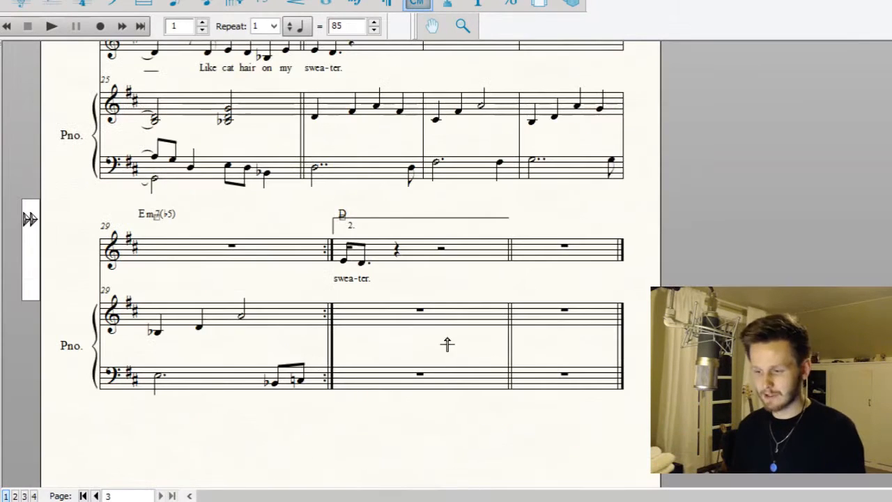
scroll(446, 295, "up", 6)
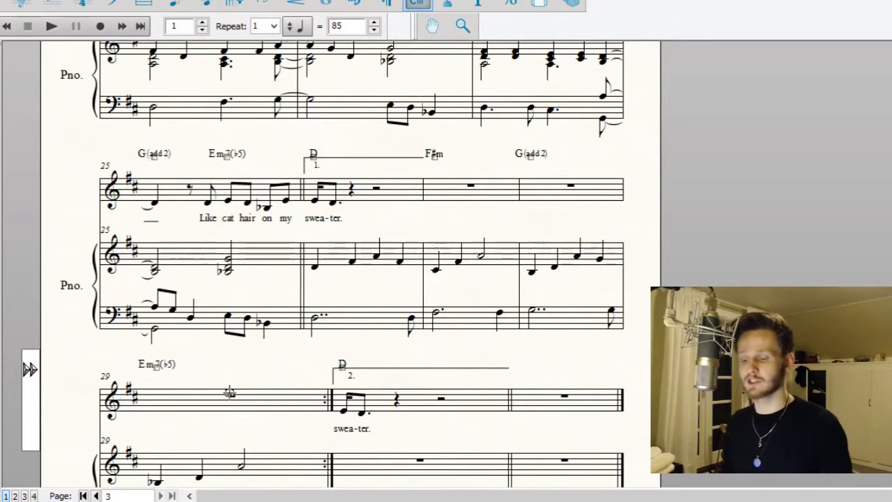
scroll(722, 234, "down", 3)
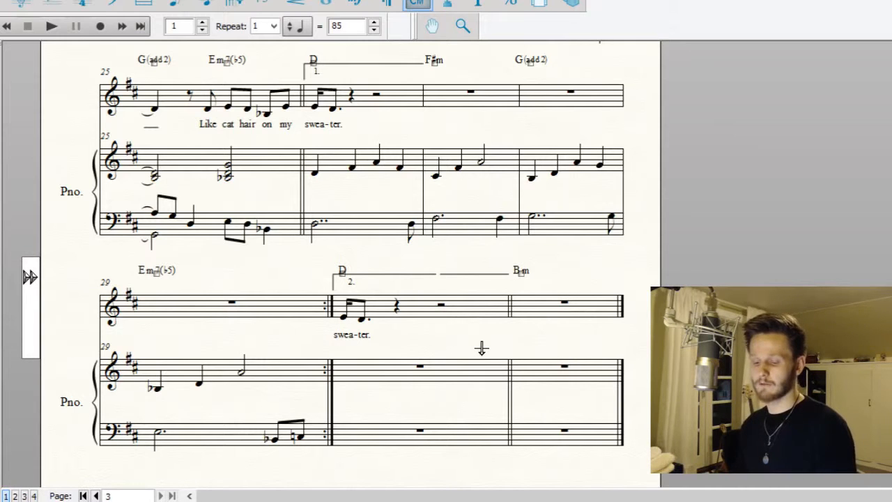
In measure 30 of the piano's treble staff, enter D–F♯–A chords as a quarter note followed by two eighth notes
left_click(203, 4)
left_click(712, 199)
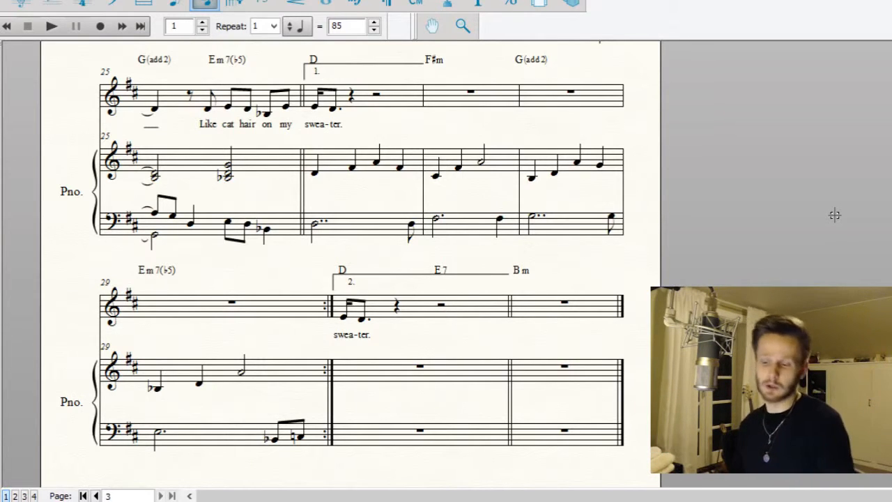
left_click(395, 380)
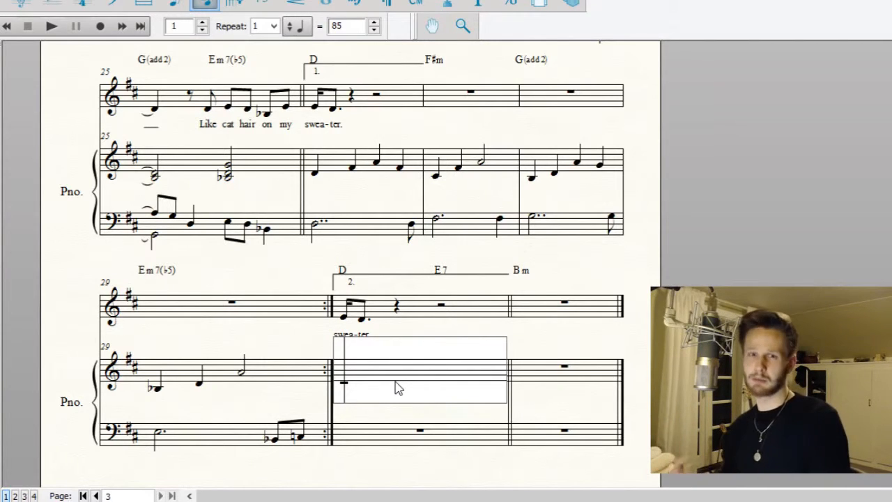
key("Up")
key("Up")
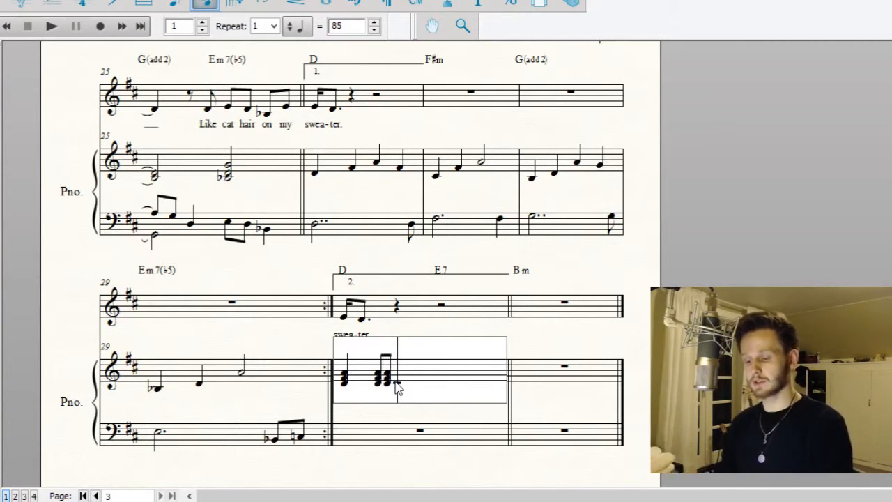
Complete measure 30 of the piano's treble staff with D–G–B chords as two eighth notes and a quarter note
key("4")
key("4")
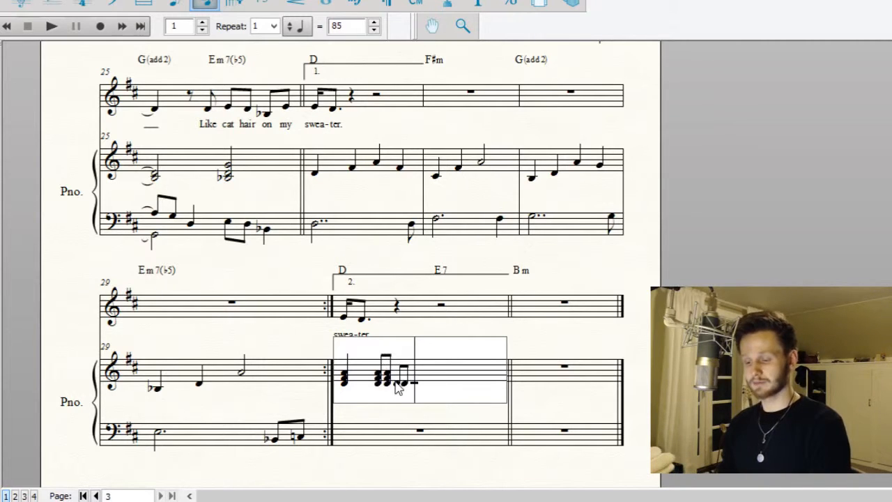
key("5")
key("Left")
key("Left")
key("Left")
key("Left")
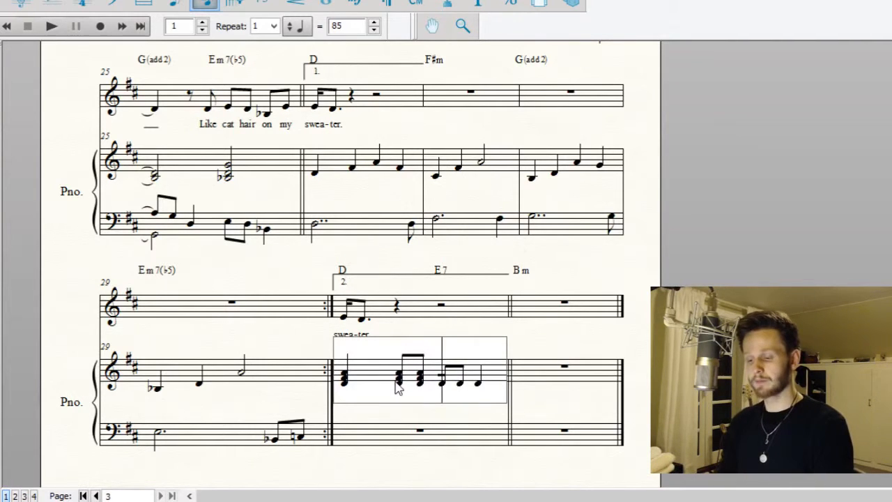
key("Return")
key("Right")
key("Return")
key("Right")
key("Return")
Raise the G to G♯ in the last three treble chords of measure 30
key("Left")
key("Left")
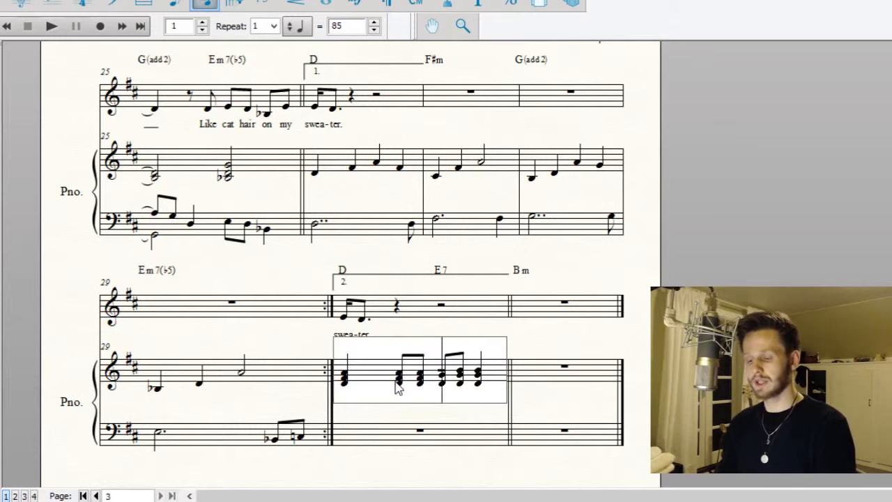
key("plus")
key("Right")
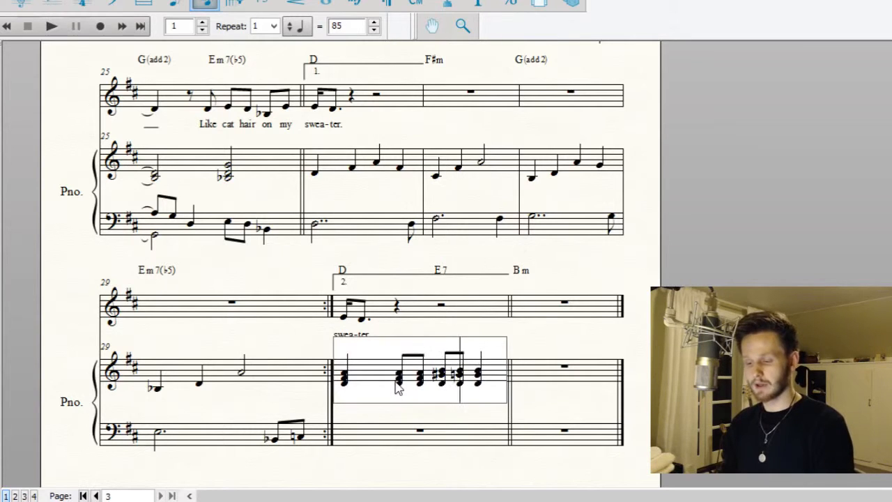
key("plus")
key("Right")
key("plus")
Enter the bass line of measure 30: dotted-quarter D, eighth D, two eighth-note Es and a quarter-note E
left_click(390, 431)
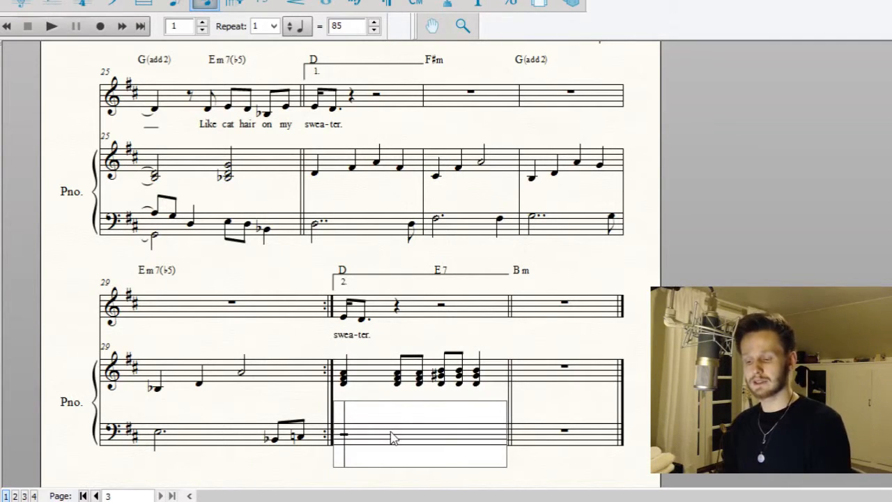
key("5")
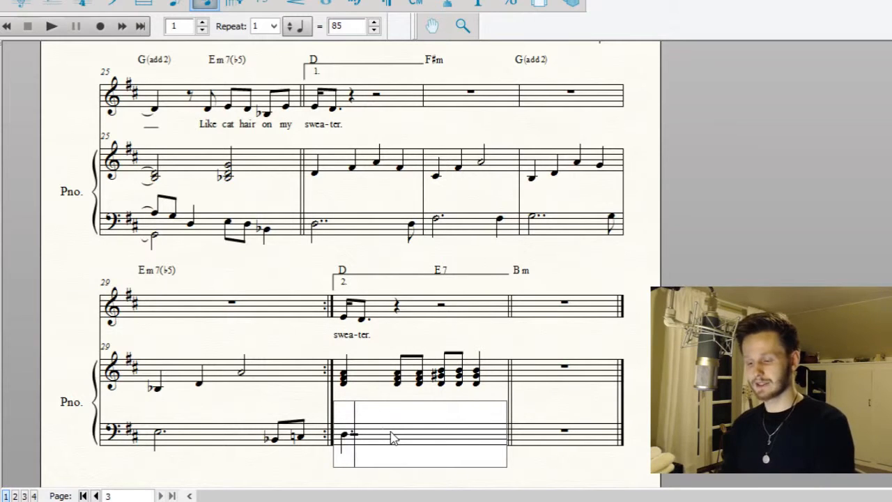
key("period")
key("4")
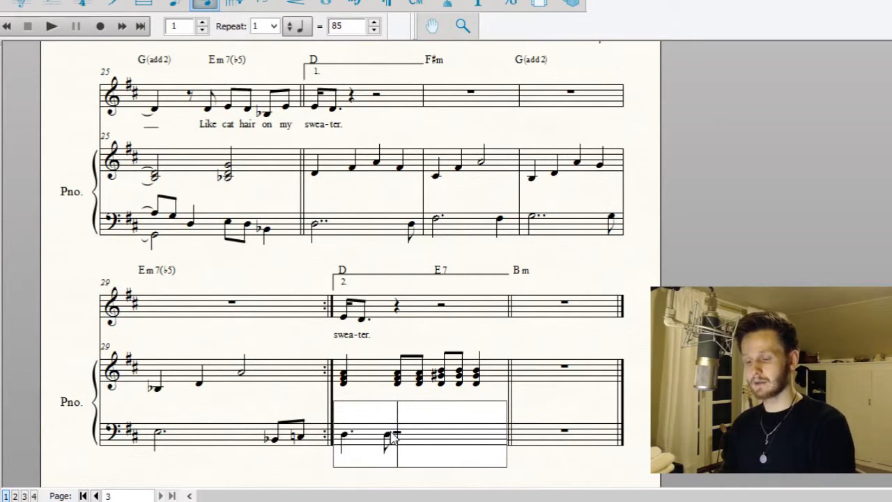
key("4")
key("4")
key("5")
left_click(787, 281)
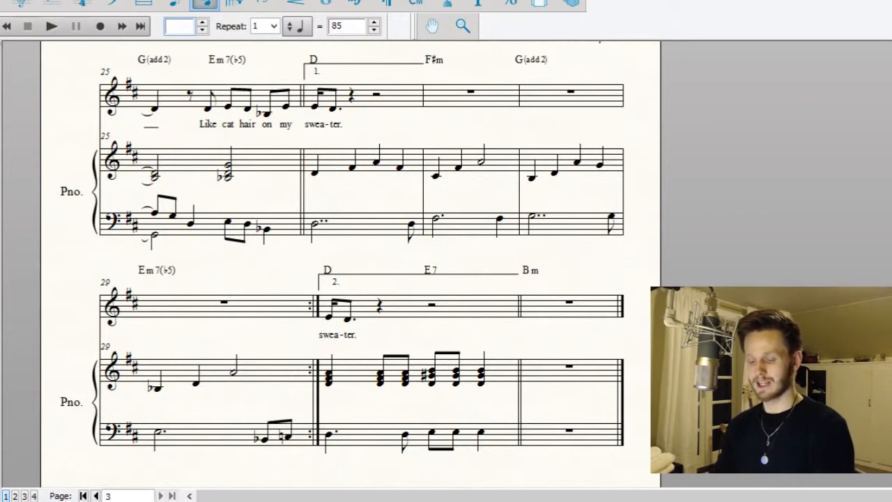
Play back the newly written second-ending measure and stop at measure 31
left_click(51, 27)
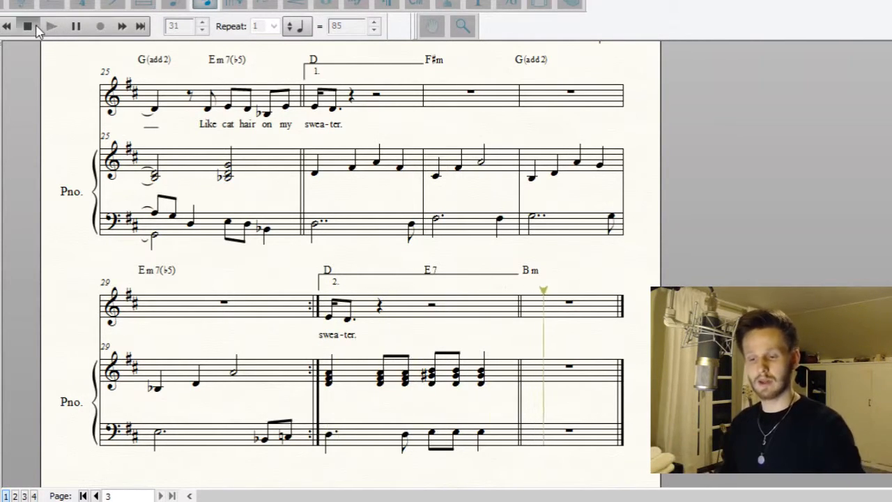
left_click(35, 26)
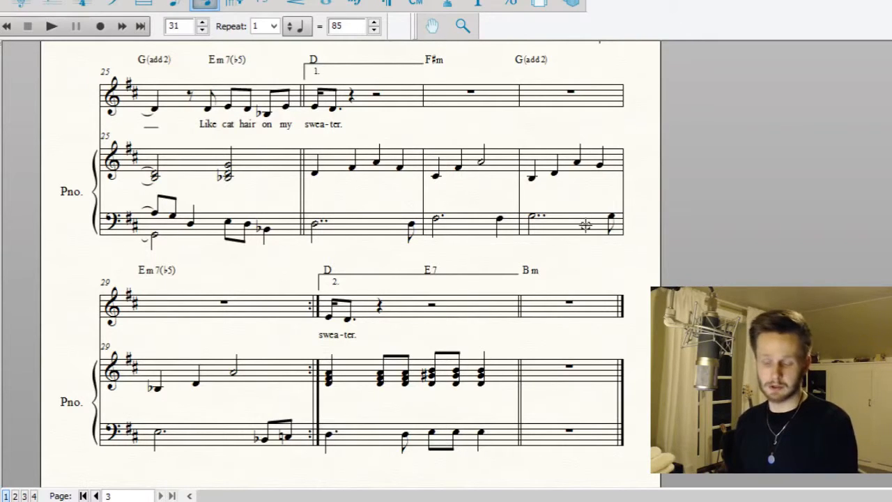
Append empty measures to the score after measure 31 with the Measure tool
left_click(419, 4)
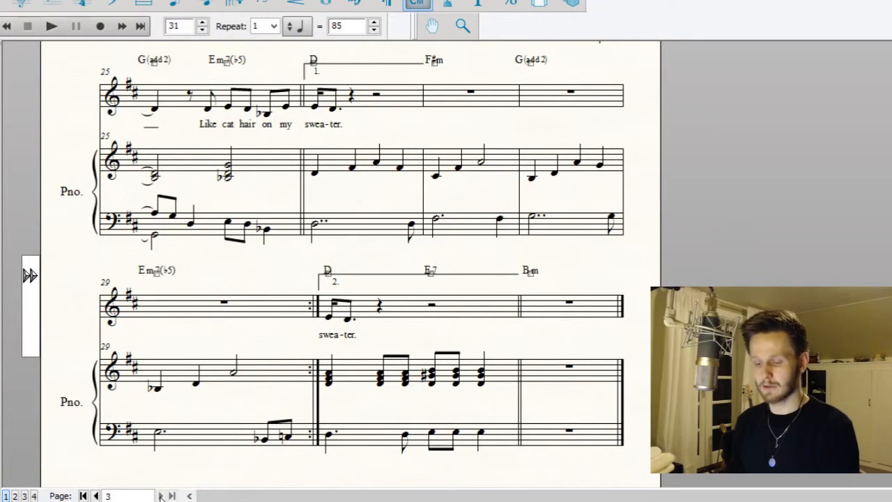
left_click(185, 214)
scroll(185, 214, "up", 3)
left_click(147, 5)
scroll(509, 253, "down", 5)
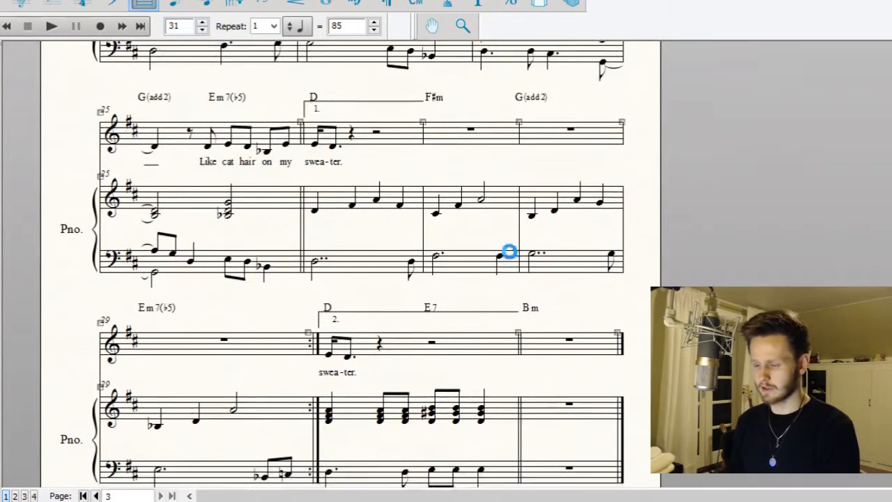
left_click(582, 276)
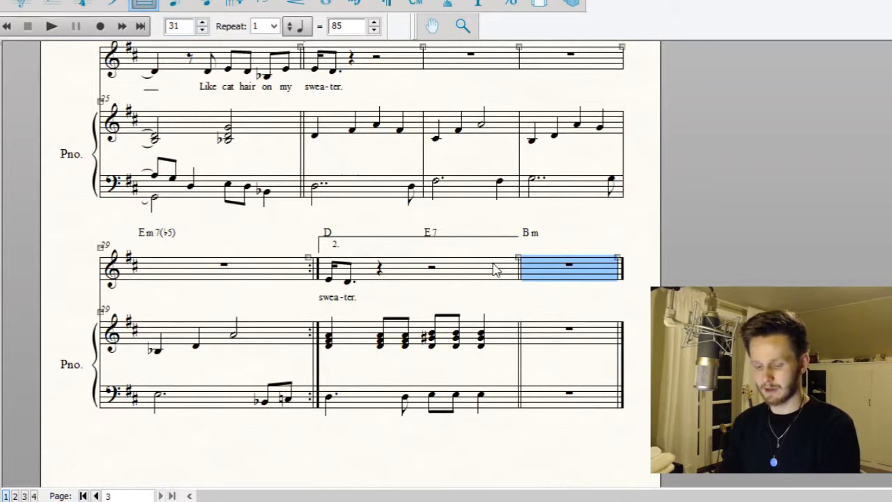
left_click(464, 259)
left_click(804, 148)
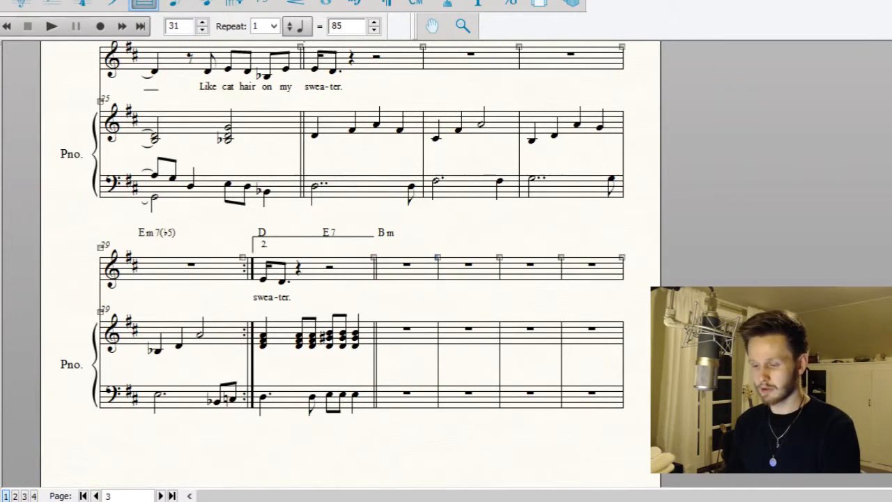
Add the chord symbols G, Bm and G above measures 32, 33 and 34 of the voice staff
left_click(416, 4)
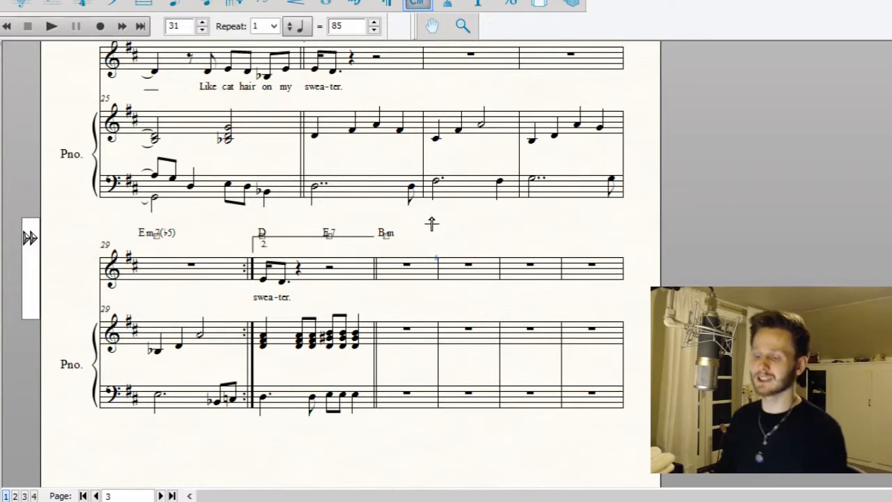
left_click(446, 243)
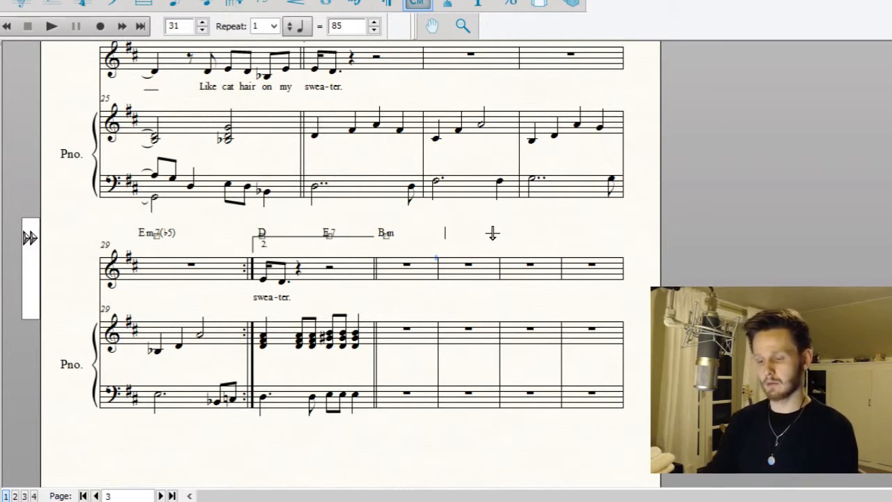
type("G")
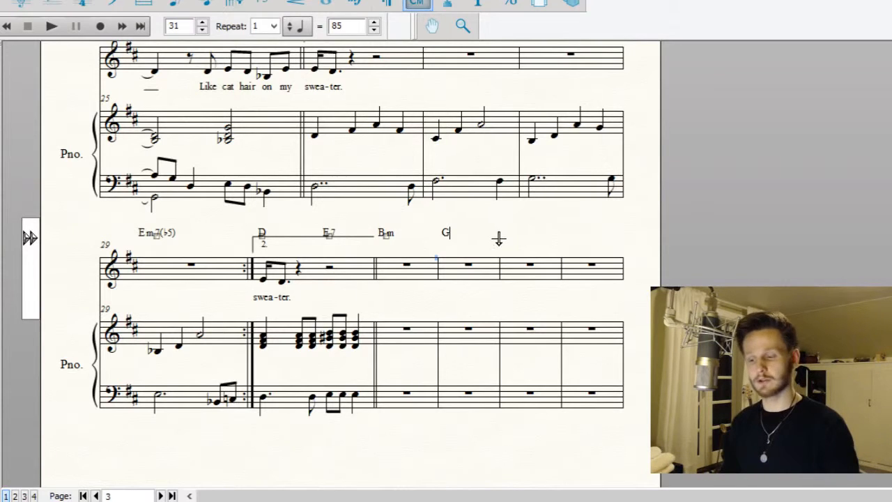
key("space")
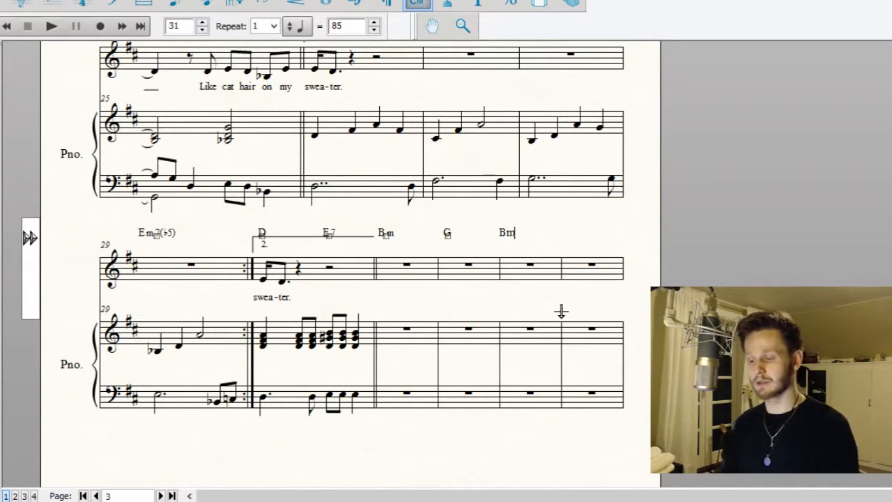
type("Bm")
key("space")
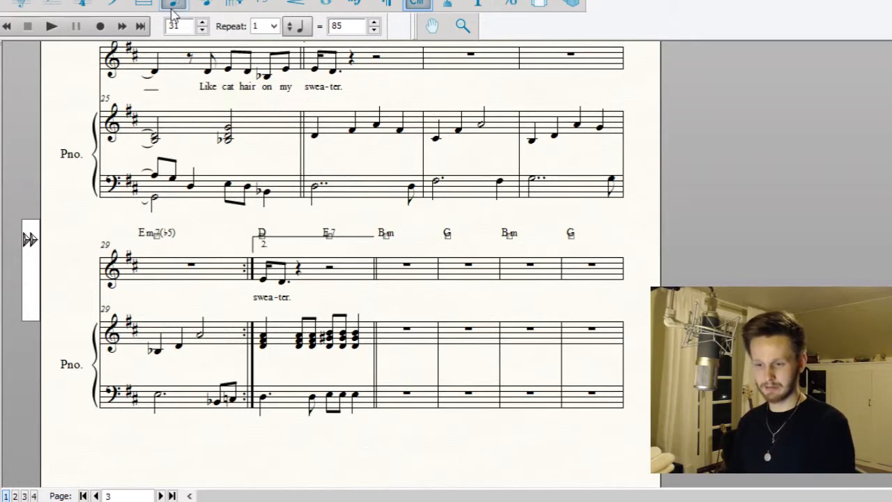
key("Escape")
Try two quarter-note chords in measure 31 of the piano's treble staff: D–F♯–B followed by D–G–B
left_click(233, 5)
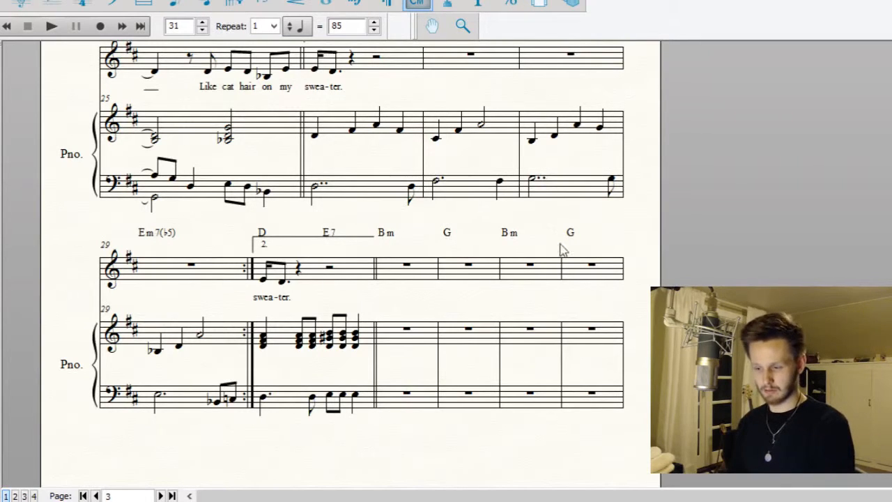
left_click(620, 264)
left_click(205, 4)
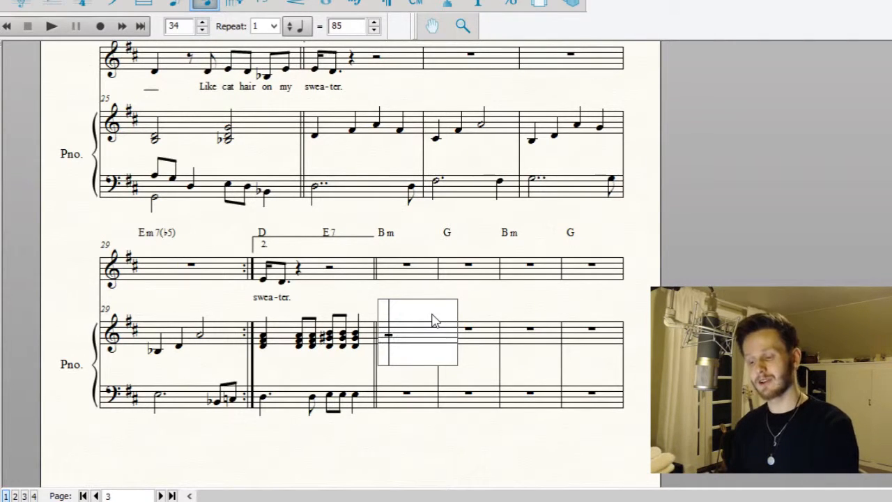
key("5")
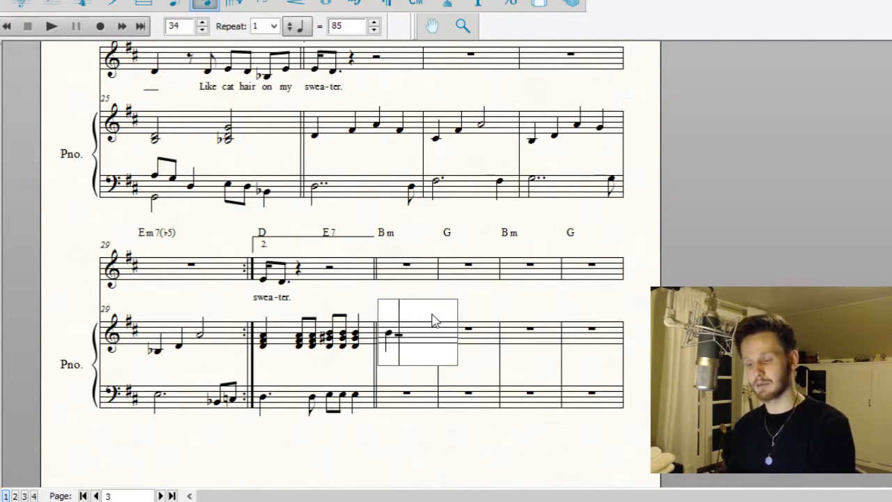
key("Left")
key("Down")
key("Down")
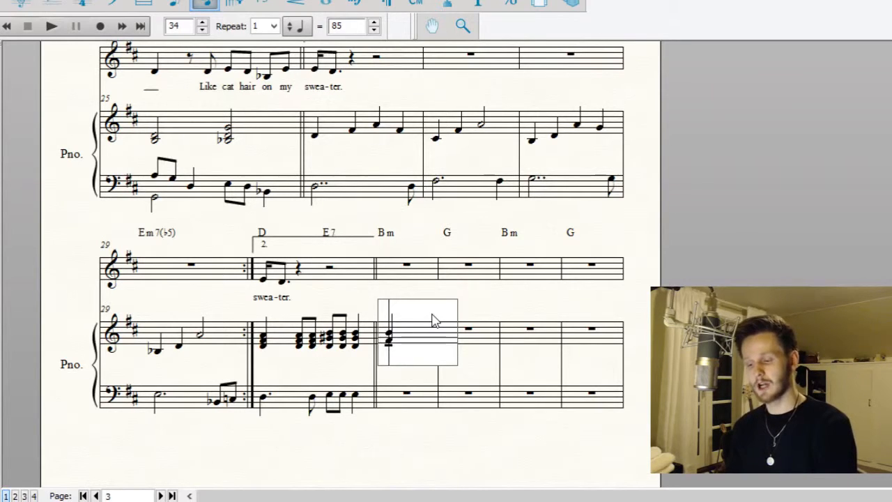
key("Right")
key("Right")
key("Left")
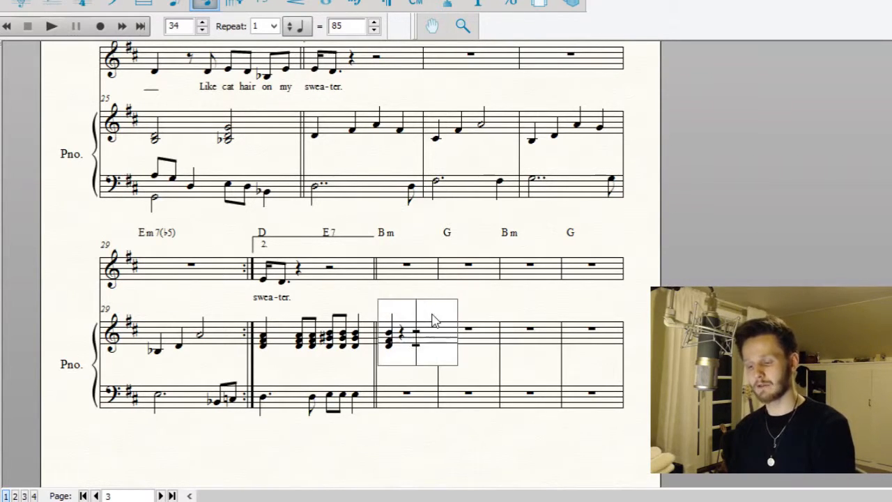
key("Left")
key("5")
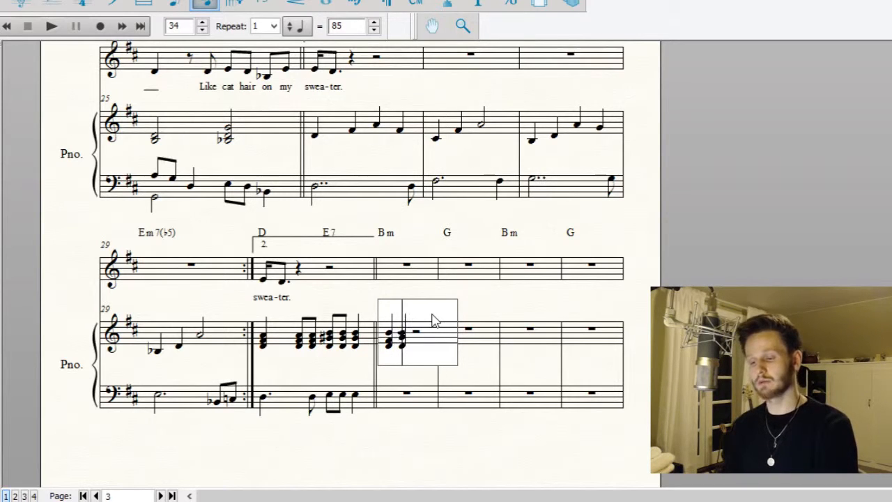
Delete both chords from measure 31 of the piano's treble staff
left_click(769, 271)
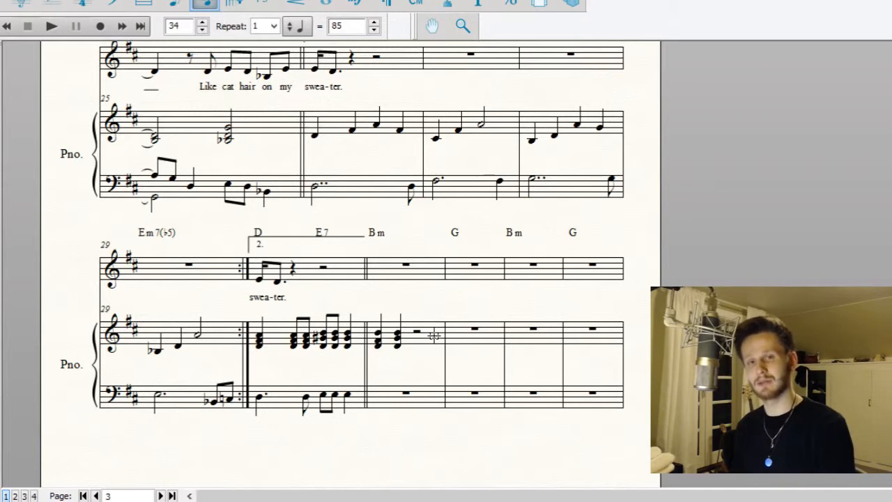
left_click(409, 346)
key("Delete")
key("Delete")
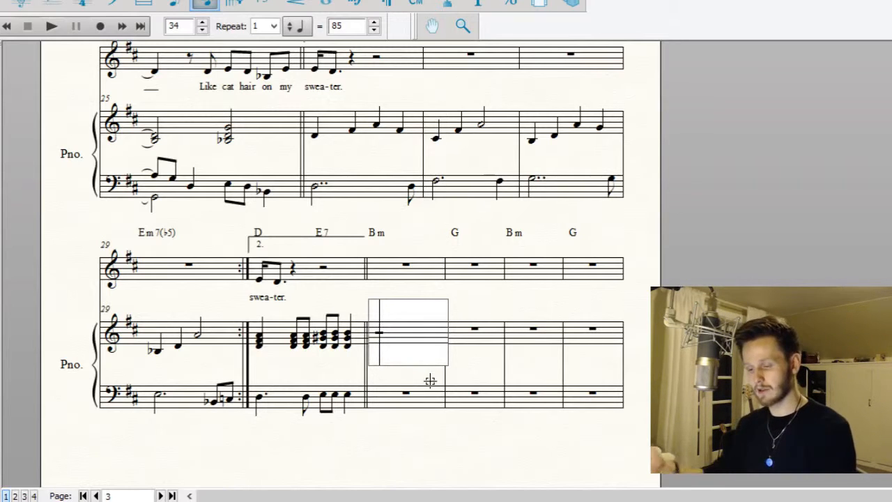
Change the Bm chord symbols above measures 31 and 33 to Bm7
left_click(417, 4)
left_click(386, 233)
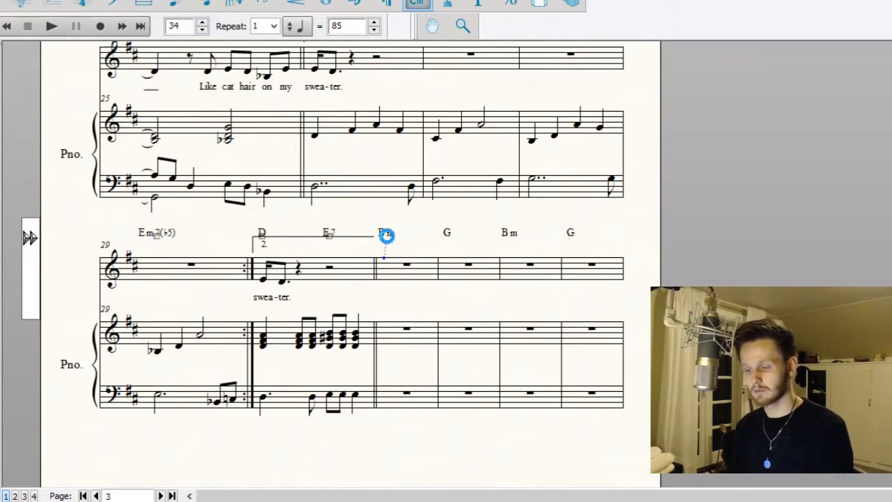
key("Delete")
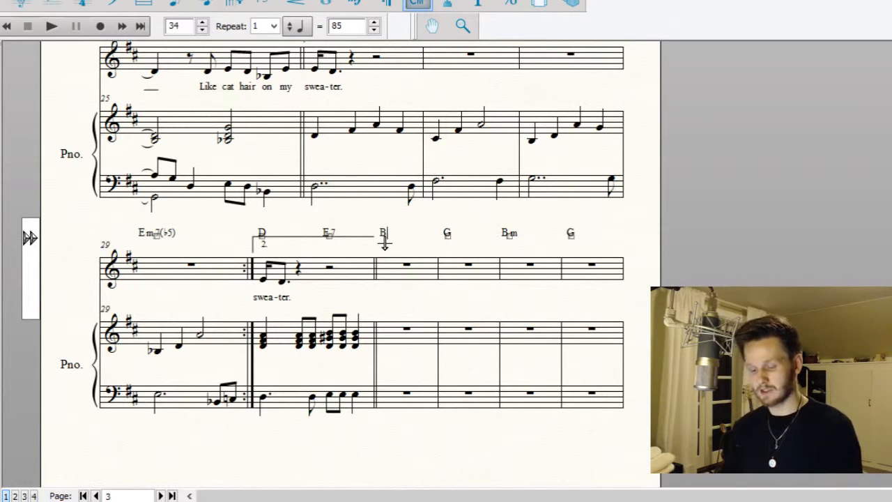
type("7")
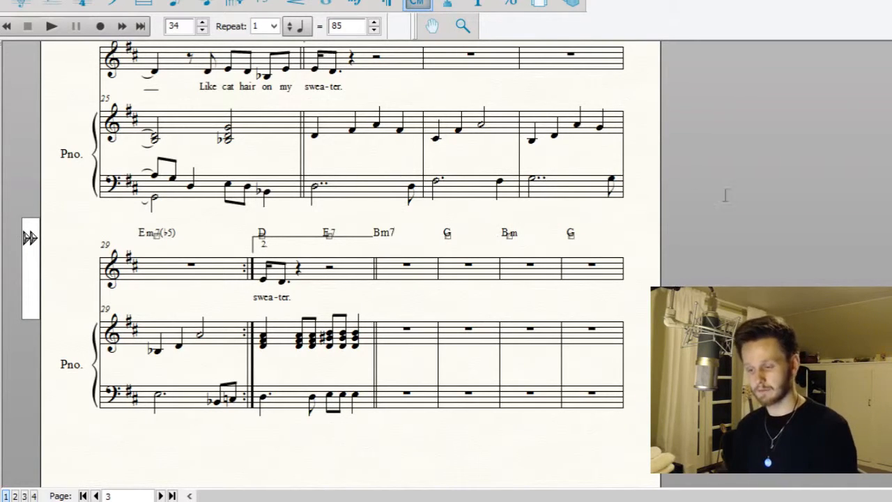
key("Return")
key("Delete")
left_click(516, 251)
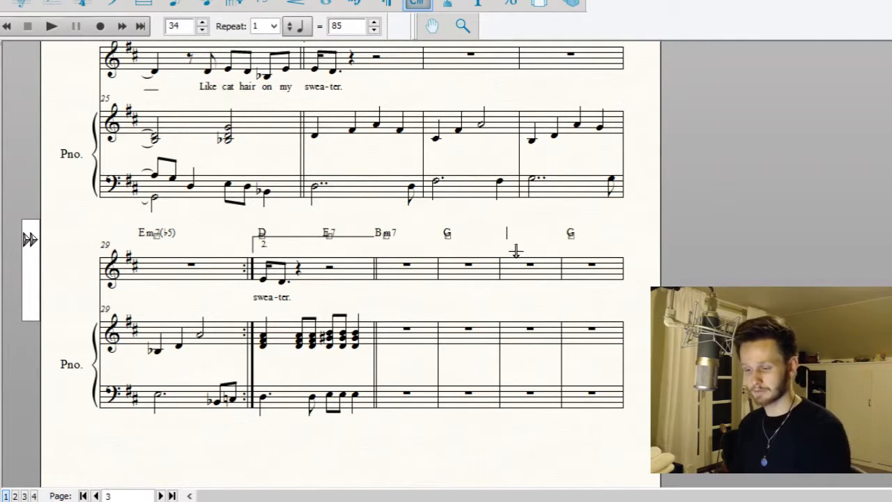
key("Return")
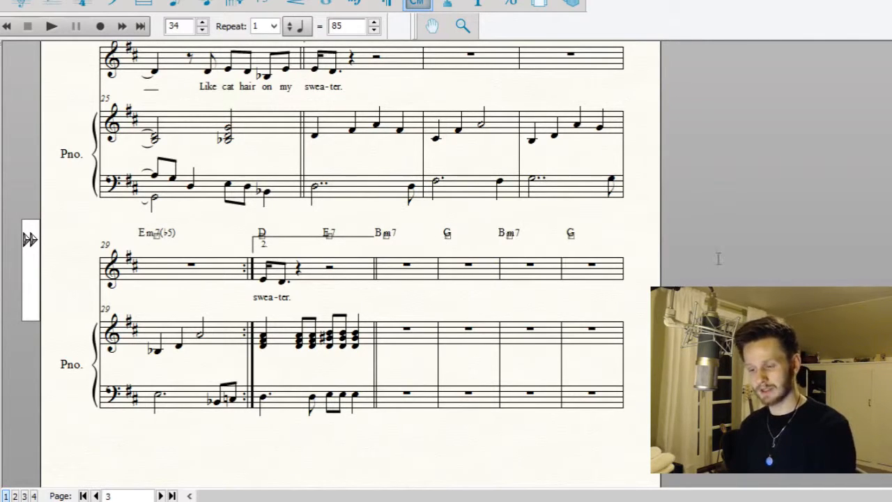
Fill measure 31 of the piano's treble staff with eighth notes alternating between B and A
left_click(209, 4)
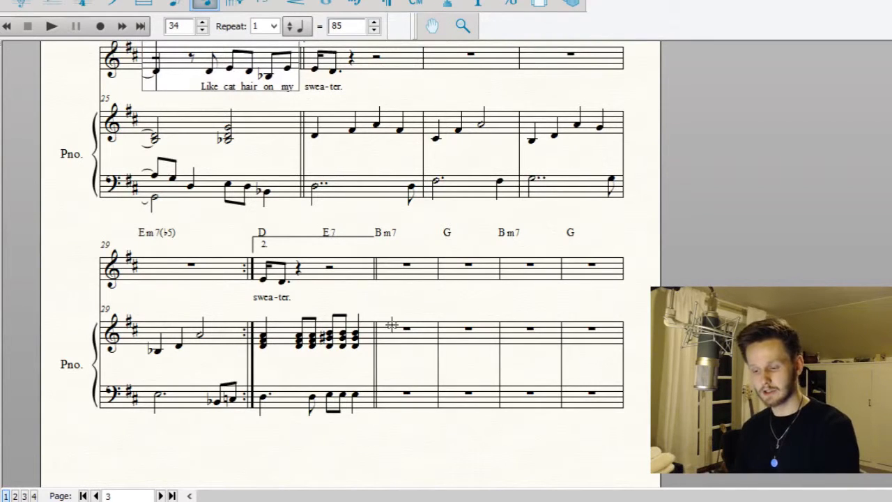
left_click(399, 348)
key("4")
key("4")
key("4")
key("4")
key("4")
key("4")
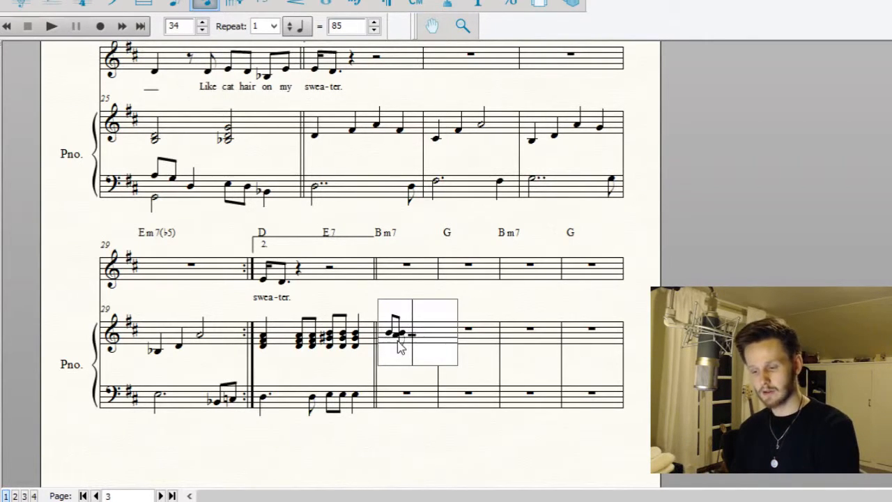
key("4")
key("4")
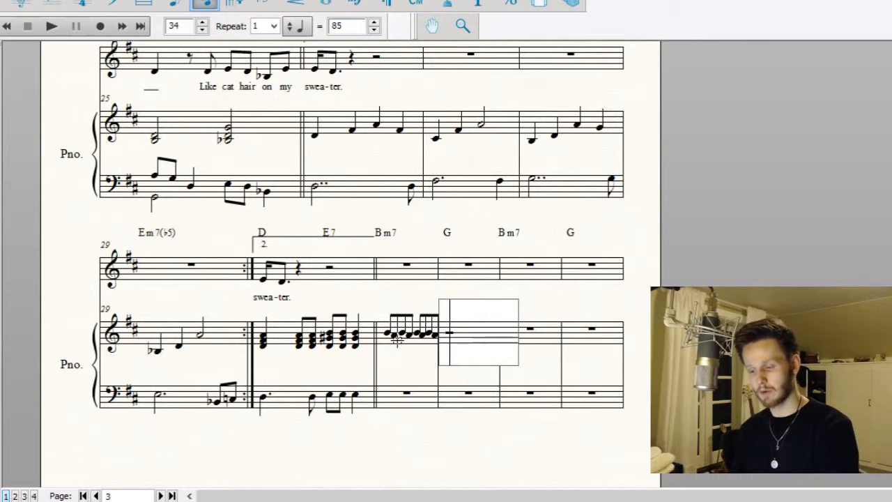
Fill measure 32 of the piano's treble staff with eighth notes alternating between B and G
key("4")
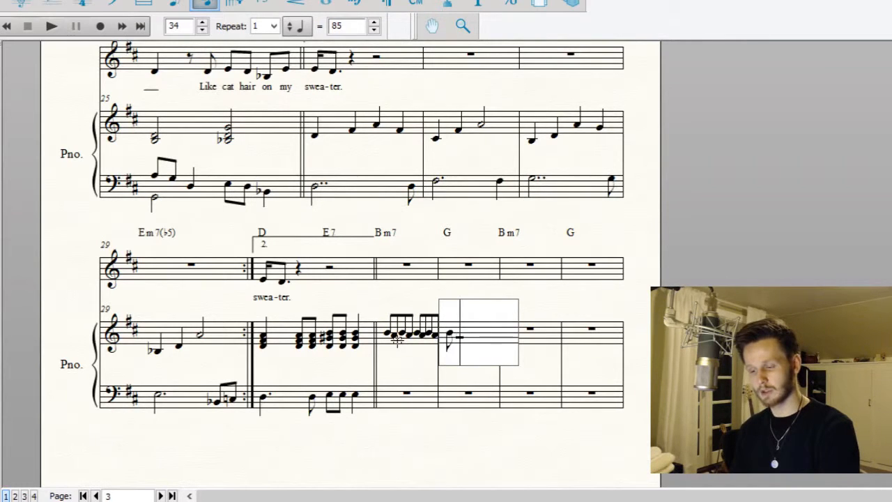
key("4")
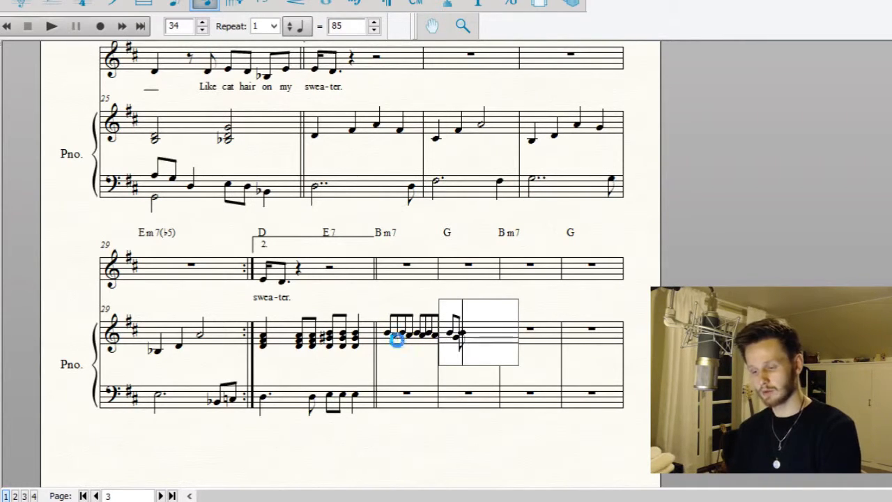
key("4")
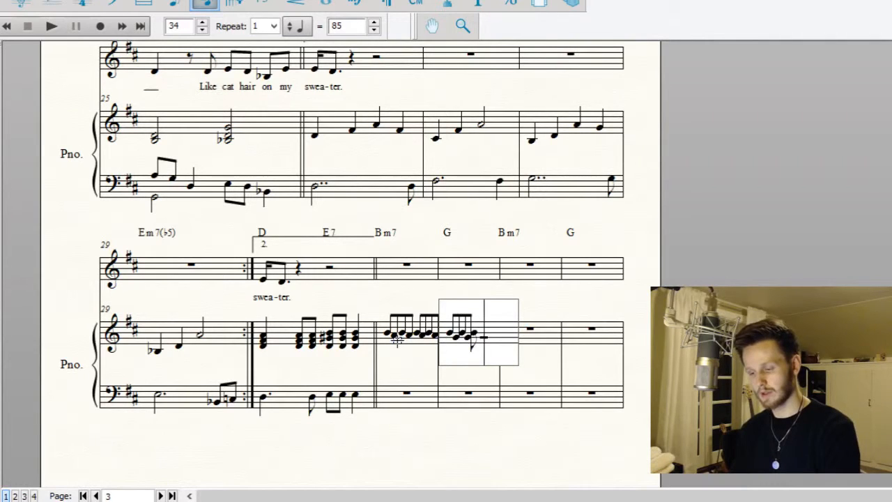
key("4")
key("4")
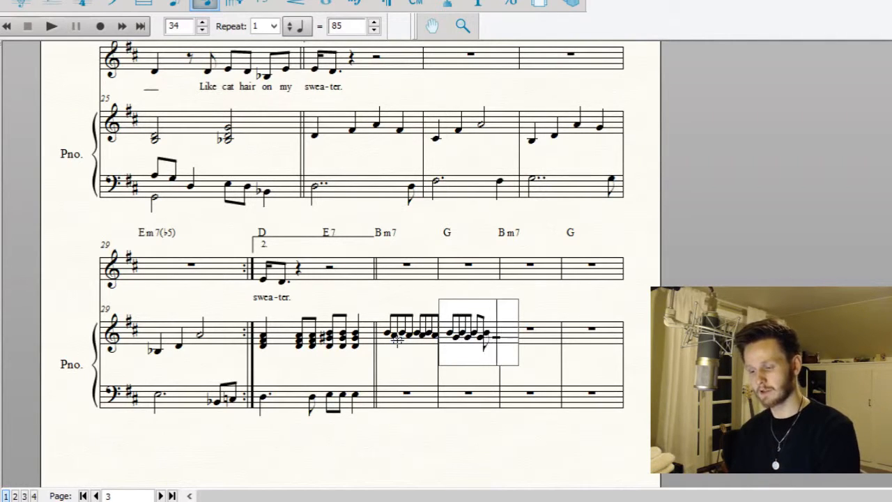
key("4")
key("0")
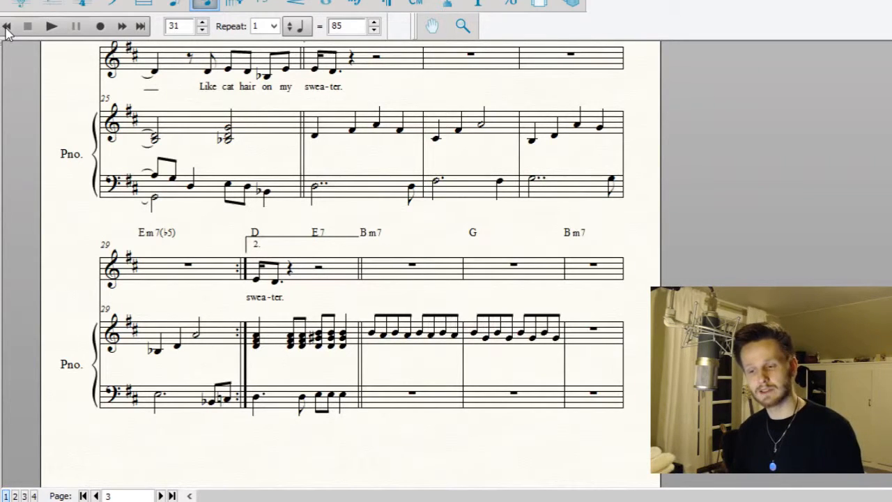
Play back the new piano eighth-note figure from measure 31
left_click(52, 28)
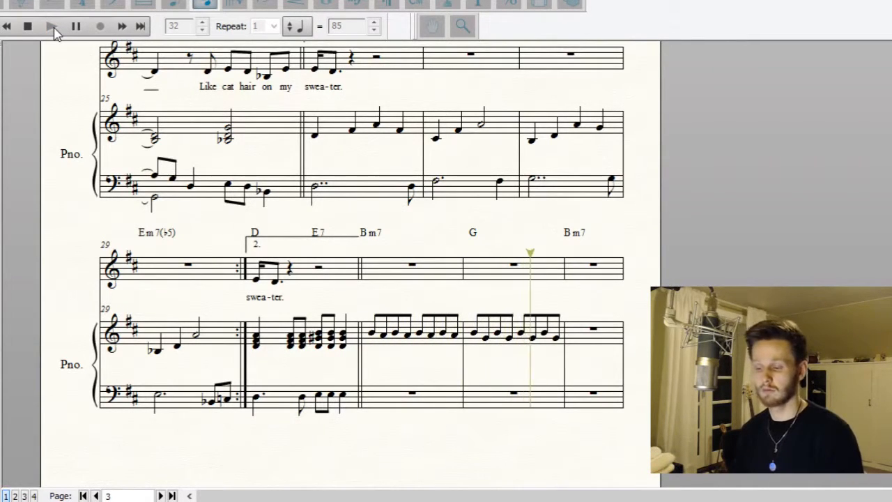
left_click(28, 26)
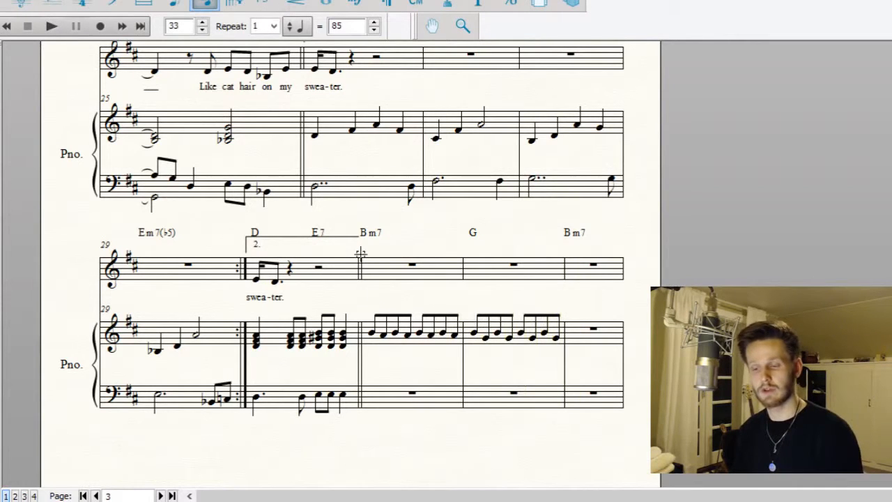
In layer 2 of measure 31 on the piano's treble staff, enter F♯ as dotted quarter, eighth and two quarter notes
left_click(400, 349)
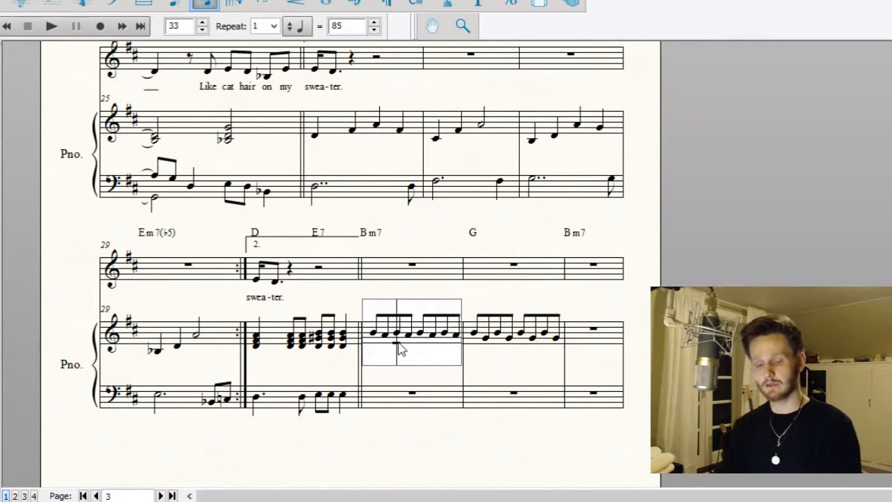
key("alt+shift+2")
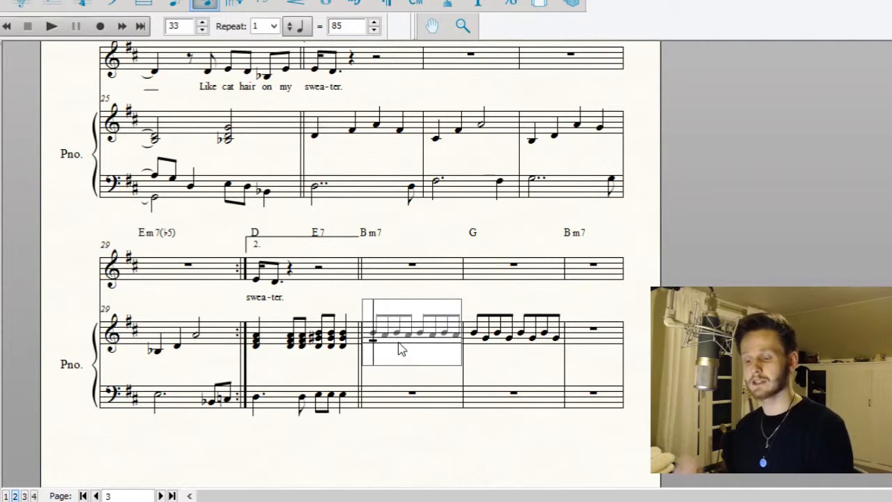
key("5")
key("period")
key("4")
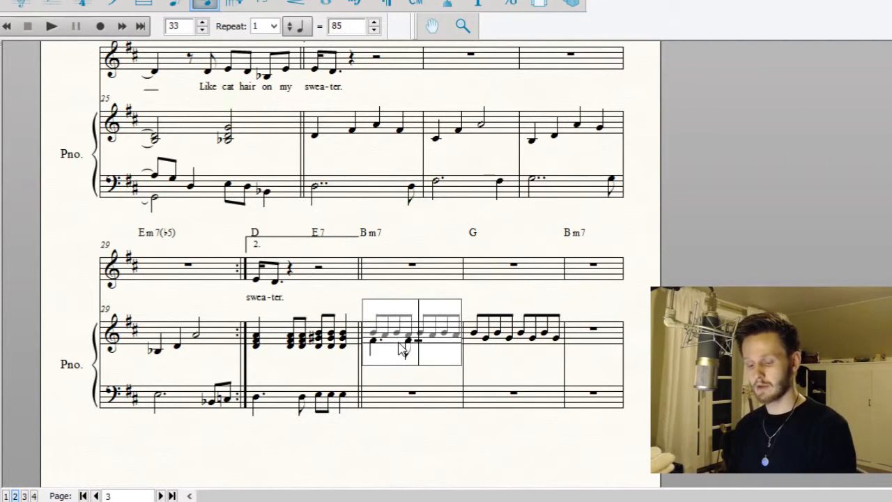
key("5")
key("5")
Add a D below each layer 2 F♯ in measure 31 of the piano's treble staff
key("Left")
key("Down")
key("Down")
key("Return")
key("Left")
key("Return")
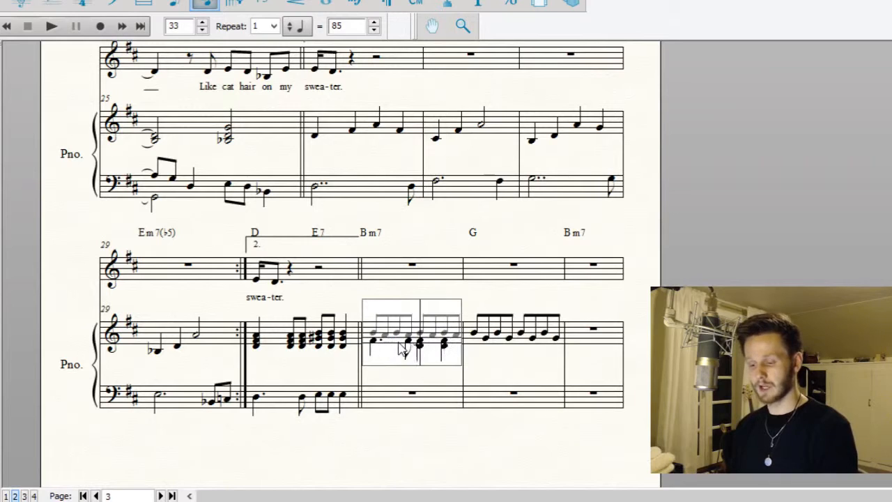
key("Left")
key("Left")
key("Return")
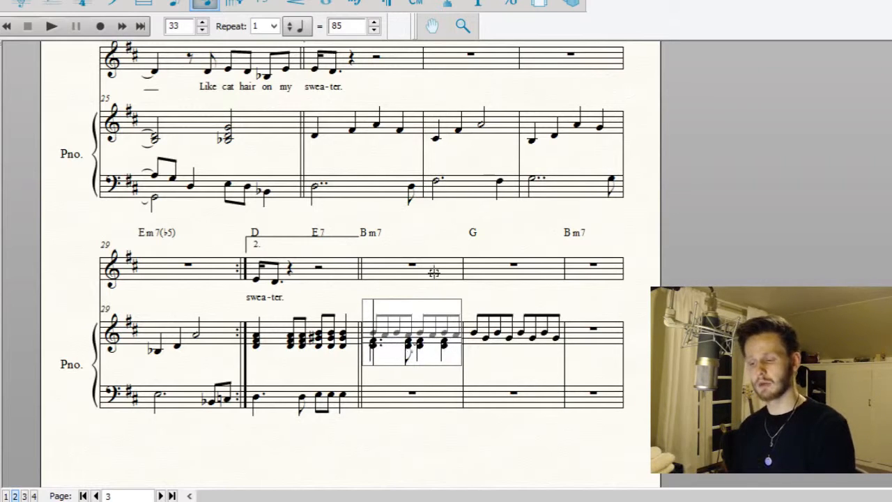
left_click(760, 253)
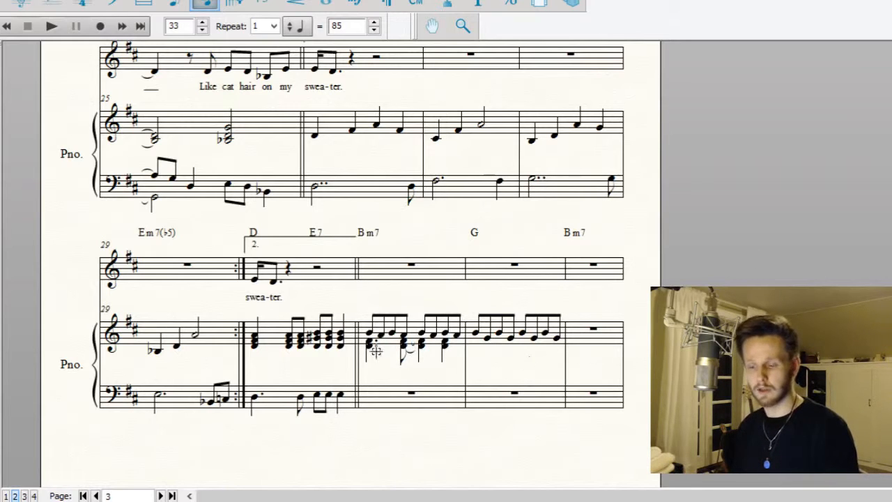
Enter D in measure 31 of the piano's bass staff as dotted quarter, eighth tied to quarter, and quarter
left_click(393, 397)
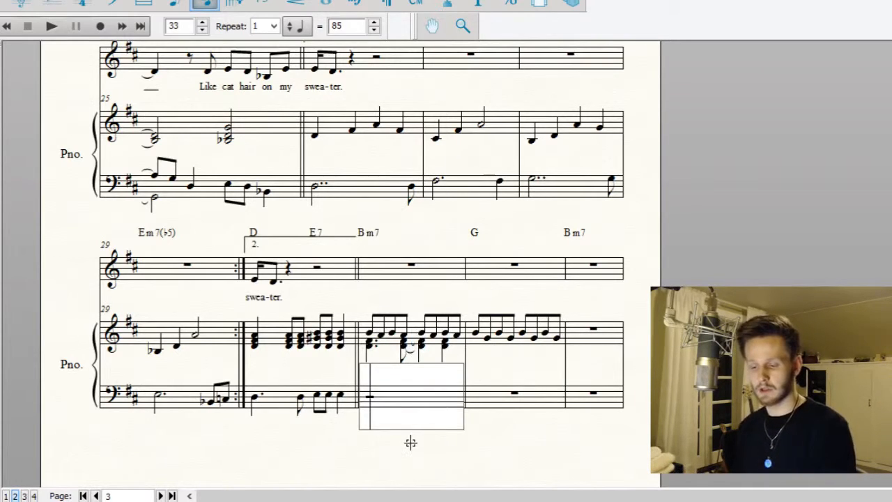
key("d")
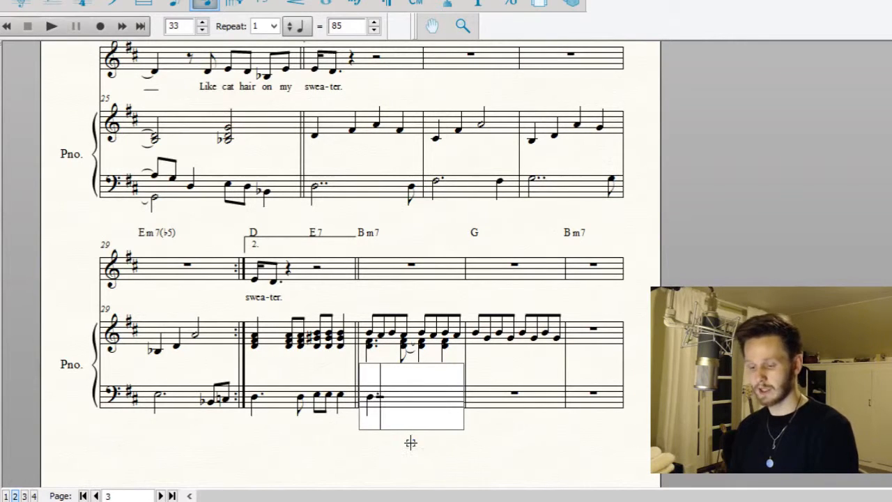
key("4")
key("equal")
key("5")
key("d")
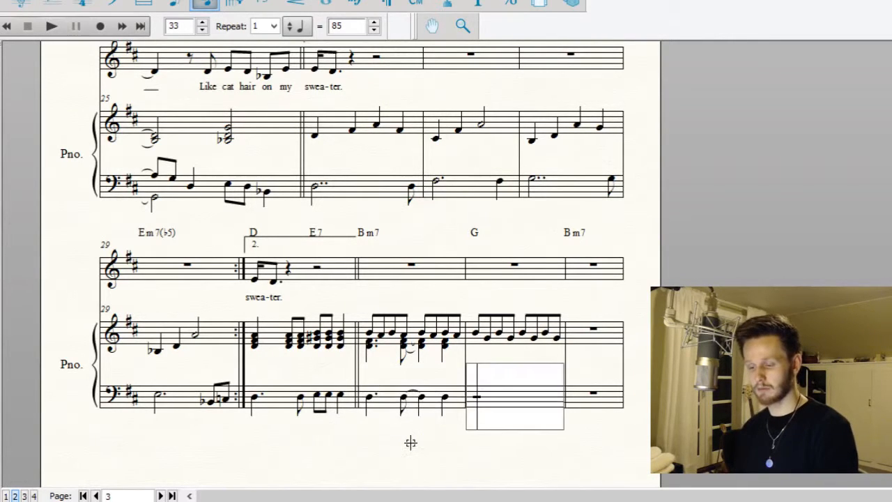
key("Escape")
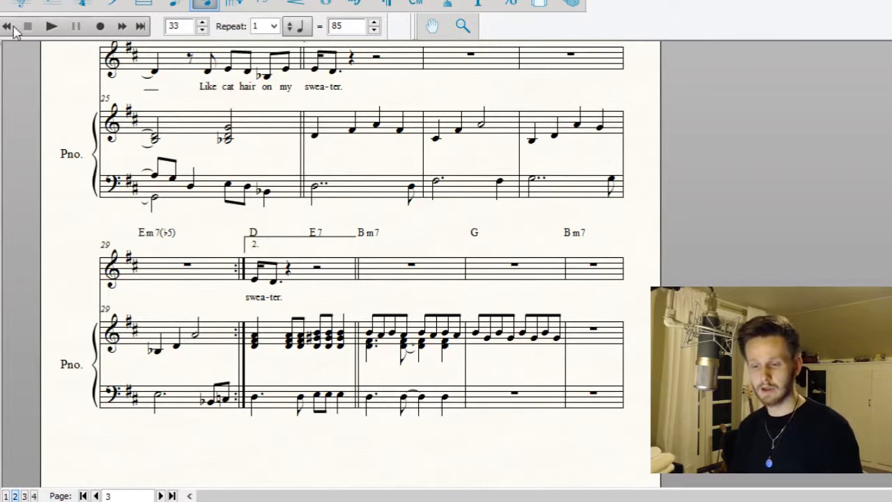
In layer 2 of measure 32's piano treble staff, enter D–G chords as dotted quarter, eighth tied to quarter, and quarter
left_click(491, 342)
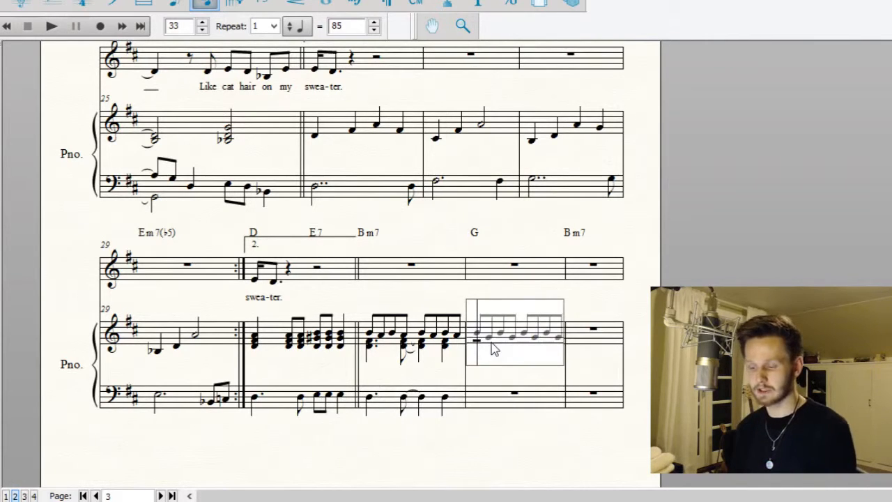
key("a")
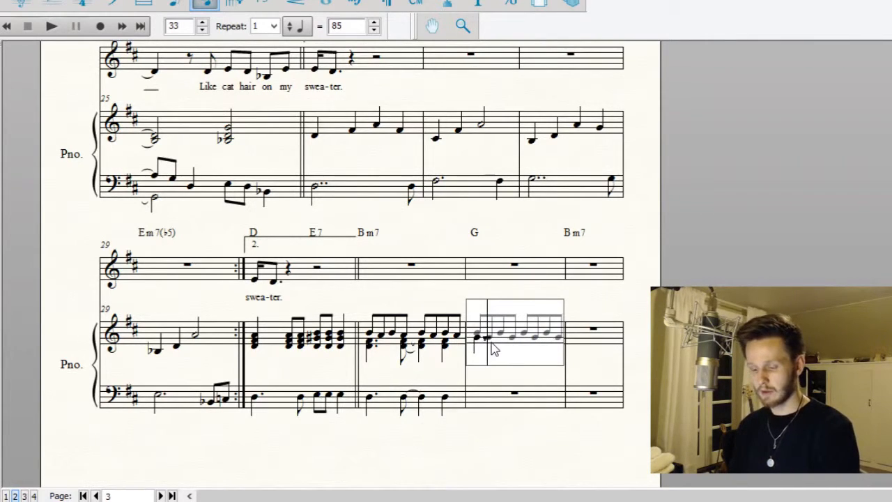
key("4")
key("5")
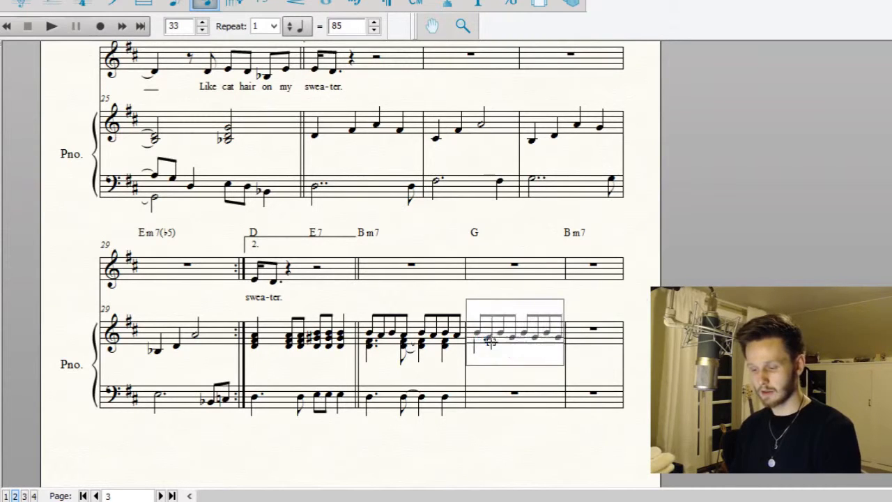
key("a")
key("Left")
key("Left")
key("Left")
key("Left")
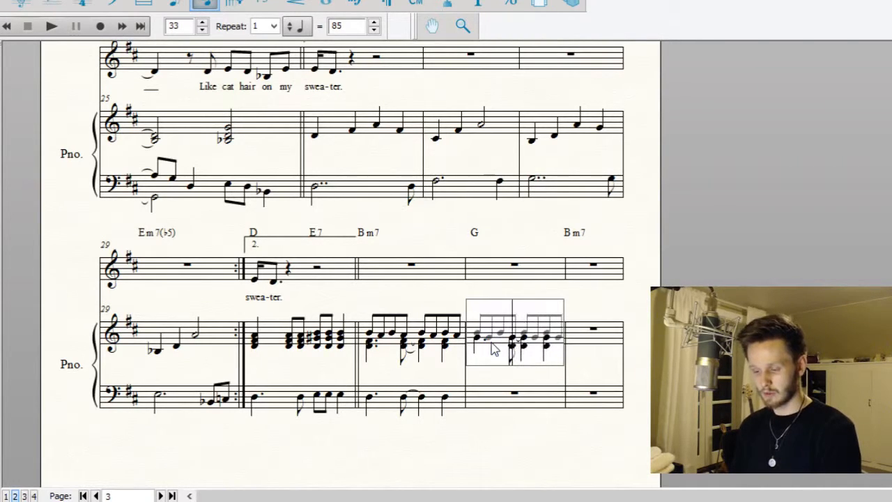
Lower all the notes in measure 31 of the piano's bass staff to B
left_click(482, 401)
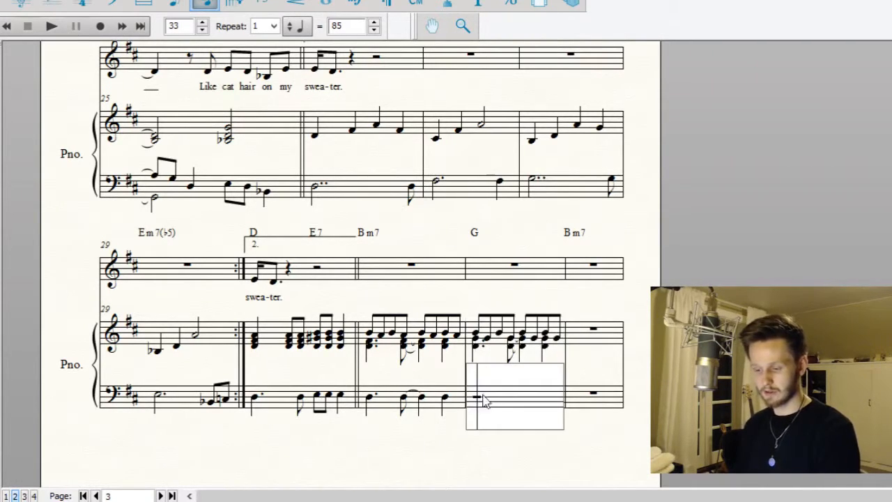
key("Left")
key("Left")
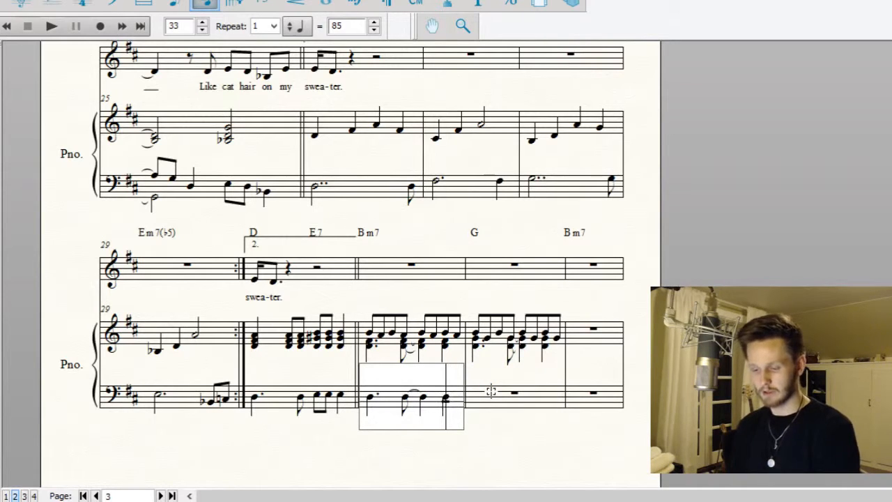
key("Return")
key("Left")
key("Return")
key("Left")
key("Return")
key("Left")
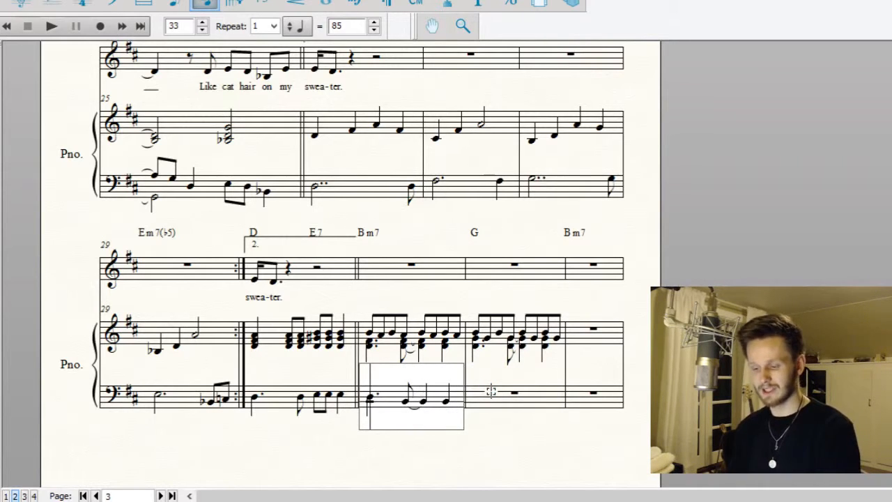
key("Return")
Enter low G in measure 32 of the piano's bass staff as dotted quarter, eighth tied to quarter, and quarter
key("Right")
key("Right")
key("Right")
key("Right")
key("Right")
key("Right")
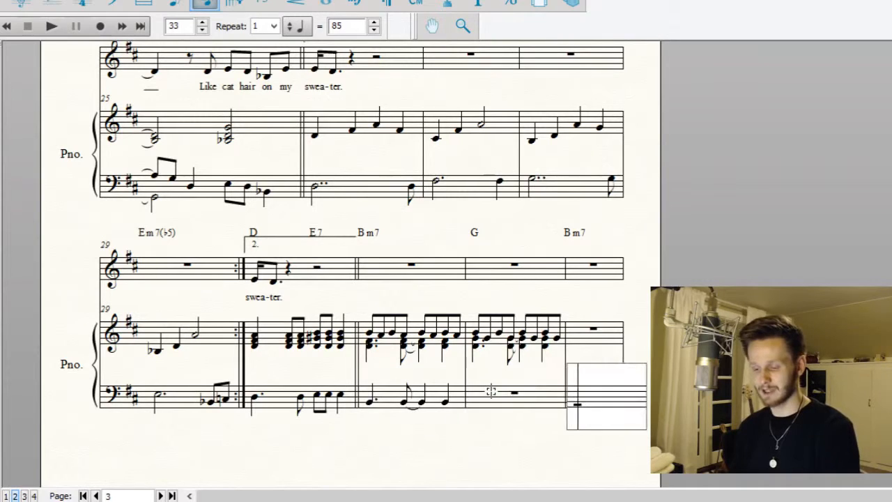
key("Left")
key("Down")
key("5")
key("4")
key("=")
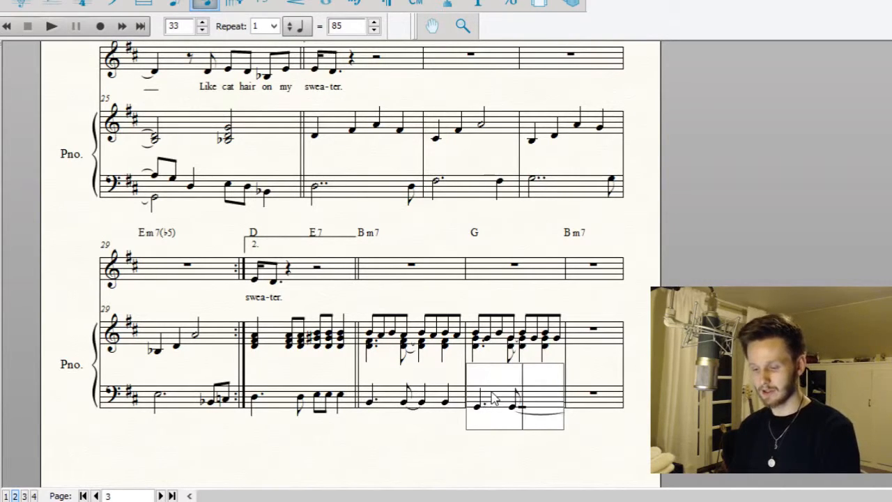
key("5")
key("5")
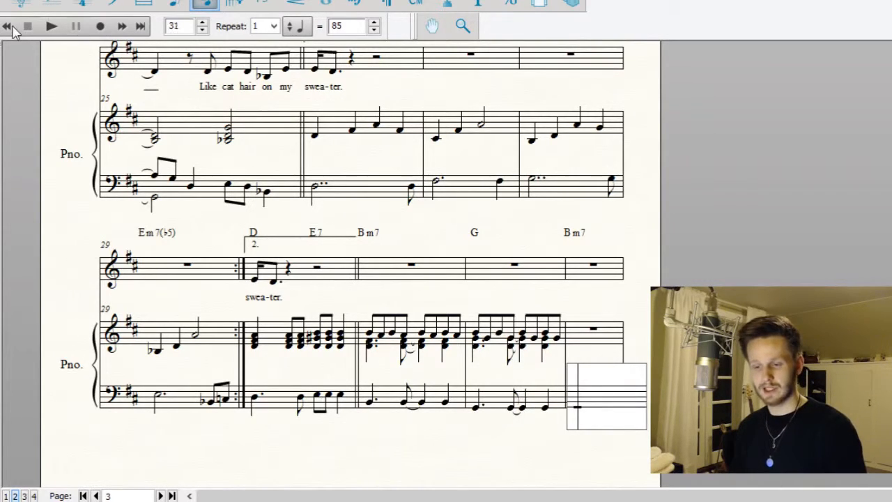
Play back the new section from measure 31 to check the layered piano accompaniment
left_click(51, 25)
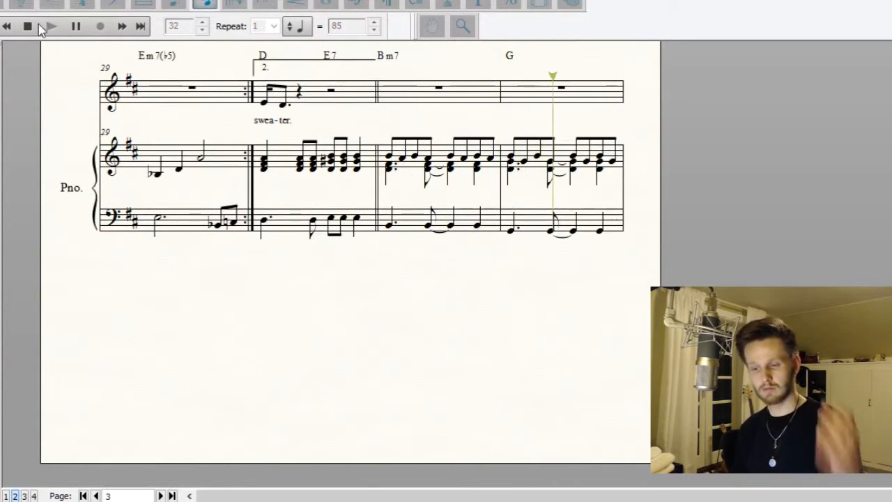
left_click(28, 26)
left_click(28, 28)
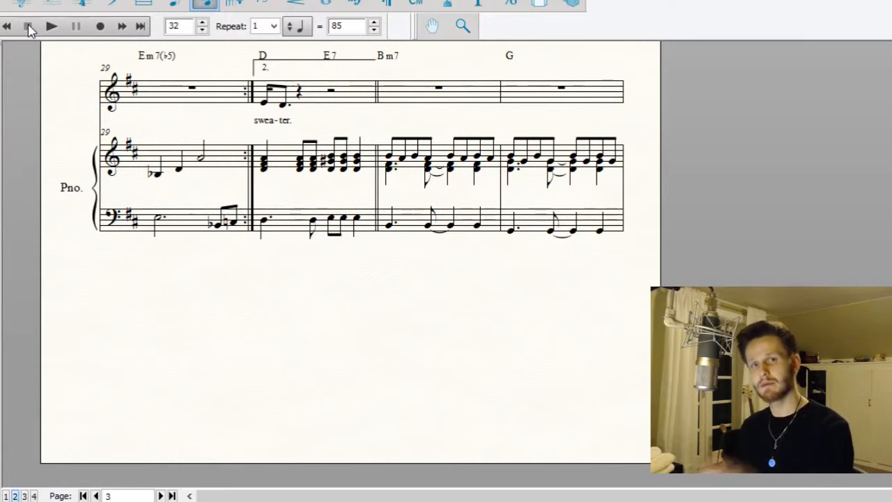
left_click(28, 26)
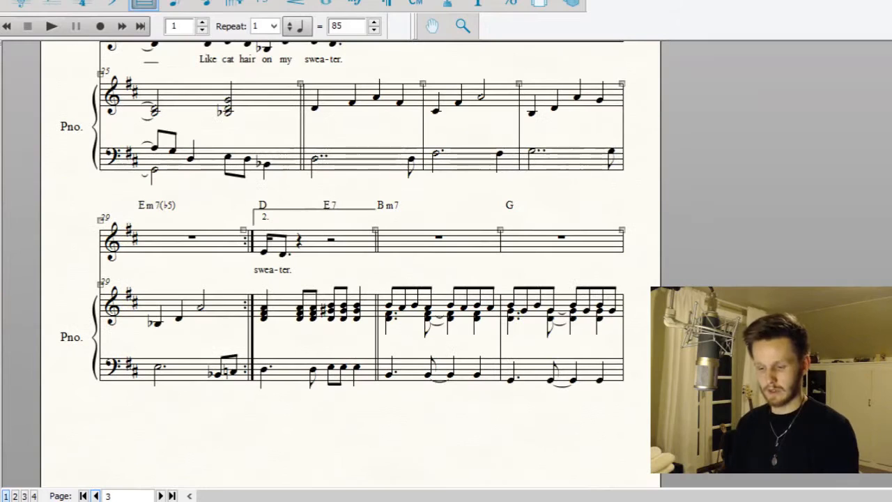
Copy the vocal and piano staves of measures 31–32 into measures 33–34
left_click(460, 241)
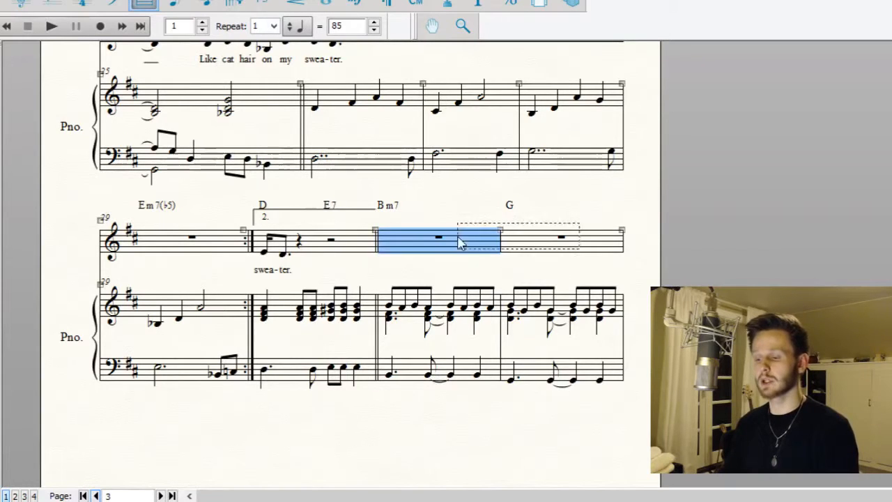
left_click(573, 379, "shift")
left_click(161, 495)
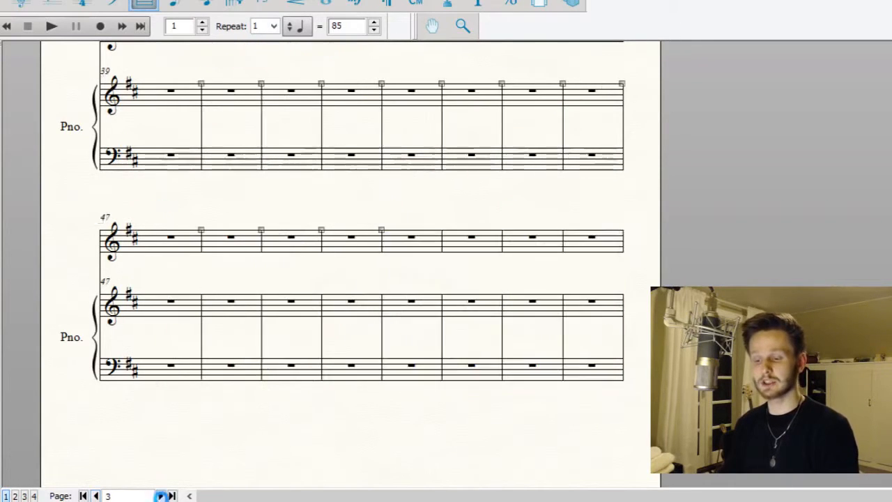
scroll(442, 247, "up", 4)
left_click(222, 148)
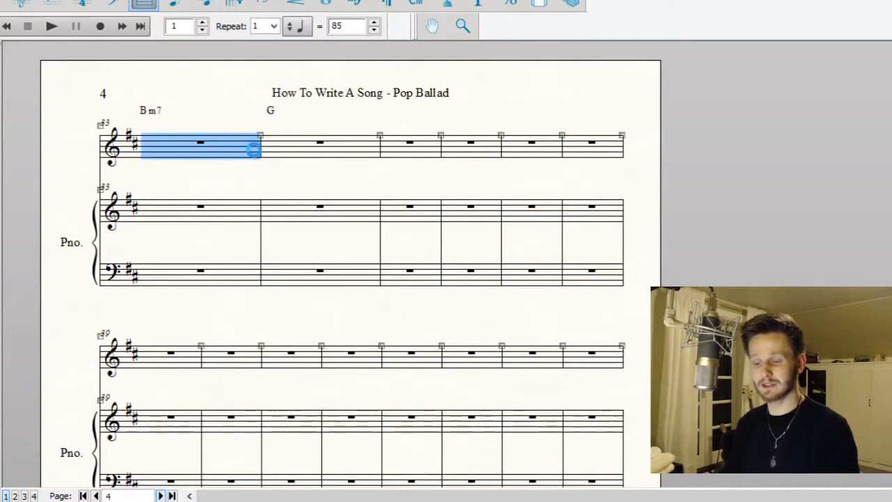
key("ctrl+v")
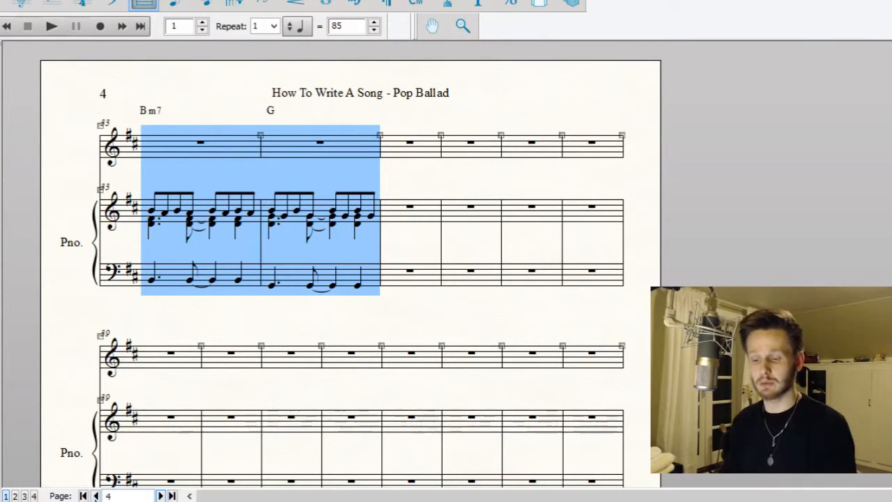
Copy measures 16–17 of all staves, with the "you seem to laugh" phrase, into measures 35–36
left_click(96, 495)
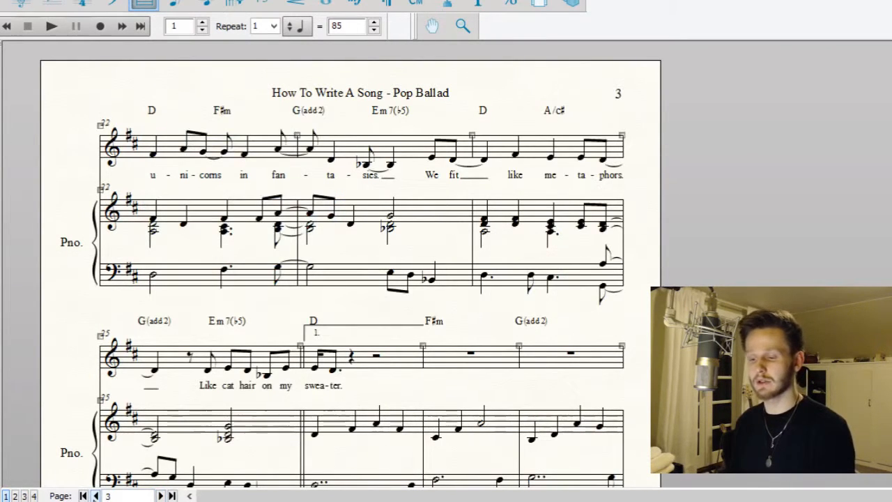
left_click(95, 495)
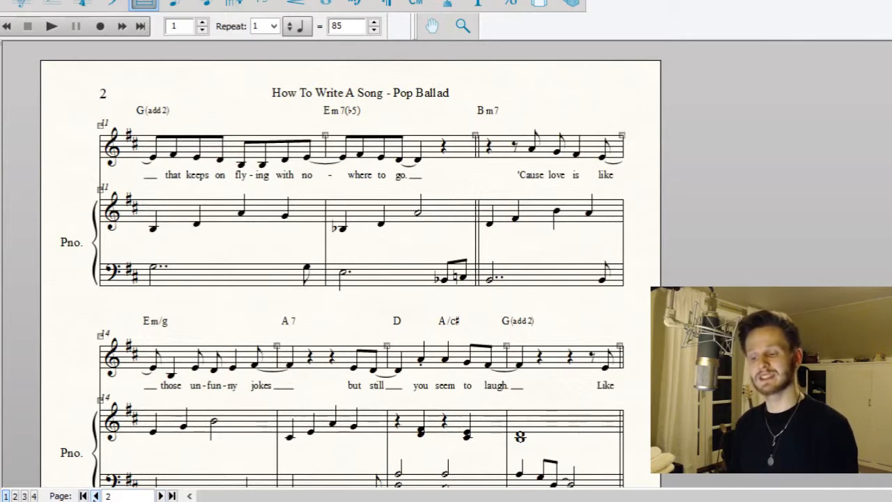
left_click_drag(305, 290, 306, 272)
scroll(305, 272, "down", 3)
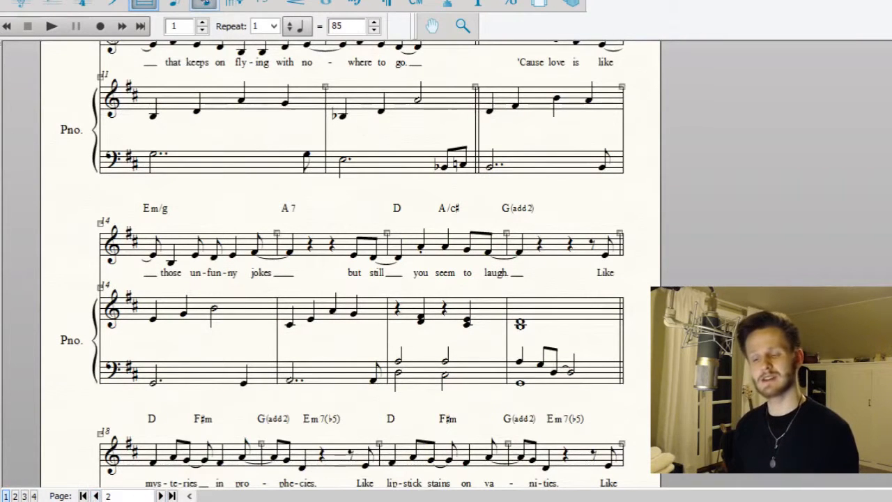
left_click(478, 375)
left_click(569, 248, "shift")
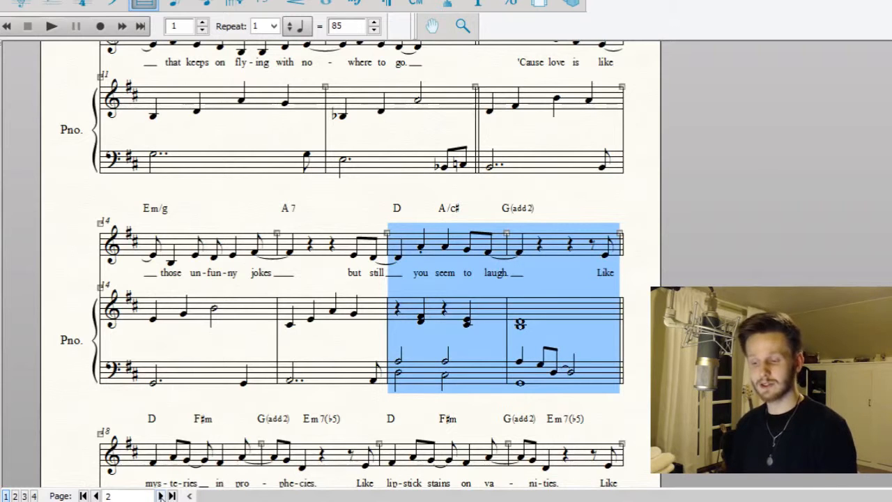
scroll(615, 265, "up", 2)
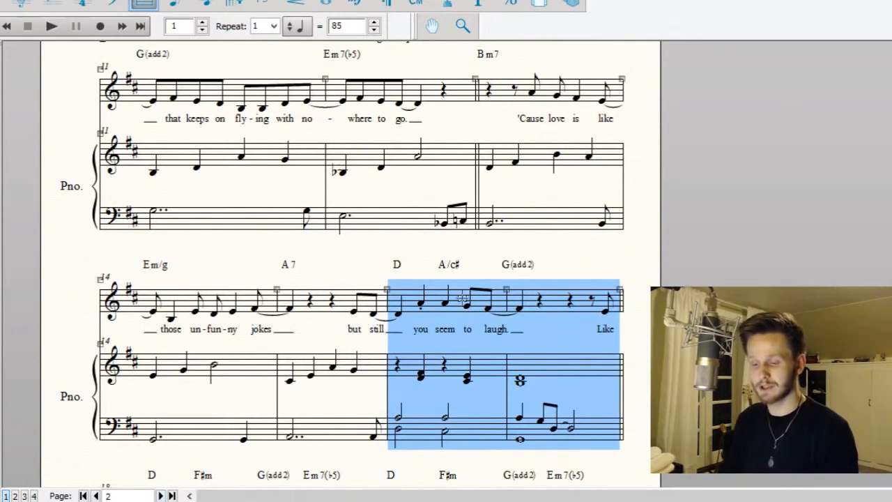
scroll(548, 338, "down", 4)
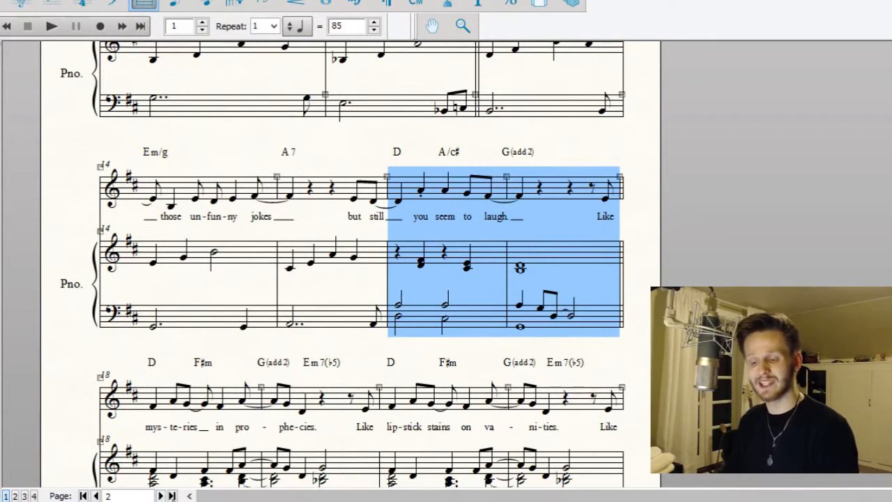
left_click(160, 495)
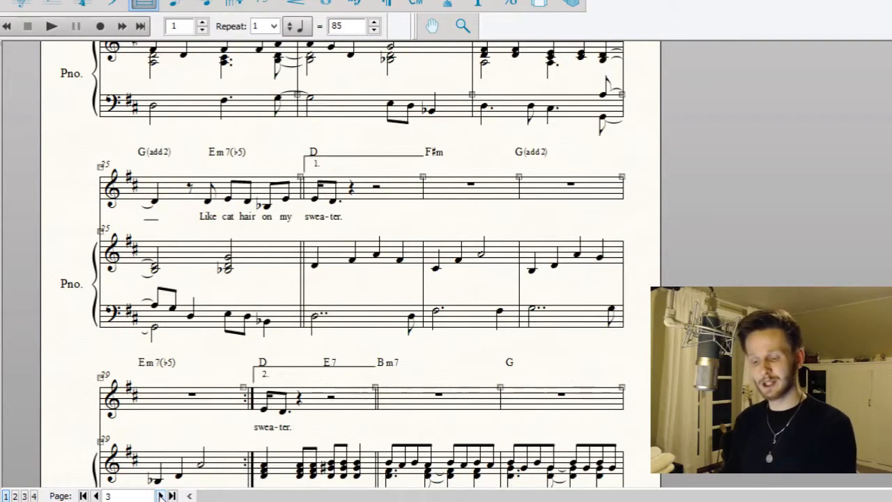
left_click(161, 496)
scroll(564, 386, "up", 3)
left_click(412, 143)
key("ctrl+v")
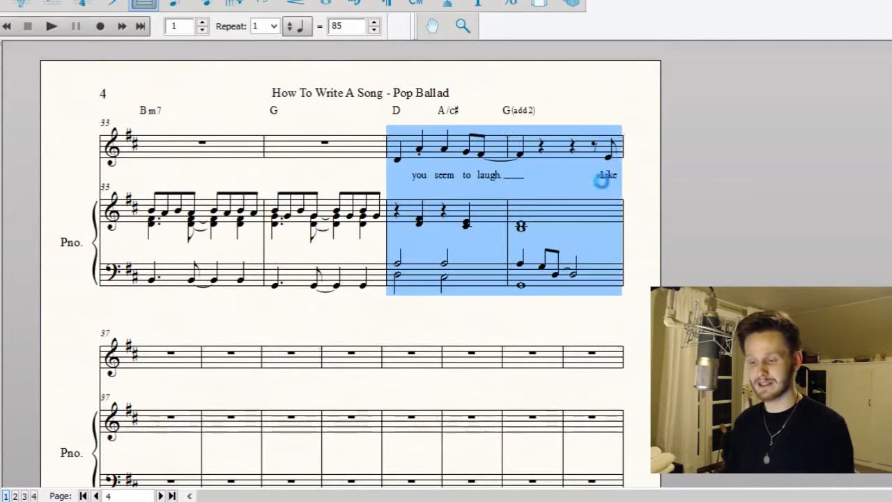
Reduce measure 35's piano treble staff to a single opening D–F♯–A quarter-note chord, removing its rests and remaining chord
left_click(202, 4)
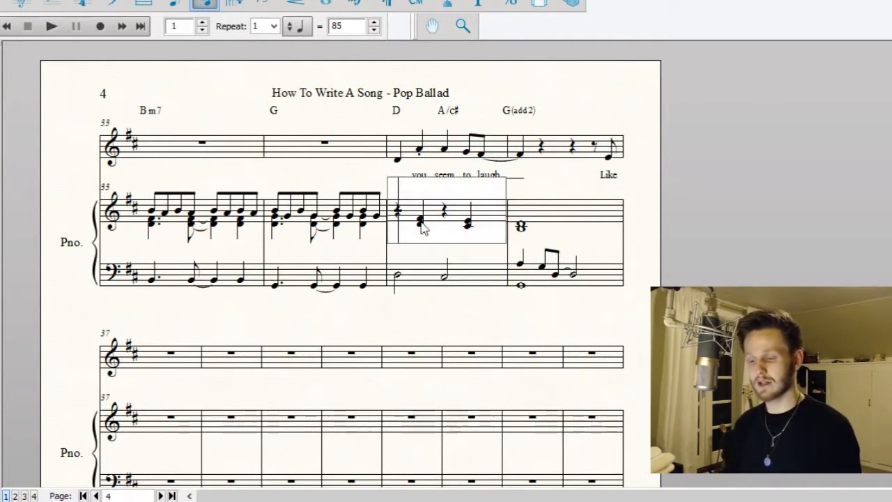
key("Delete")
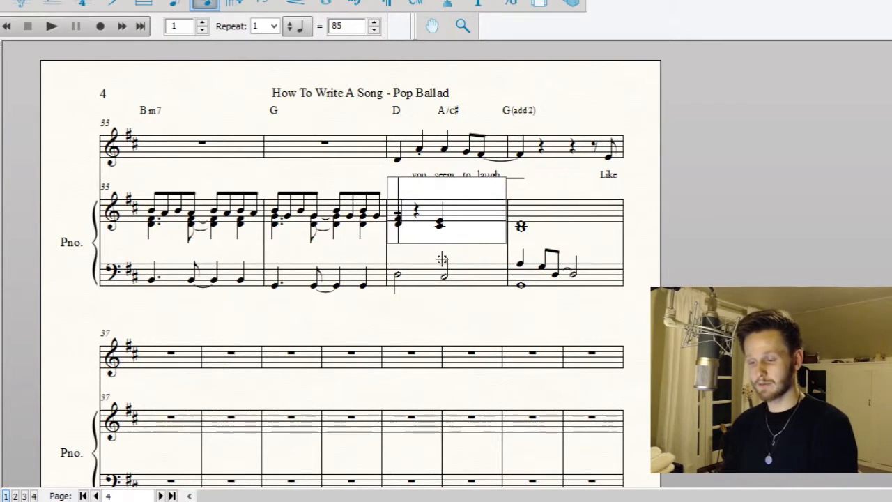
key("Right")
key("Delete")
key("Delete")
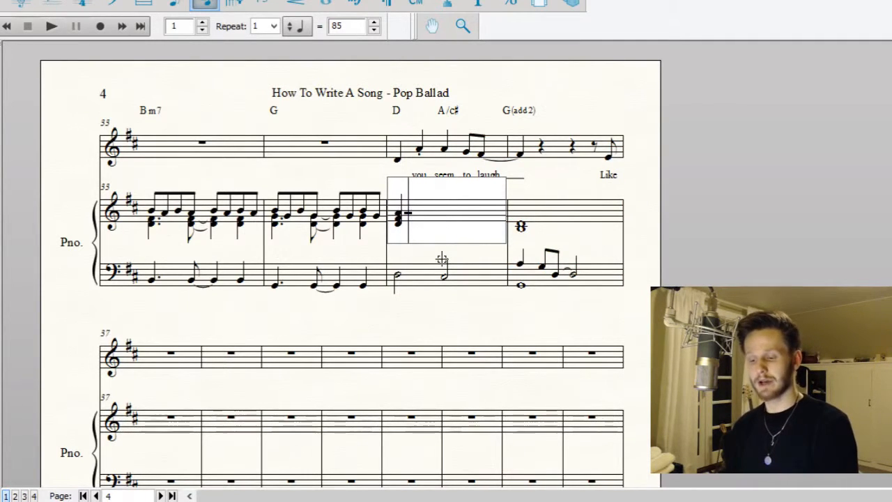
After measure 35's opening treble chord, add an eighth-note D–F♯ chord and an eighth-note C♯–E chord with ties
key("4")
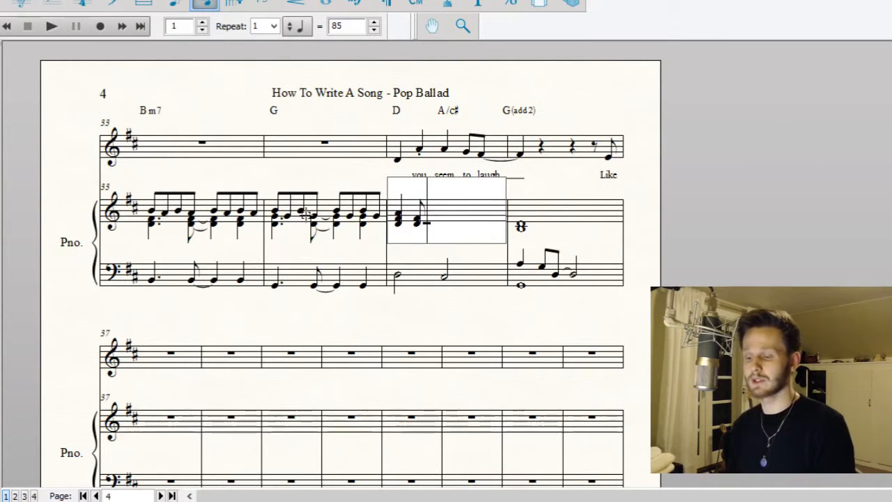
key("4")
key("Left")
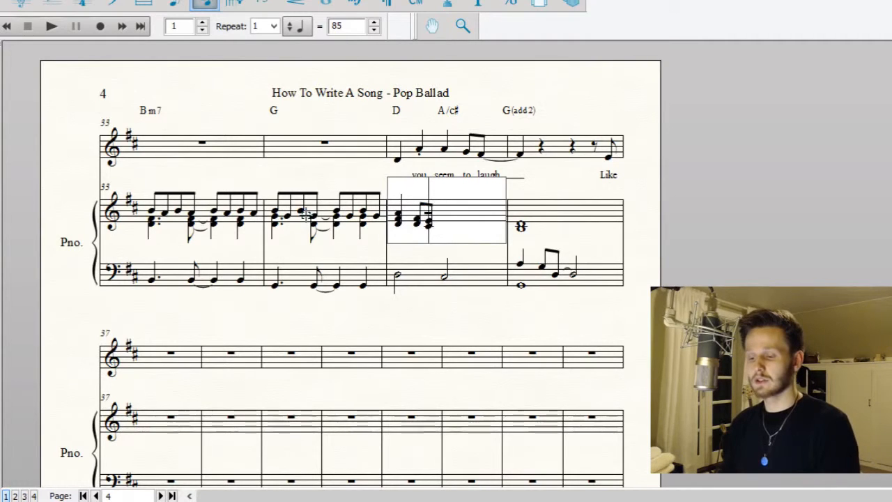
key("equal")
Add A to measure 35's tied treble chord and enter the C♯–E–A chord it ties into as a quarter
key("Right")
key("Up")
key("Up")
key("Up")
key("Up")
key("Up")
key("4")
key("Left")
key("Down")
key("Down")
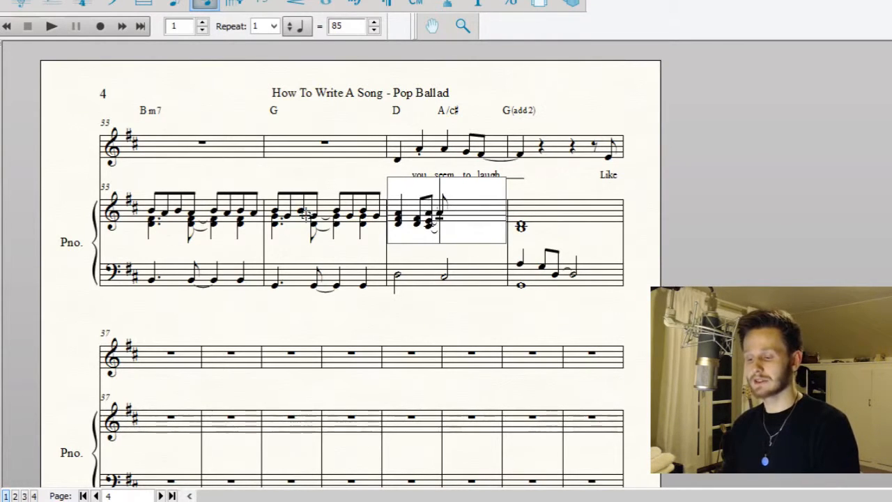
key("Return")
key("Right")
key("Left")
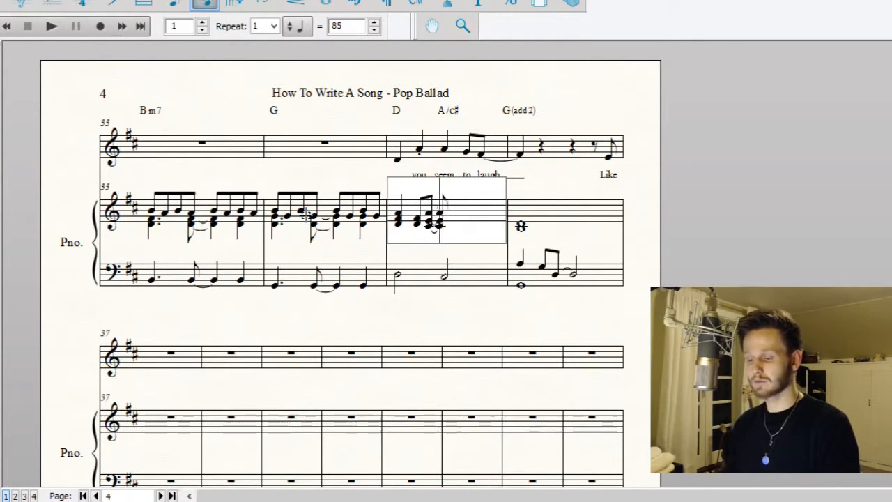
key("5")
Finish measure 35's piano treble with eighth-note C♯–E and B–D chords, tying the last one into measure 36
key("4")
key("Left")
key("Down")
key("Down")
key("Return")
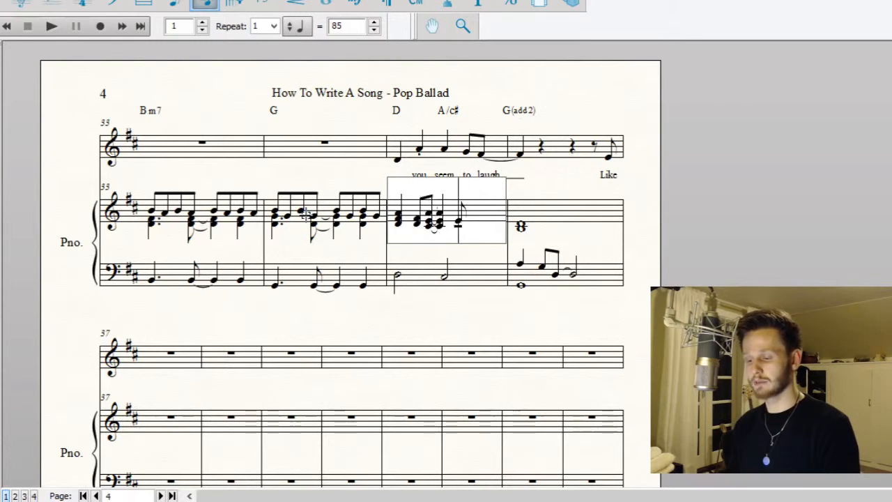
key("Right")
key("Right")
key("Left")
key("Left")
key("Up")
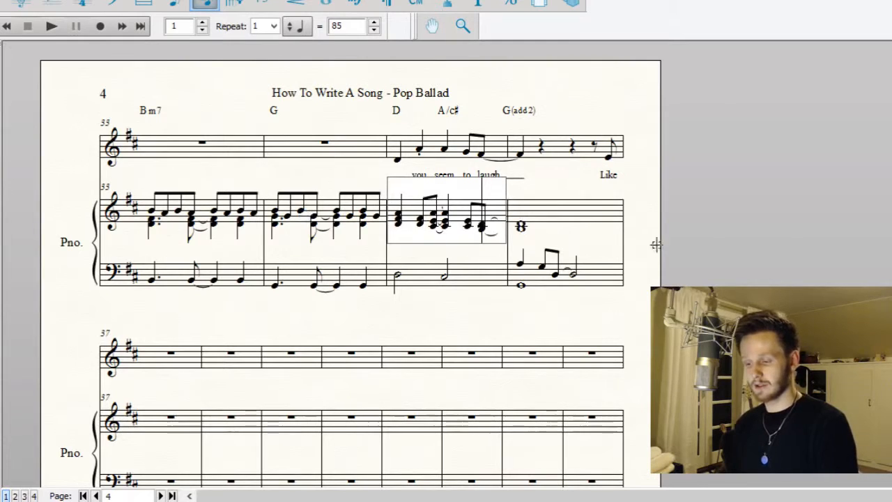
key("Escape")
In layer 2 of measure 35's piano bass staff, enter D as dotted quarter and C♯ as eighth tied to quarter
left_click(505, 272)
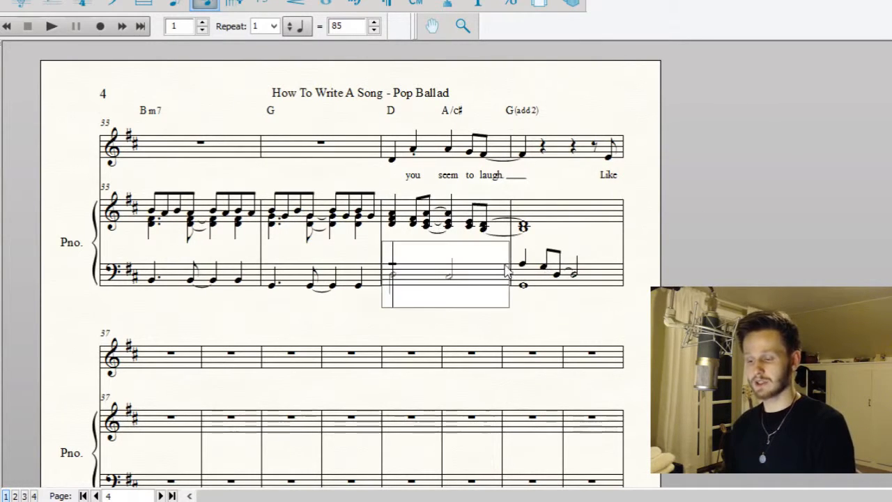
key("alt+shift+2")
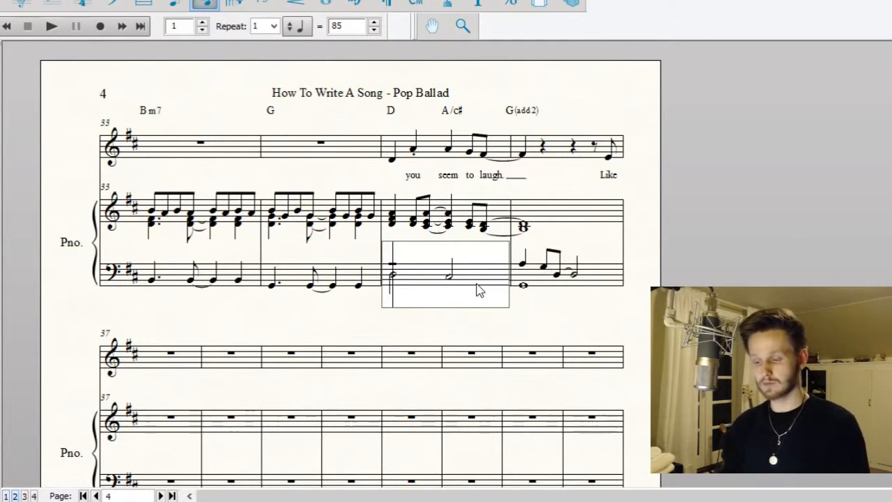
key("5")
key("Left")
key("Right")
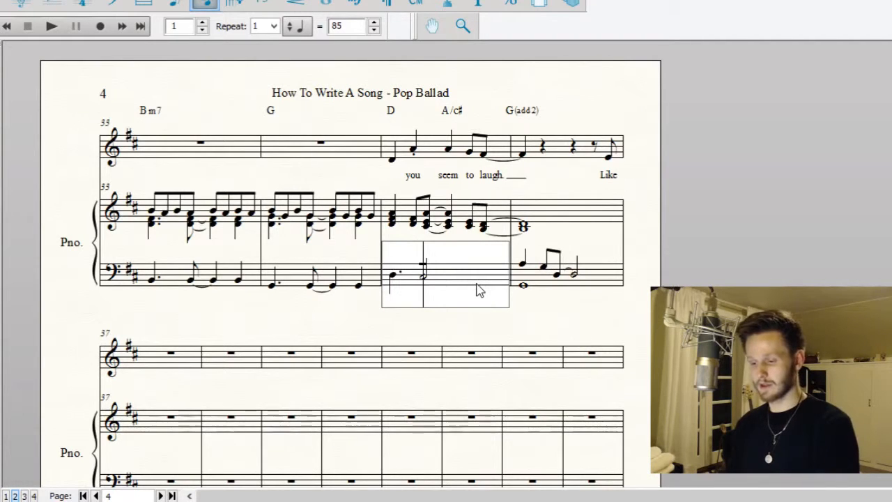
key("4")
key("equal")
key("5")
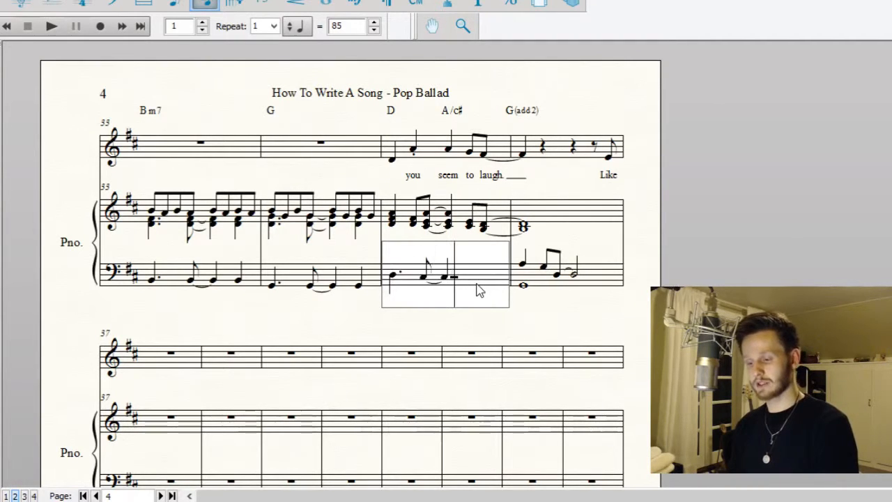
key("Down")
key("4")
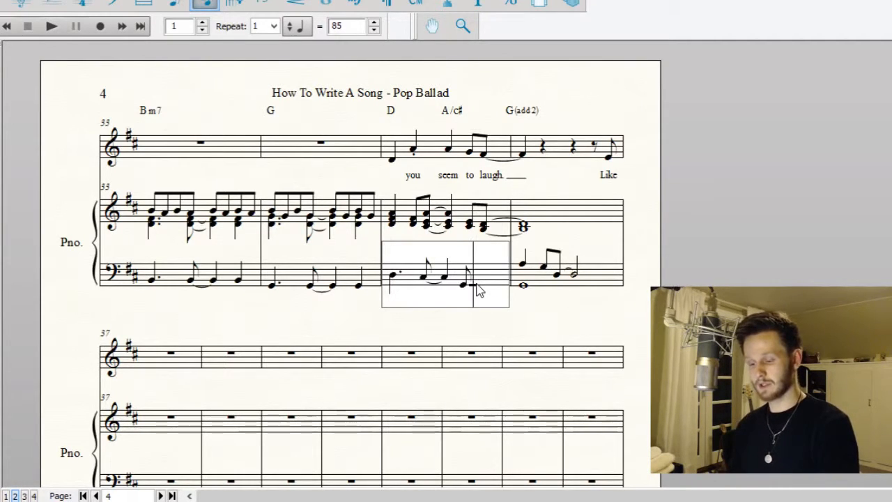
key("Left")
key("Delete")
key("Left")
key("6")
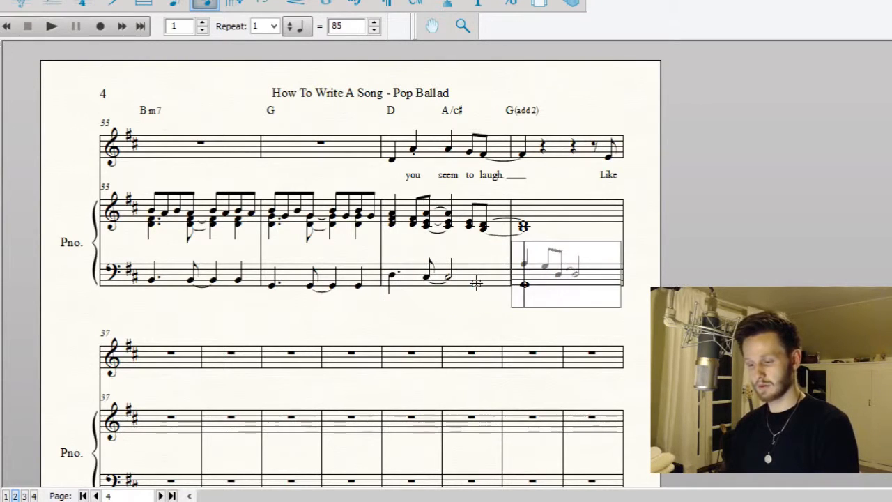
Make measure 35's tied bass C♯ a dotted quarter and add a low G eighth tied into measure 36
key("Left")
key("5")
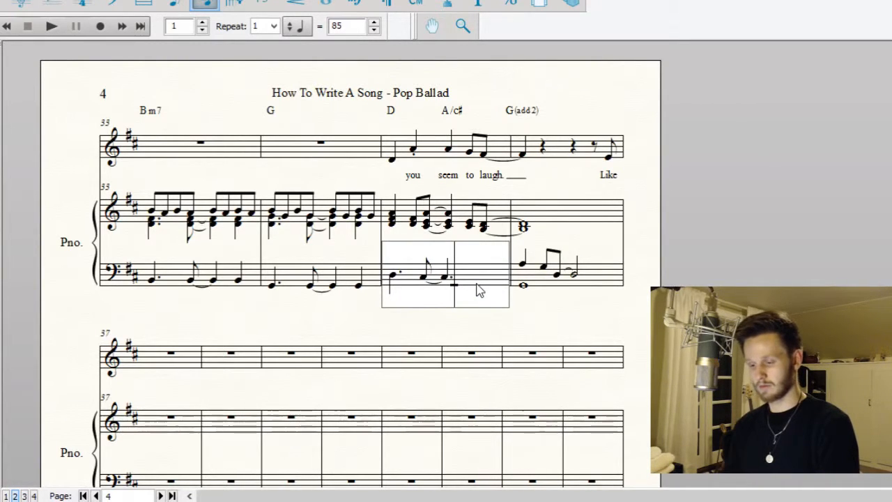
key("4")
key("Left")
key("=")
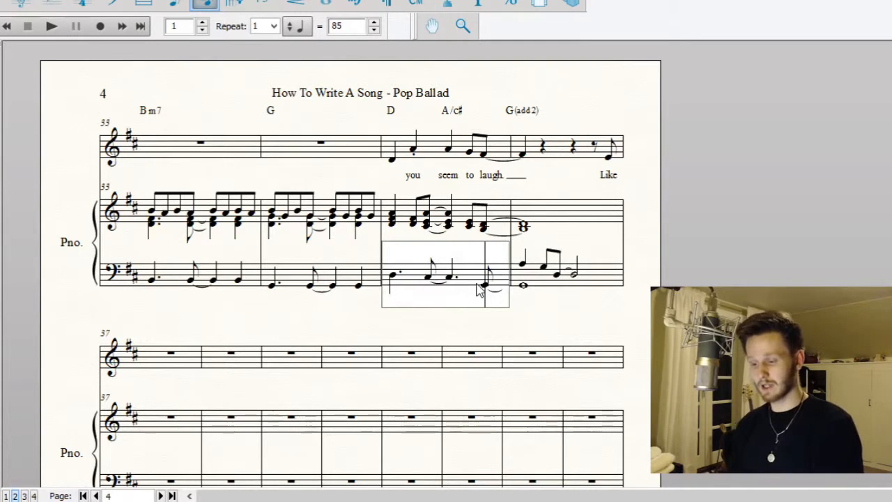
key("alt+shift+1")
key("4")
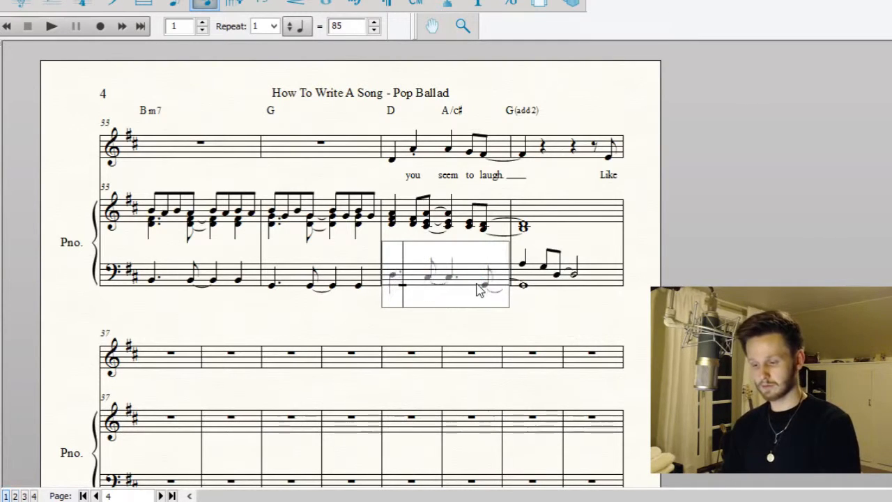
key("6")
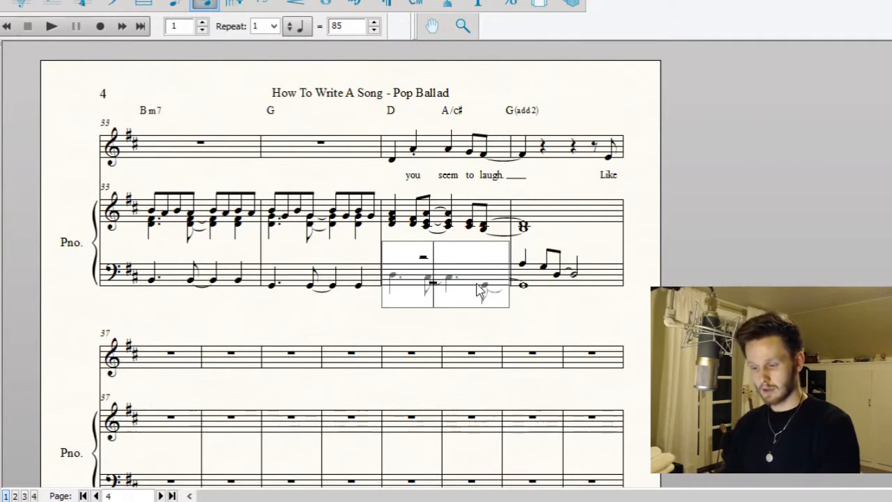
key("Delete")
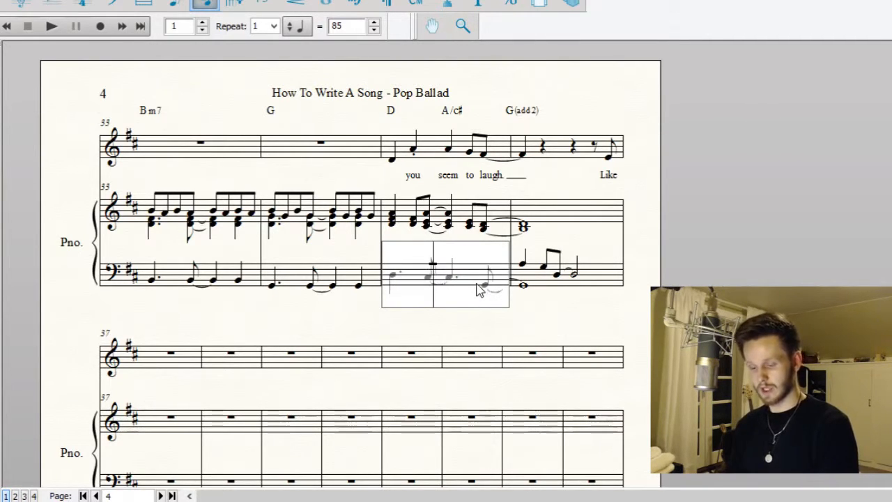
Add an eighth-note A above the final G in measure 35's piano bass, tie it into measure 36, and make measure 36's A an eighth
key("4")
key("Left")
key("=")
key("Right")
key("Right")
key("4")
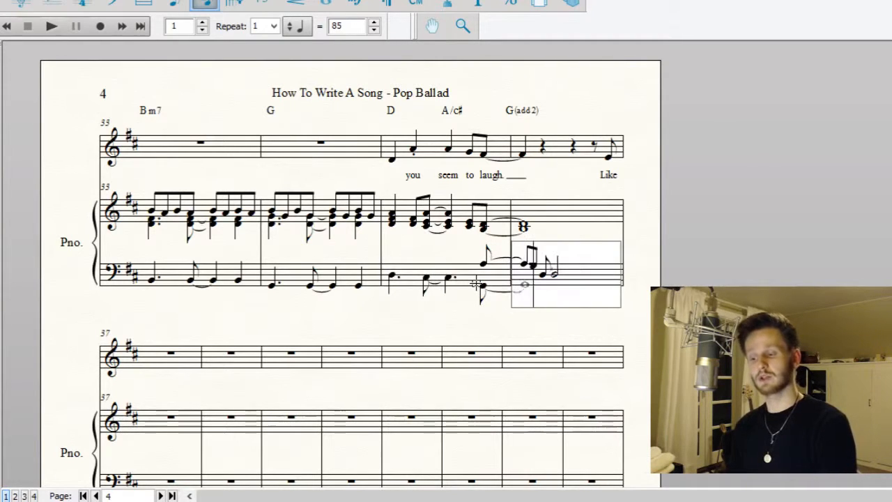
Rework the rest of measure 36's upper bass line as eighth-note G and quarter D tied to the half-note D
key("Right")
key("Right")
key("Left")
key("Delete")
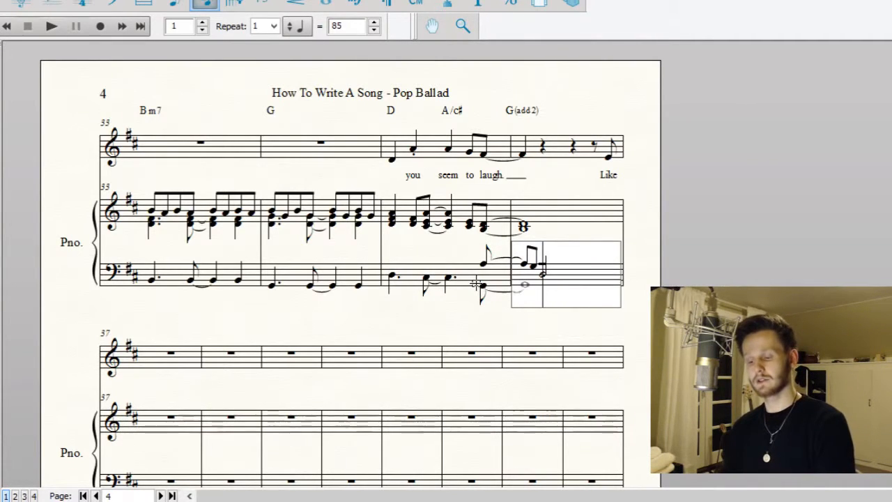
key("Down")
key("Down")
key("Down")
key("Down")
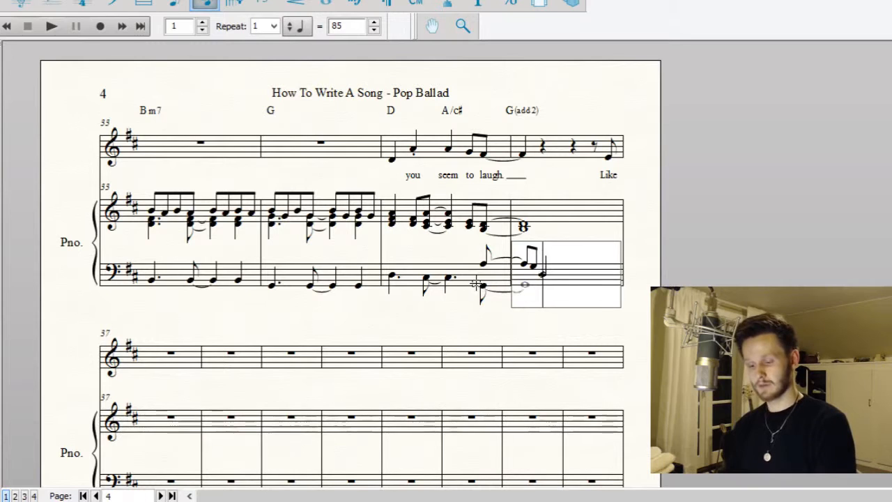
key("=")
key("5")
key("6")
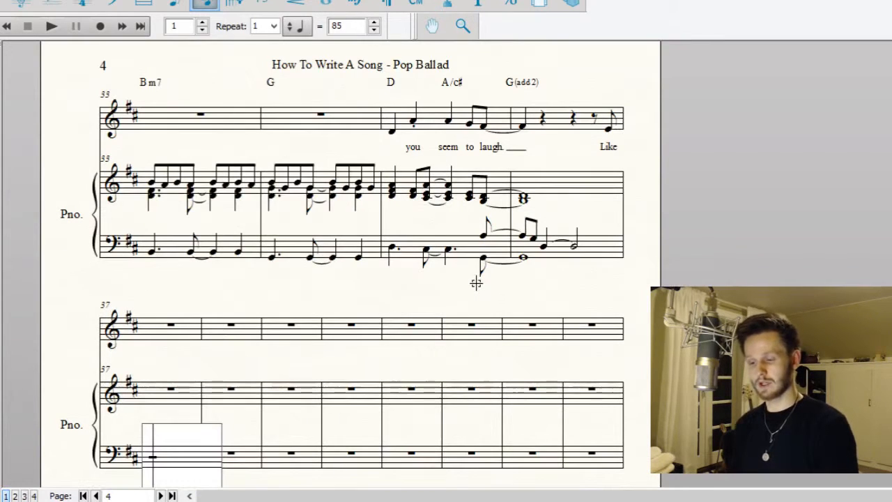
left_click(804, 186)
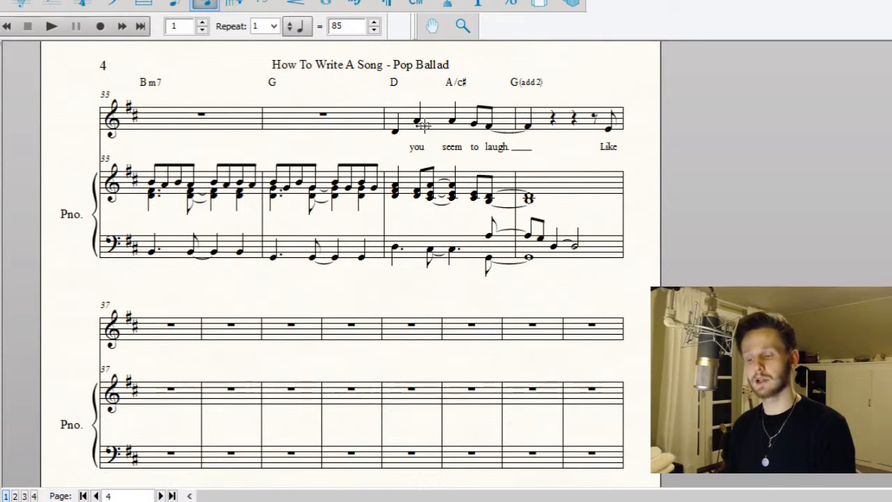
Replace the first vocal D in measure 35 with a quarter rest
left_click(440, 152)
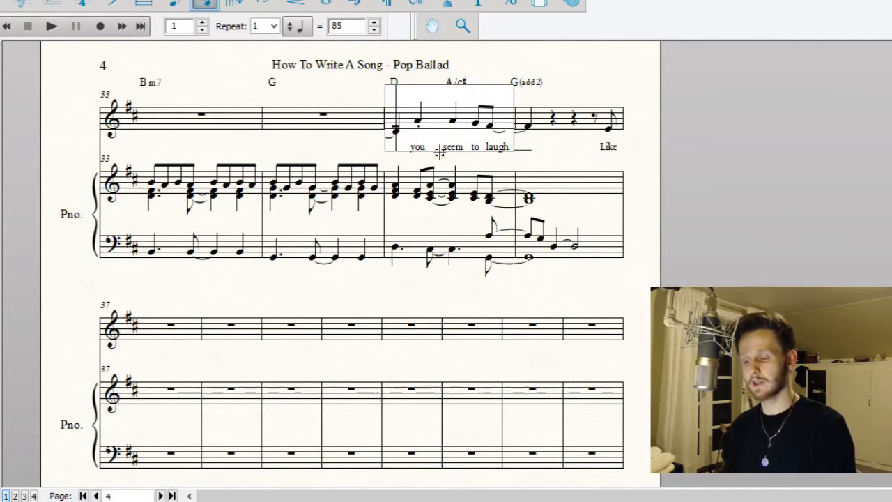
left_click(440, 152)
key("Escape")
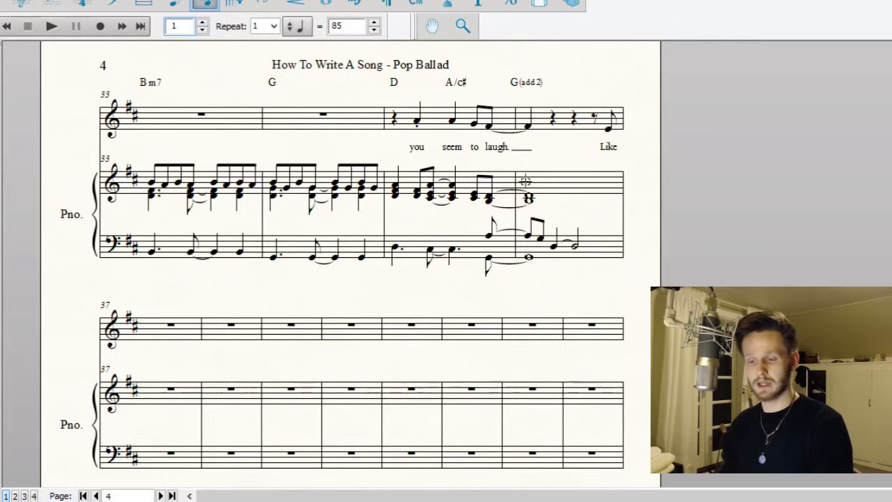
Play back the score from measure 35 through the phrase in measure 36
key("BackSpace")
type("3")
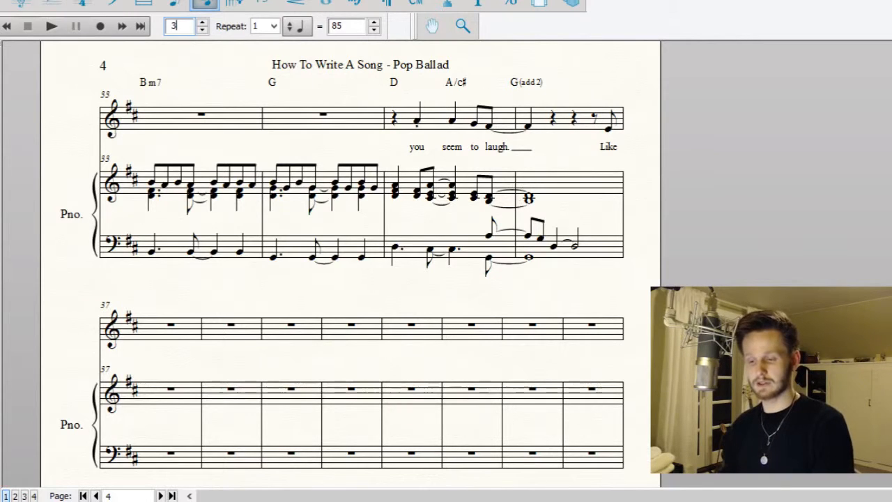
type("5")
left_click(52, 26)
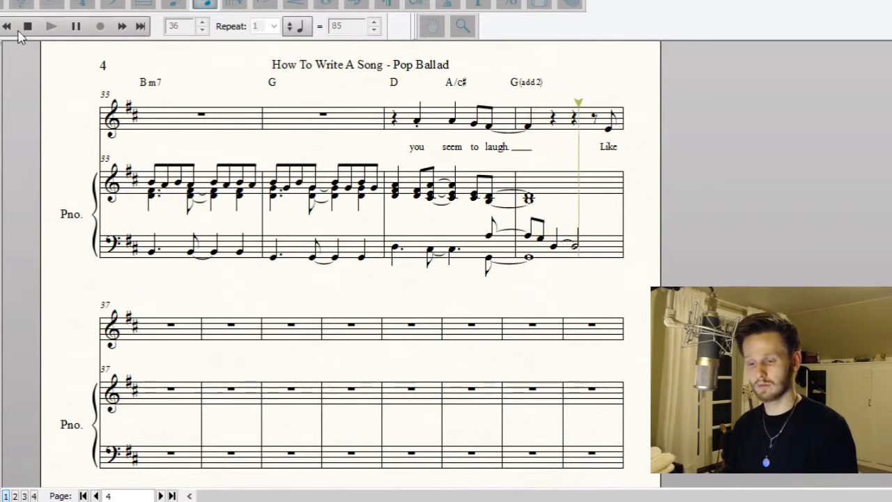
left_click(28, 27)
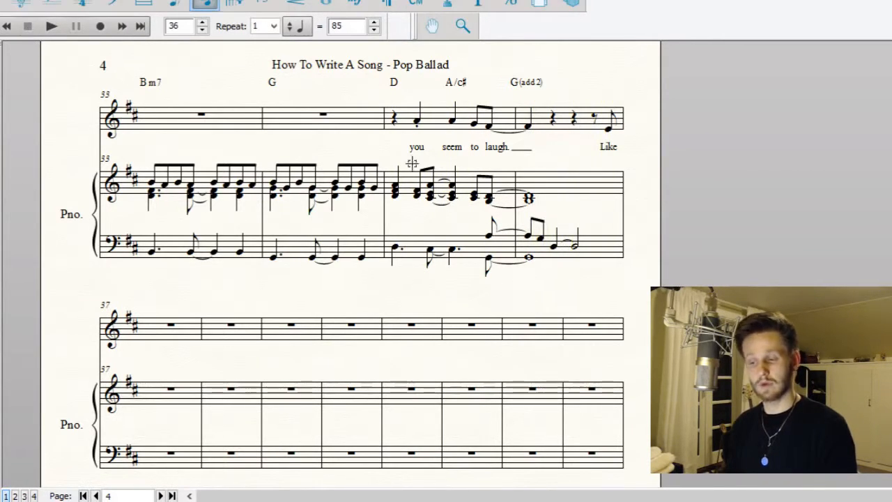
Remove the closing vocal note on "Like" in measure 36, leaving a quarter rest and a half rest after the first note
left_click(589, 126)
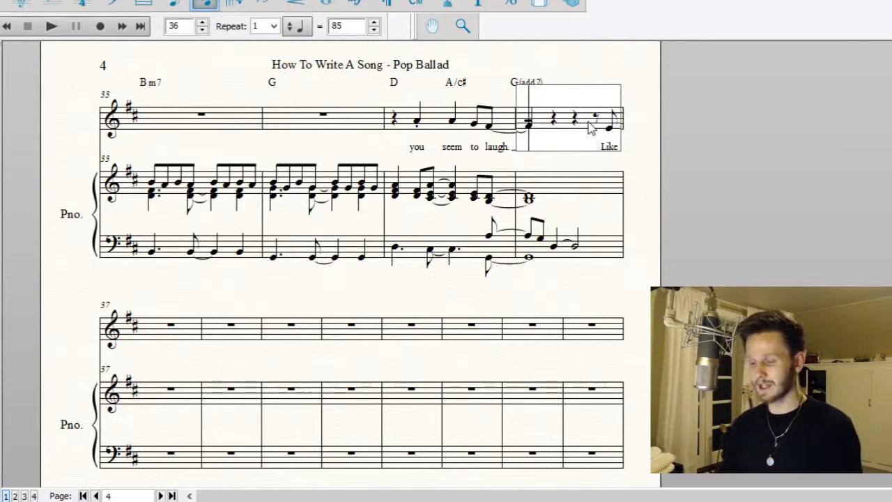
key("Right")
key("Right")
key("Right")
key("Left")
key("Delete")
key("Delete")
key("Delete")
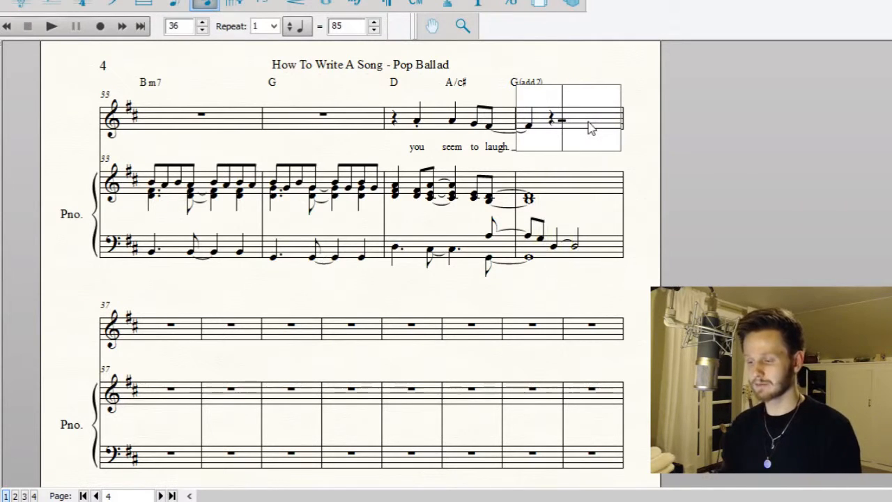
key("Escape")
Copy all staves of measures 35–36 into measures 37–38
left_click(144, 6)
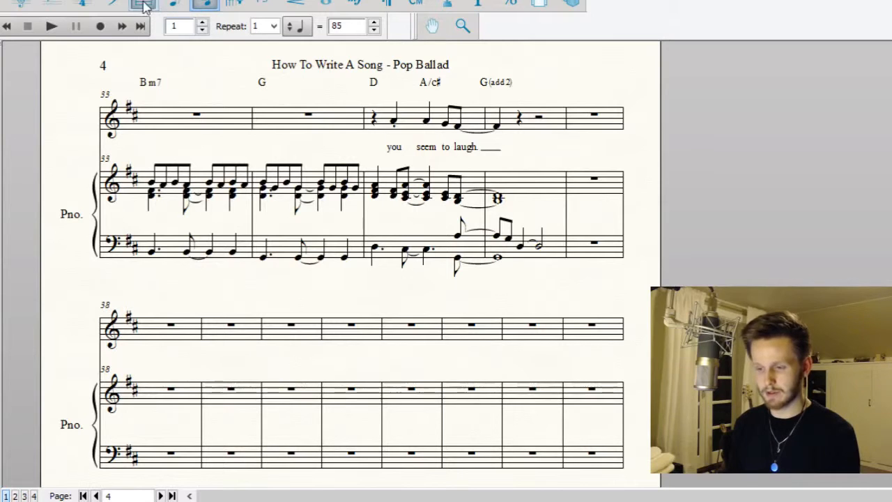
left_click(427, 268)
left_click(515, 127, "shift")
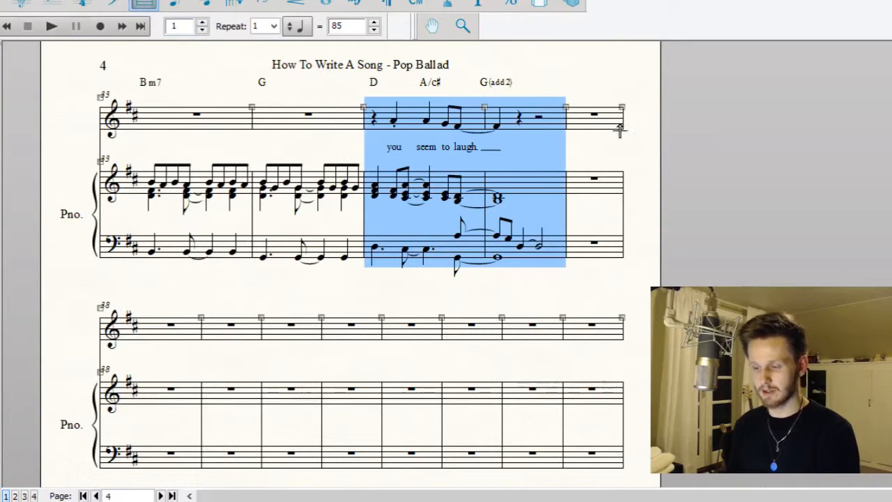
left_click(604, 124)
key("ctrl+v")
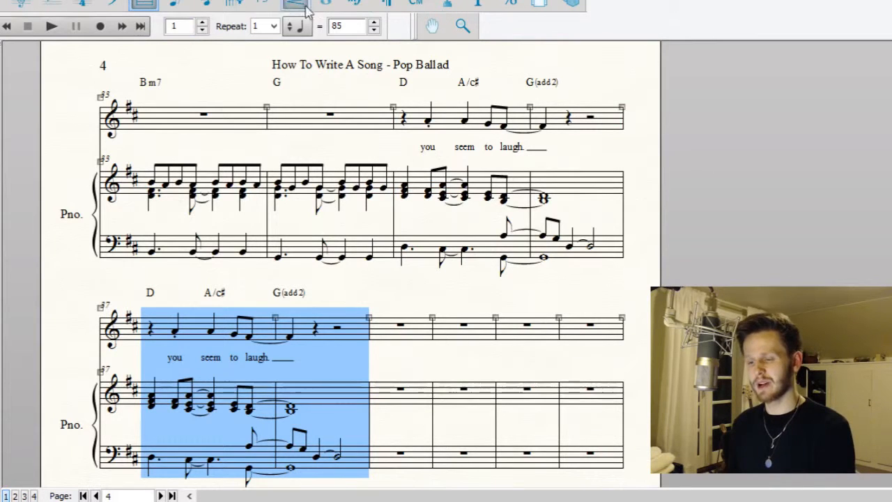
Lower measure 37's vocal melody to two F♯ quarters and E–D eighths, with the last D tied to D in measure 38
left_click(205, 5)
left_click(218, 327)
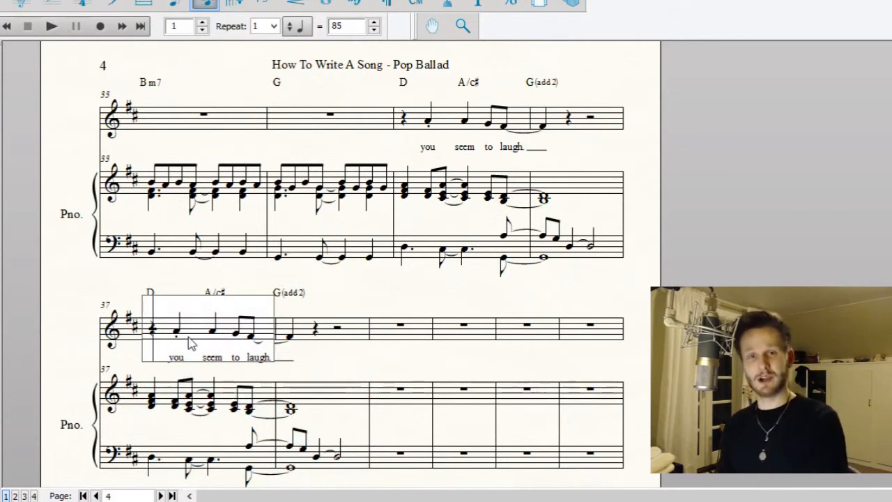
key("Right")
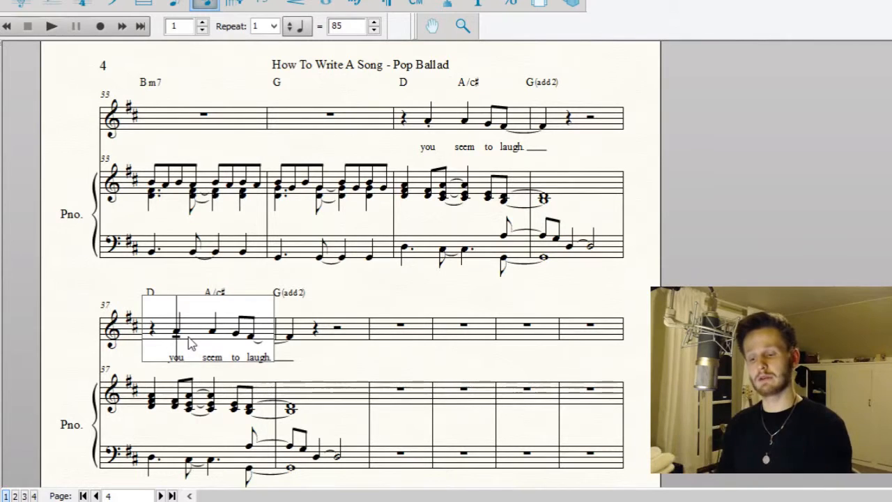
key("Right")
key("Right")
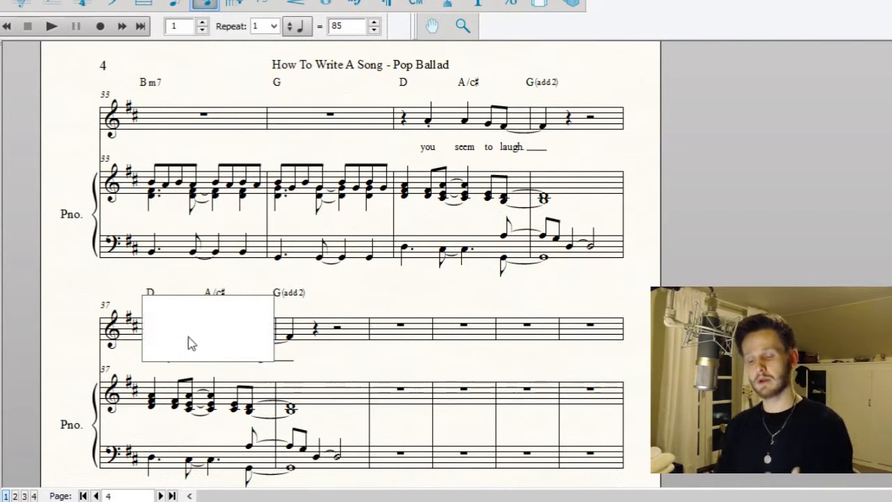
key("Right")
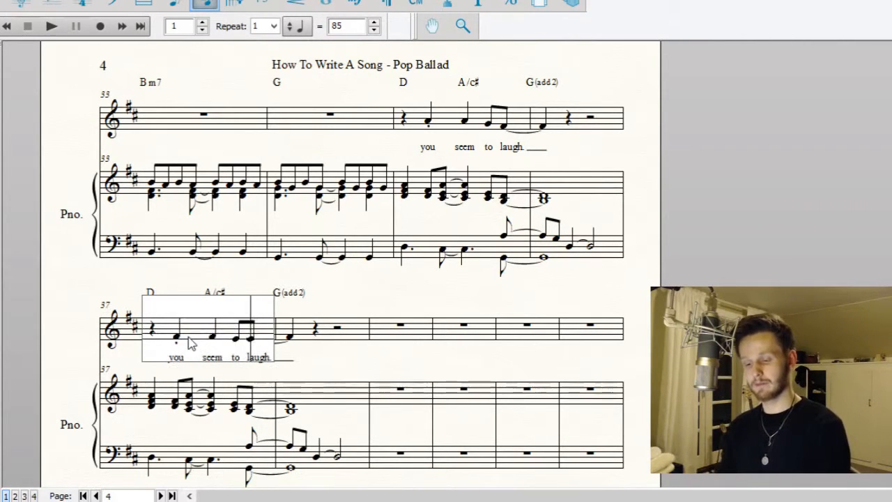
key("=")
key("Right")
key("Right")
key("Return")
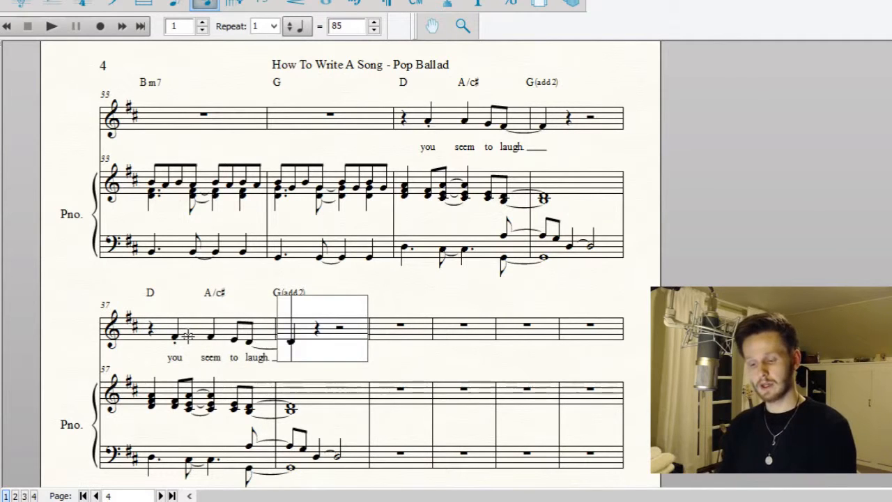
Change the vocal note on beat three of measure 37 to a quarter-note E
key("Left")
key("Left")
key("Left")
key("Left")
key("Right")
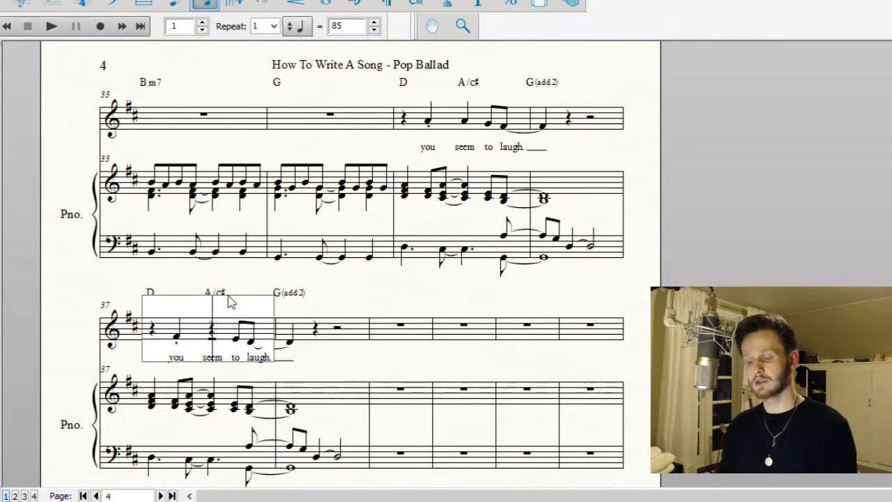
left_click(380, 281)
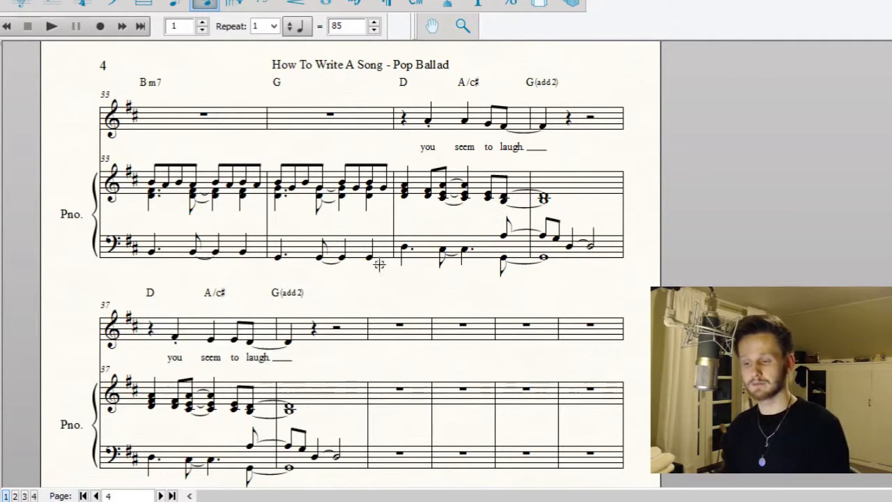
Delete the staccato dots from the vocal notes in measures 35 and 37
left_click(329, 3)
left_click_drag(72, 83, 588, 353)
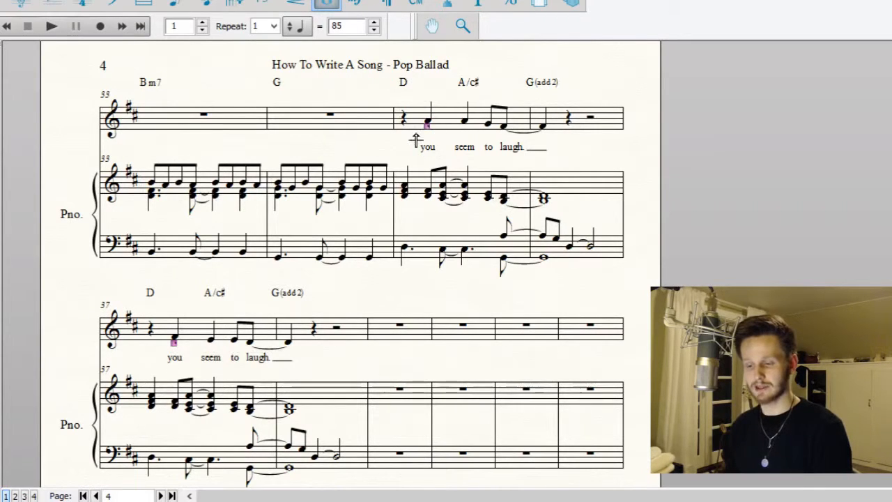
key("Delete")
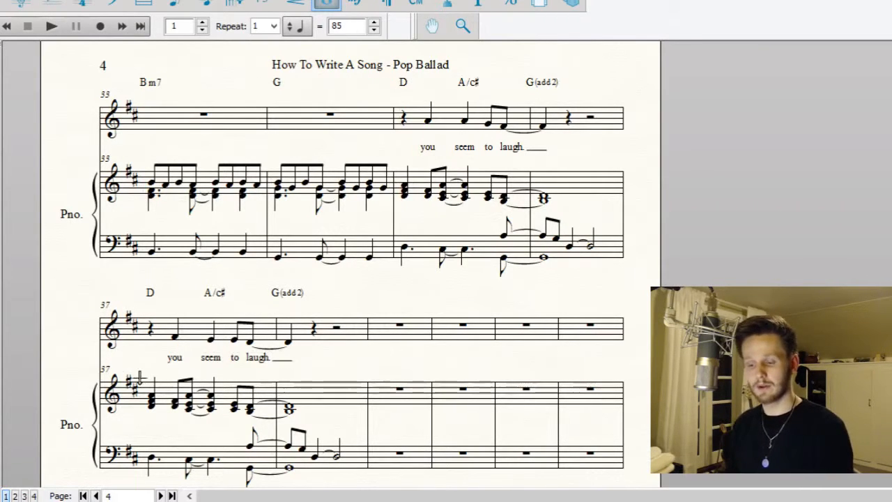
Delete the lyrics "you seem to laugh" beneath the vocal line in both measures 37 and 35
left_click(205, 3)
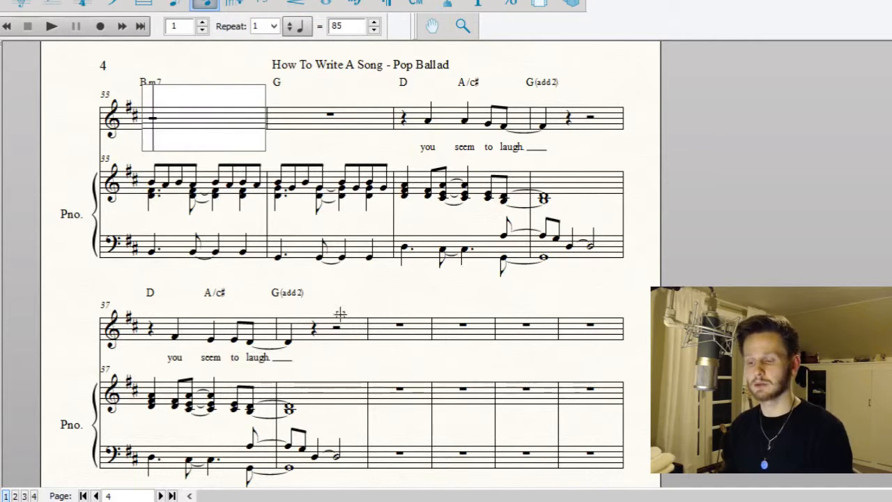
left_click(448, 4)
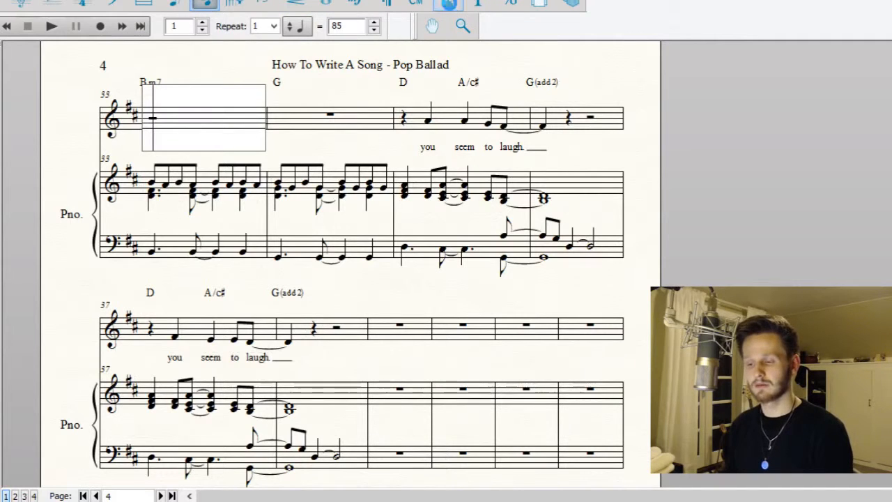
left_click(249, 340)
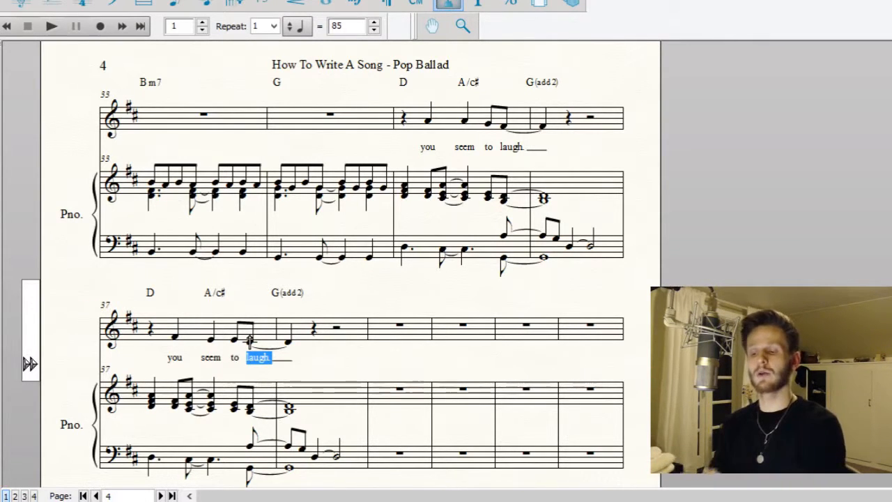
key("BackSpace")
key("BackSpace")
key("BackSpace")
key("BackSpace")
key("BackSpace")
key("BackSpace")
key("BackSpace")
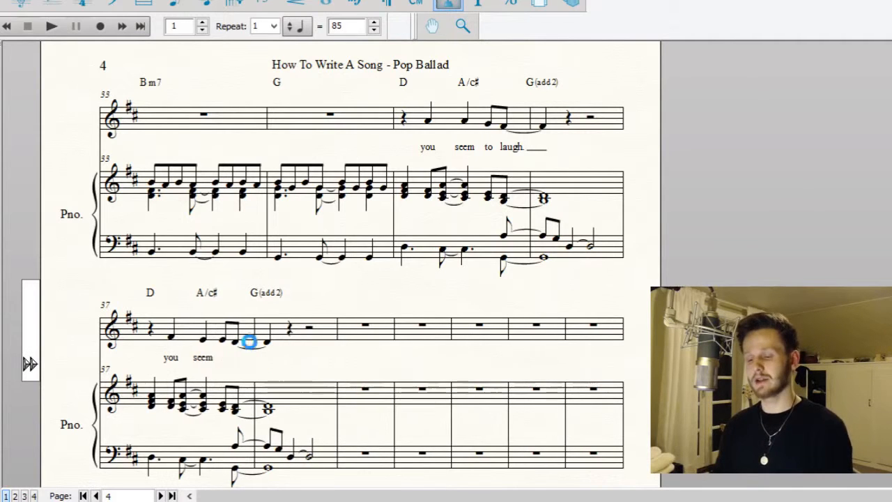
key("BackSpace")
key("BackSpace")
key("BackSpace")
key("BackSpace")
key("BackSpace")
key("BackSpace")
key("BackSpace")
key("BackSpace")
key("BackSpace")
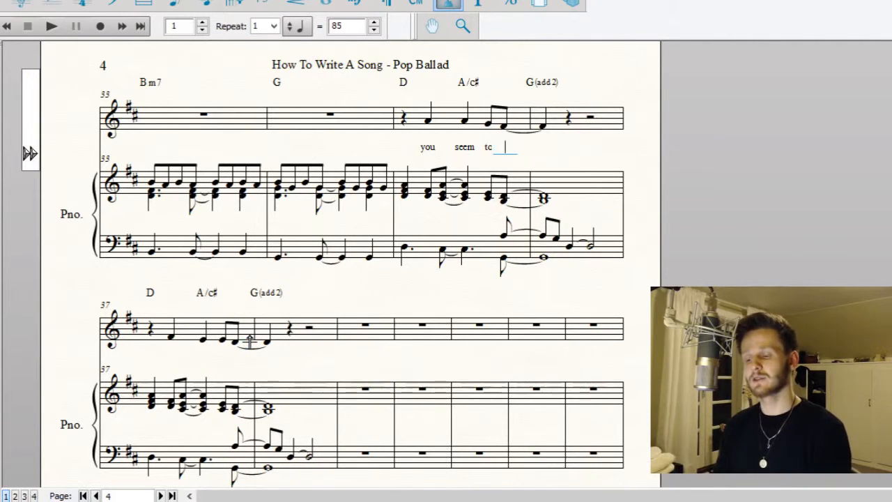
key("BackSpace")
key("BackSpace")
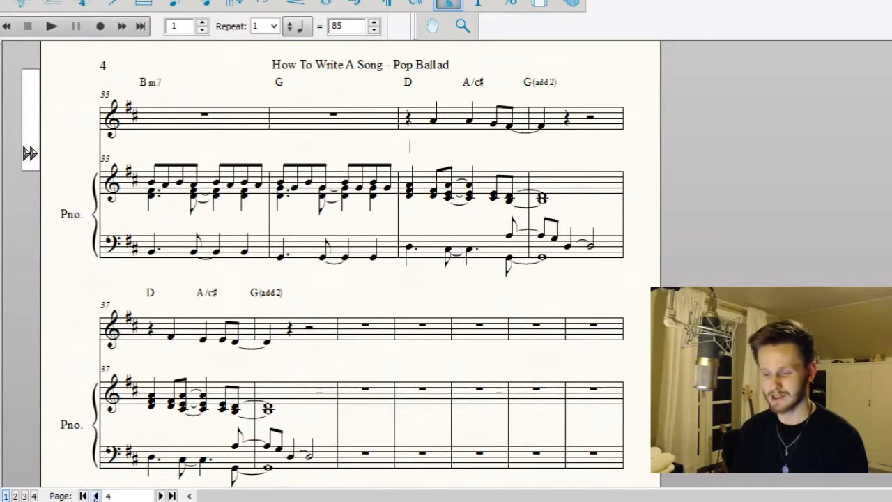
Copy the vocal phrase "Like cat hair on my" from measure 25 to beat two of measure 38
left_click(95, 495)
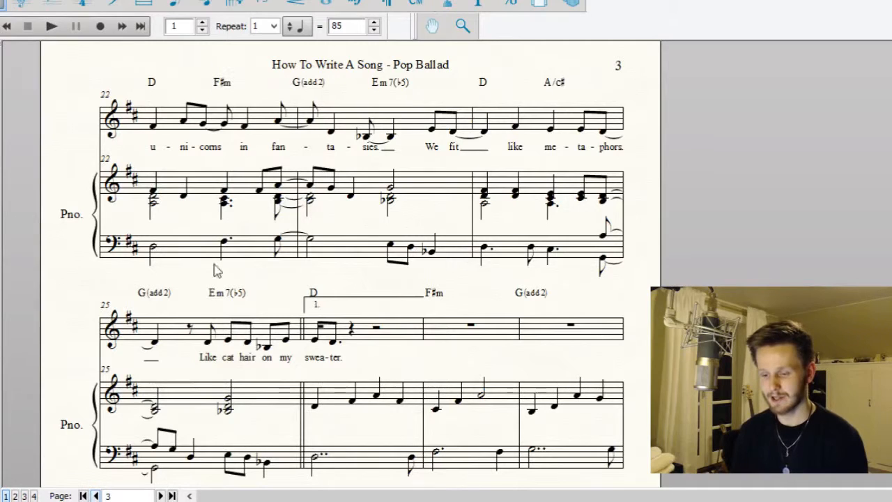
left_click_drag(175, 281, 286, 360)
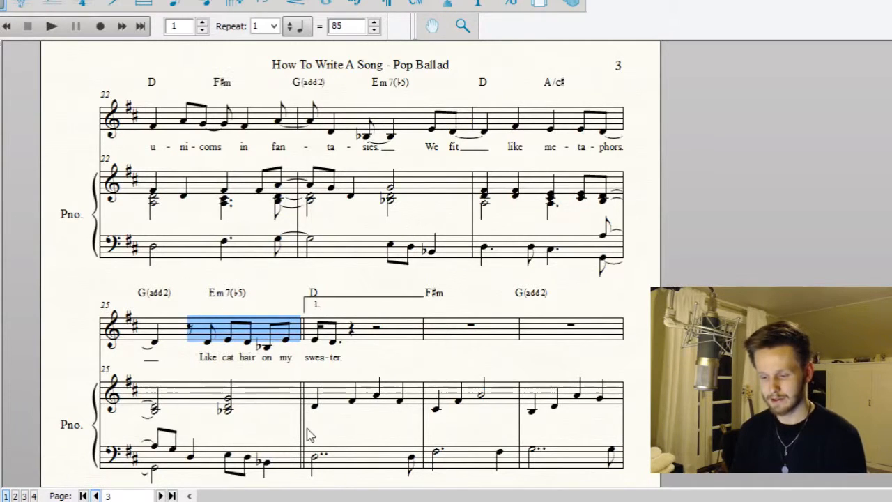
left_click(160, 495)
left_click(160, 496)
left_click(97, 496)
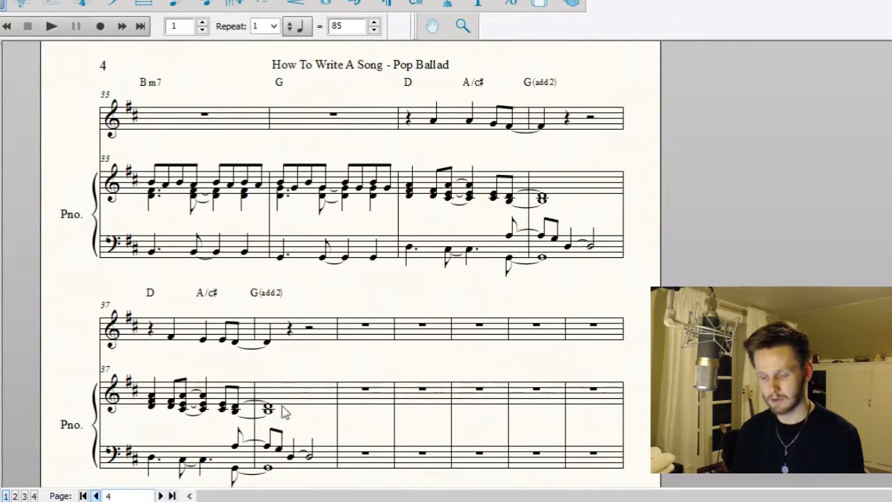
left_click_drag(283, 307, 300, 338)
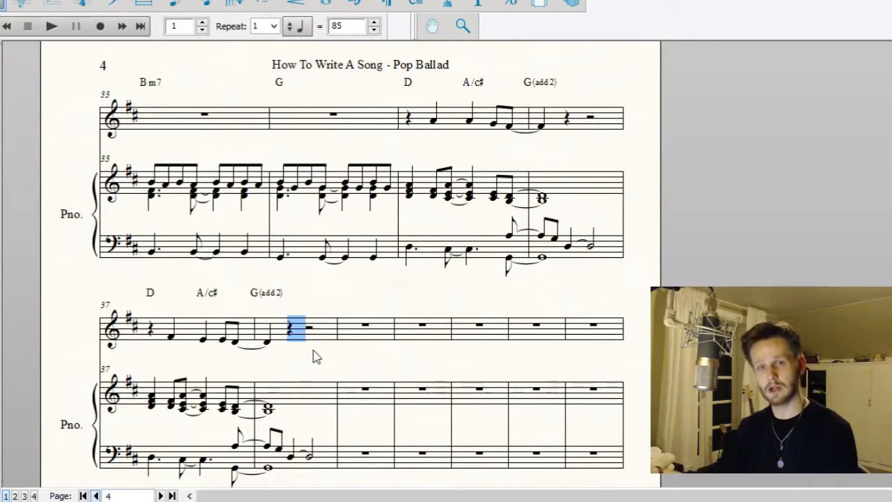
key("ctrl+v")
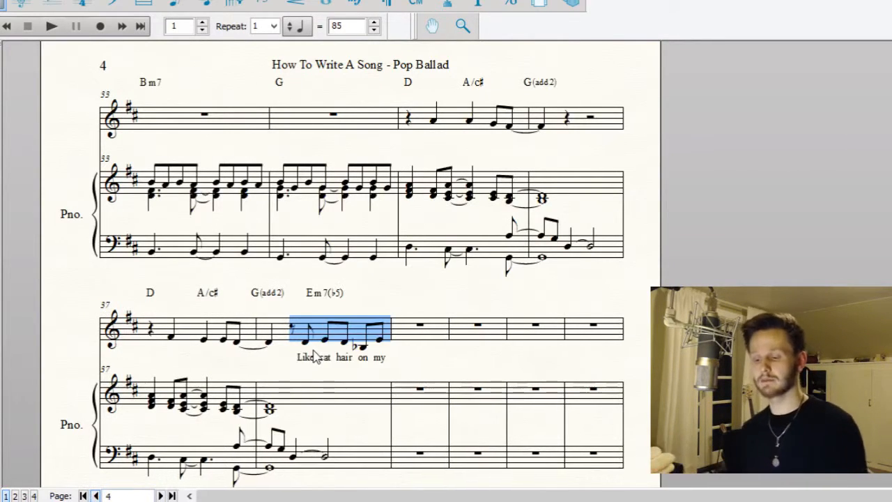
Shorten the tied whole-note chord in the piano treble staff of measure 38 to a half note
left_click(474, 301)
scroll(384, 230, "down", 3)
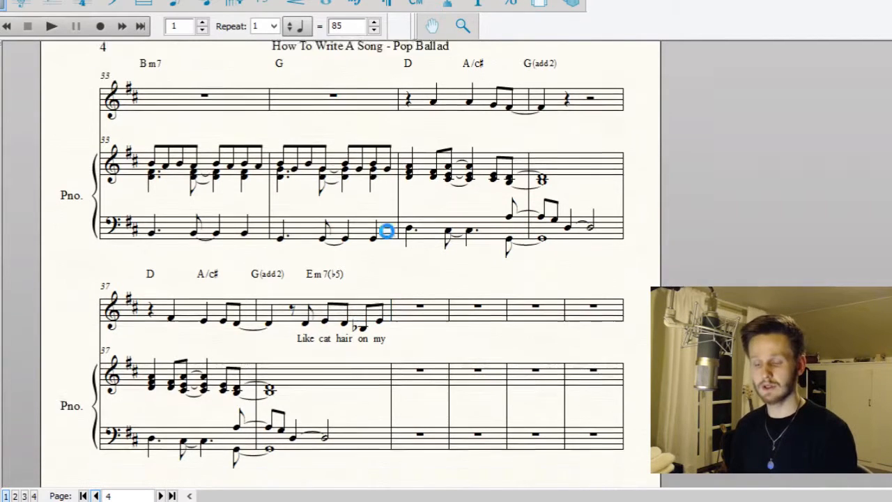
left_click(212, 10)
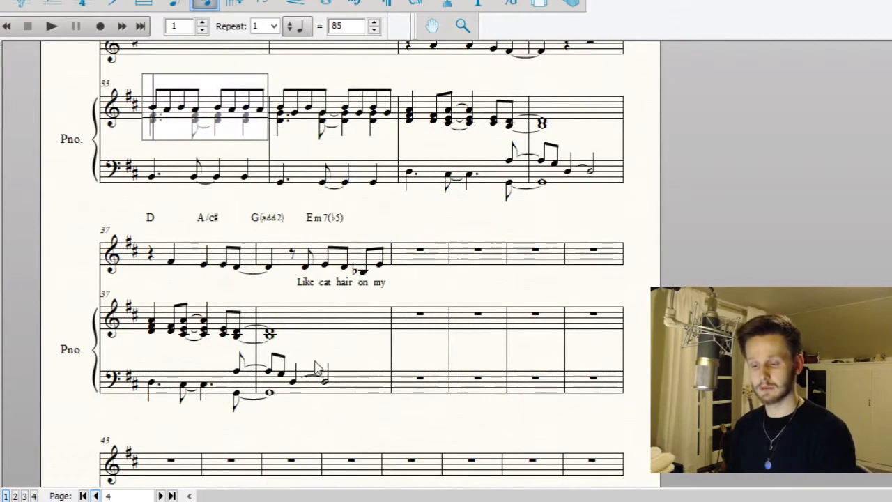
left_click(274, 334)
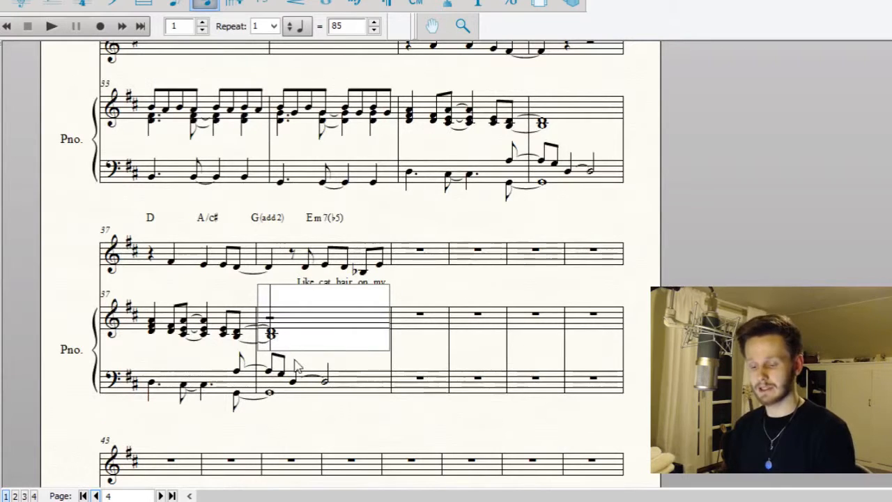
key("6")
key("Down")
key("Down")
key("Down")
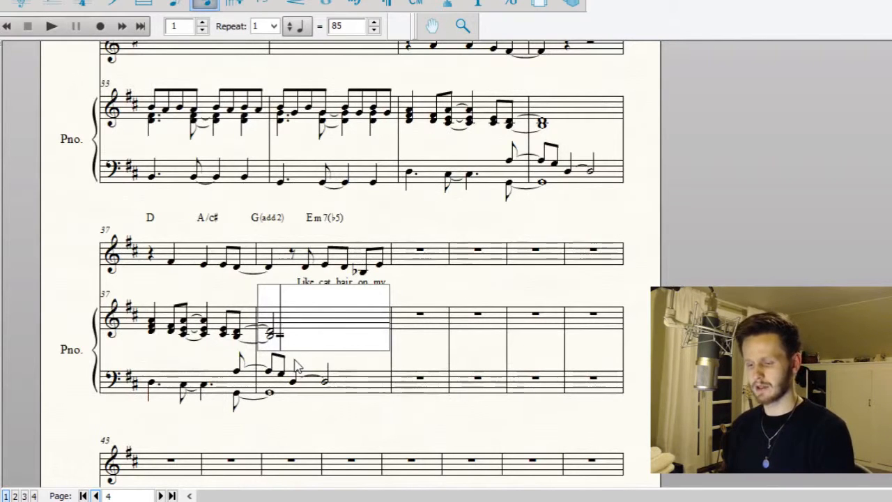
Enter a half-note chord of B♭, D and G on beat three of the piano treble staff in measure 38
key("6")
key("Left")
key("minus")
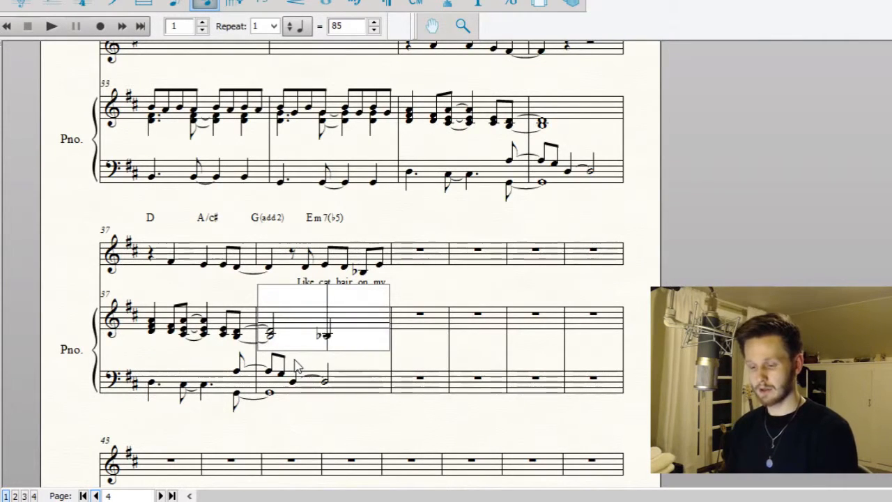
key("Up")
key("Up")
key("Return")
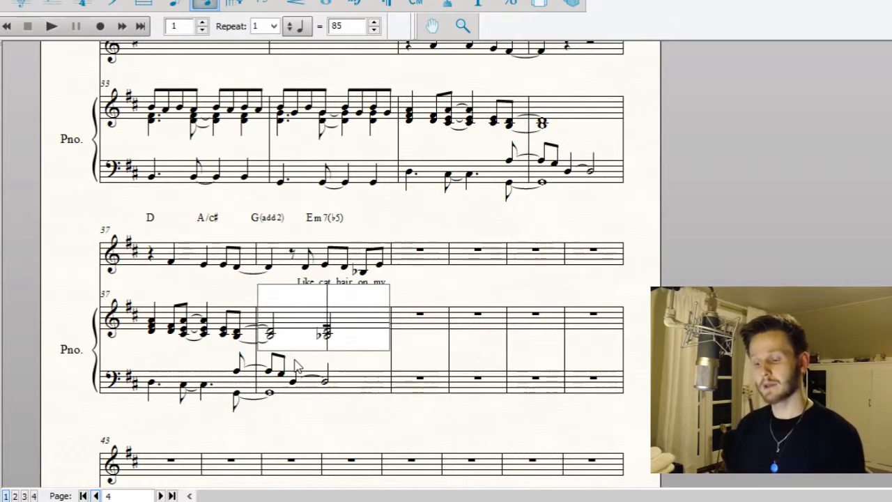
key("Up")
key("Up")
key("Up")
key("Return")
Replace the bass-staff half note on beat three of measure 38 with eighth notes E and D and a quarter-note B♭
left_click(337, 383)
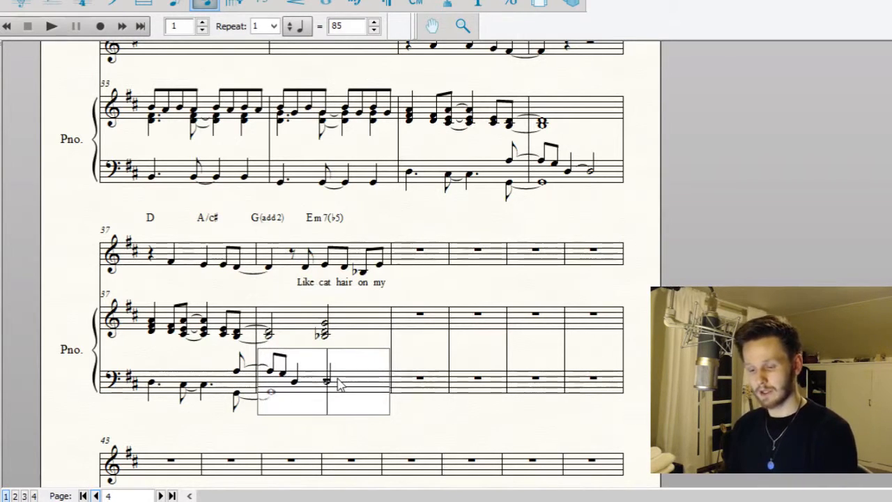
key("r")
key("4")
key("Left")
key("4")
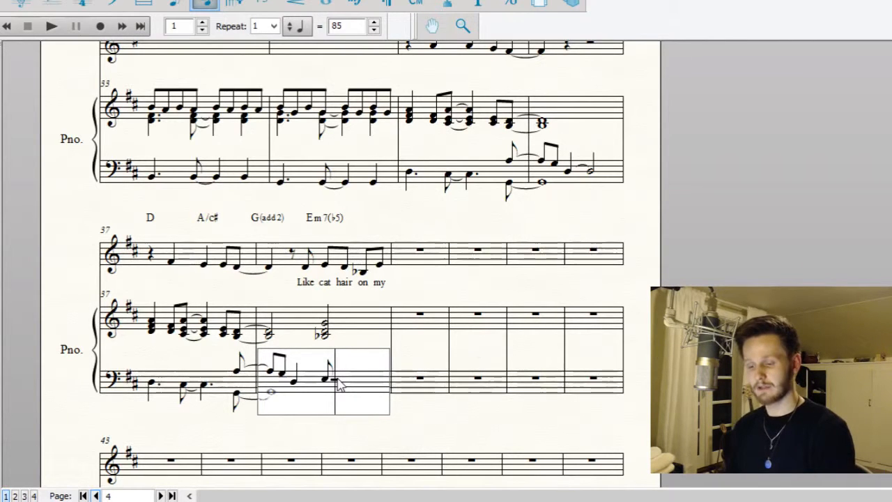
key("4")
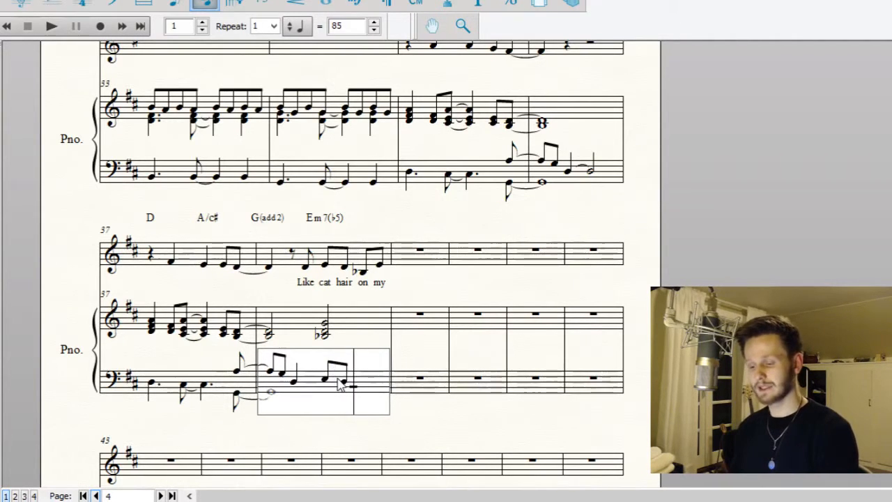
key("5")
left_click(717, 222)
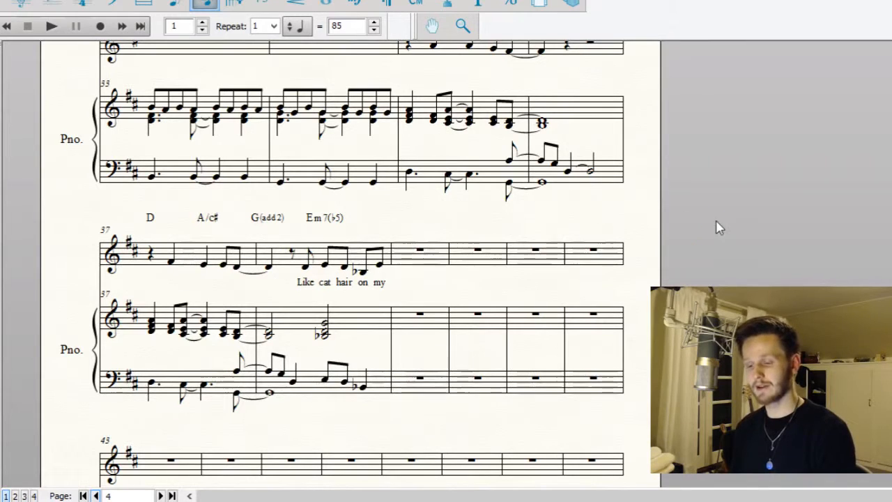
Copy measures 26 to 29 of the vocal and piano staves to the measures starting at 39
scroll(269, 452, "up", 3)
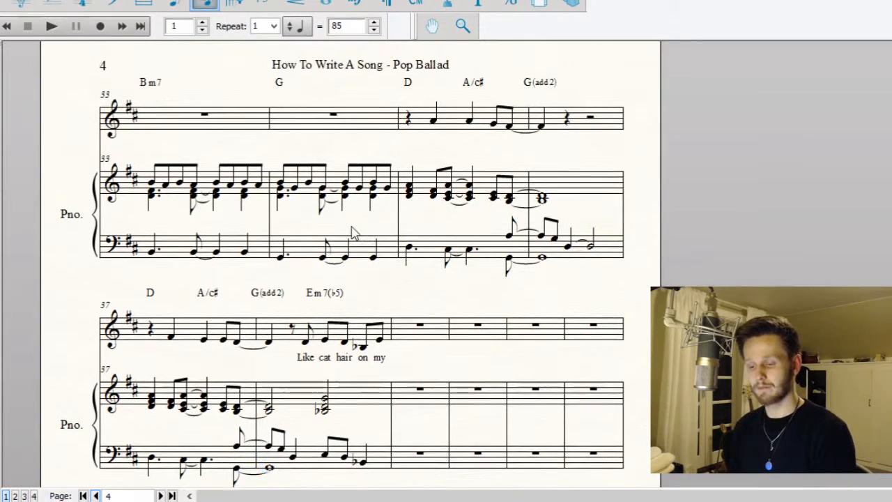
scroll(355, 231, "down", 2)
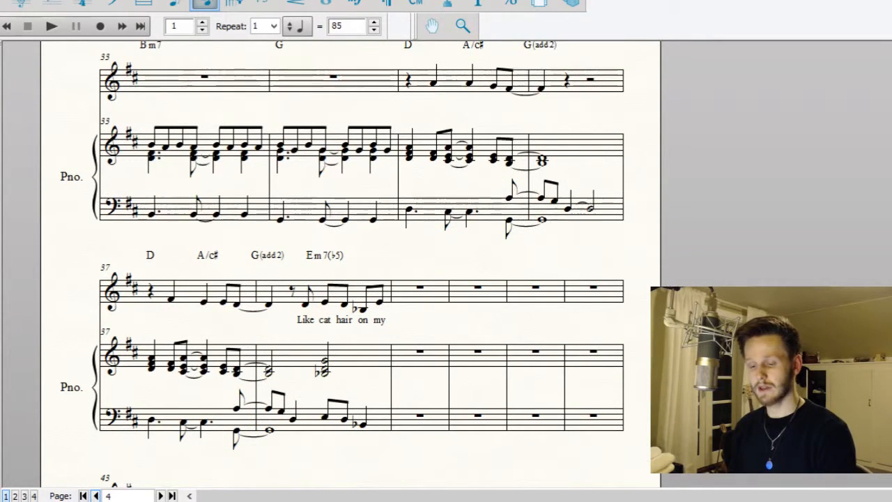
left_click(97, 495)
left_click(96, 495)
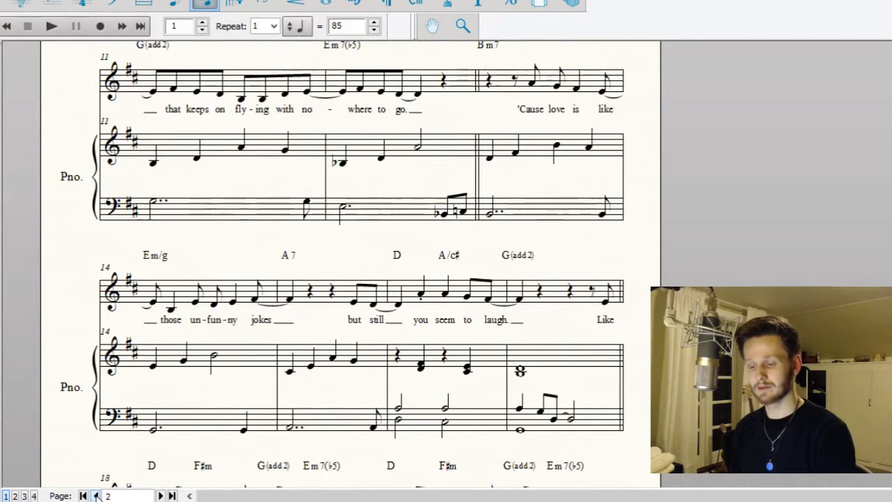
left_click(96, 496)
left_click(161, 496)
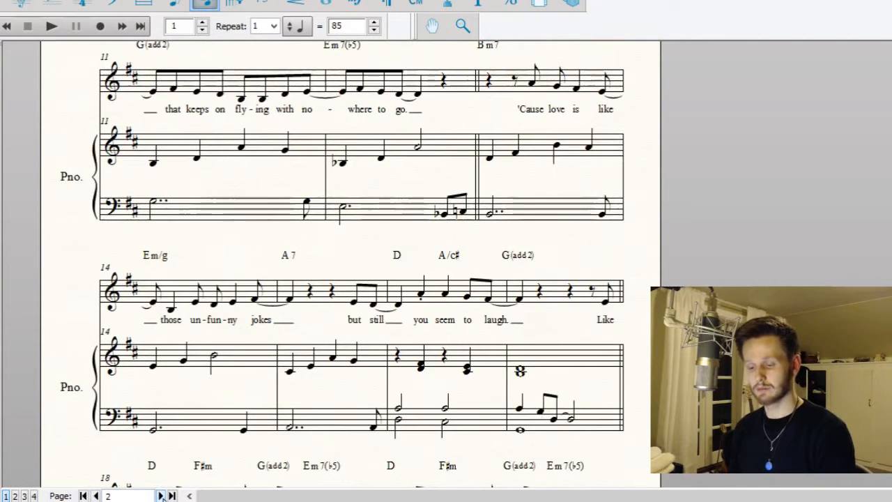
scroll(259, 398, "down", 2)
left_click(161, 496)
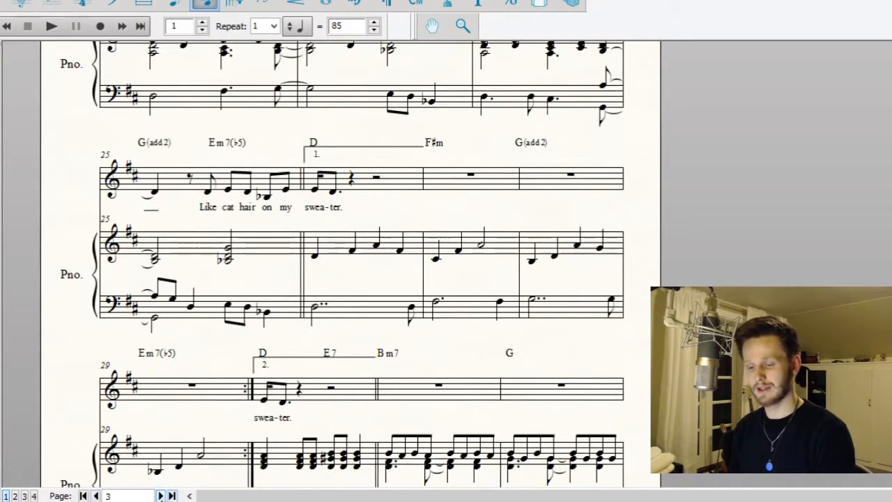
left_click(217, 391)
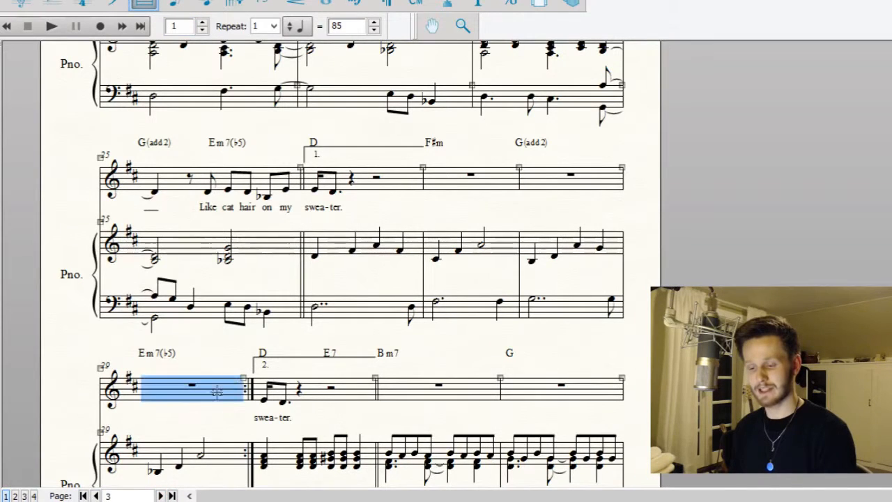
left_click(333, 306, "shift")
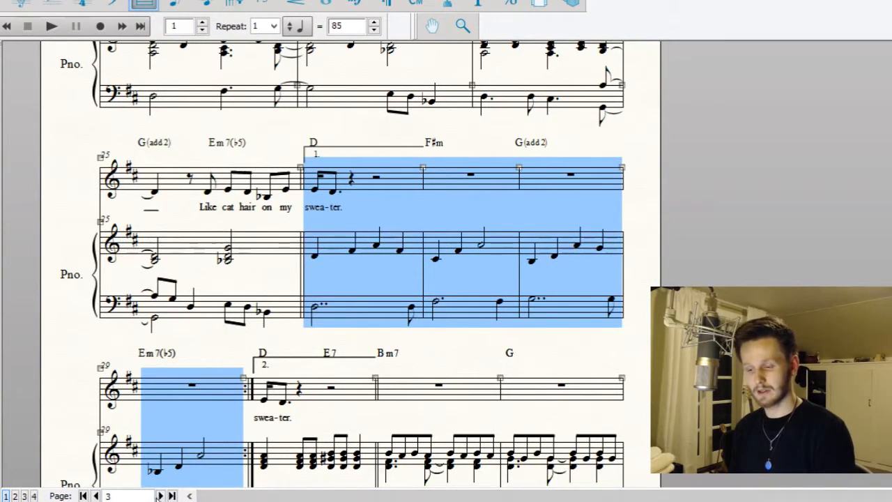
left_click(161, 495)
left_click(422, 177)
key("ctrl+v")
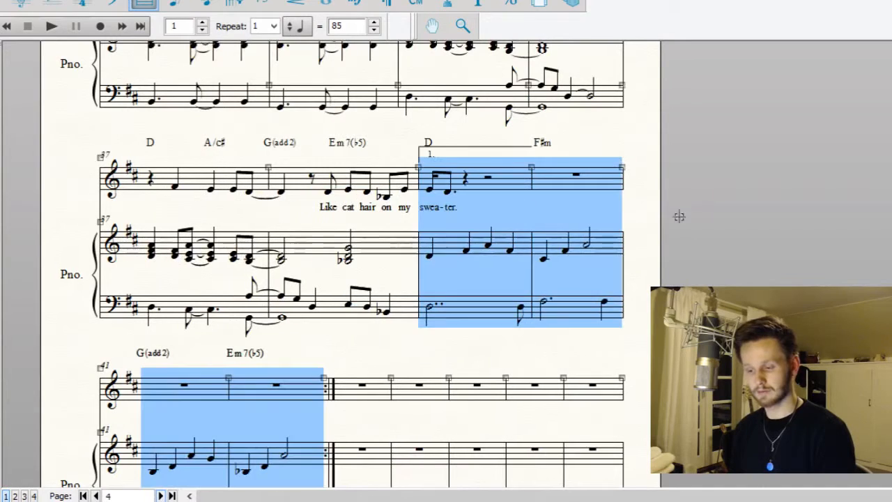
Delete the first-ending bracket above measure 39
key("Escape")
left_click(387, 4)
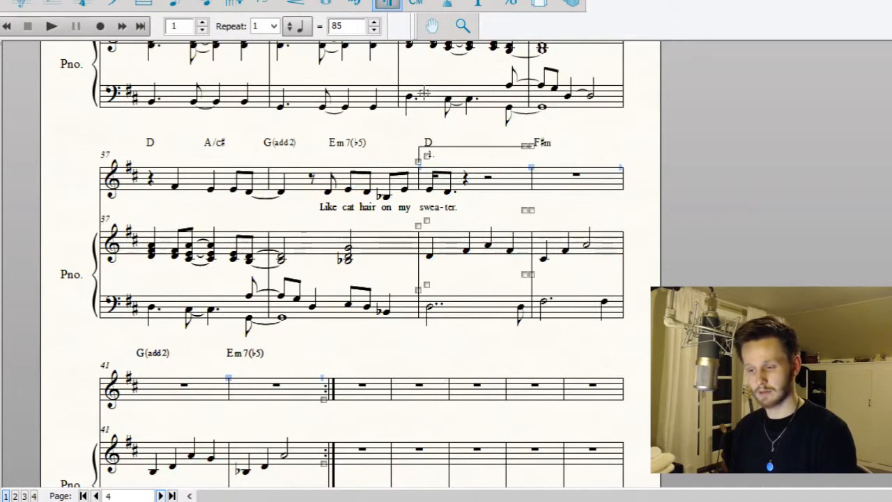
left_click(427, 155)
key("Delete")
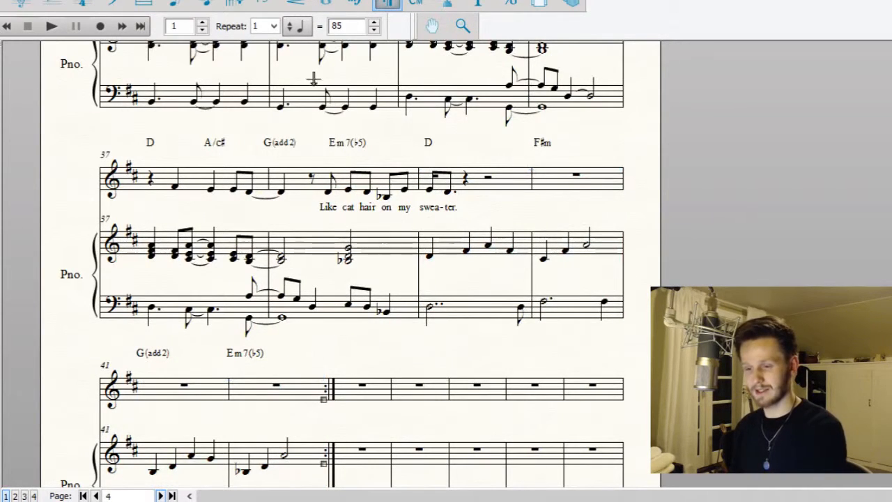
Put a double barline at the end of measure 38 and delete the backward repeat at the end of measure 42
left_click(145, 3)
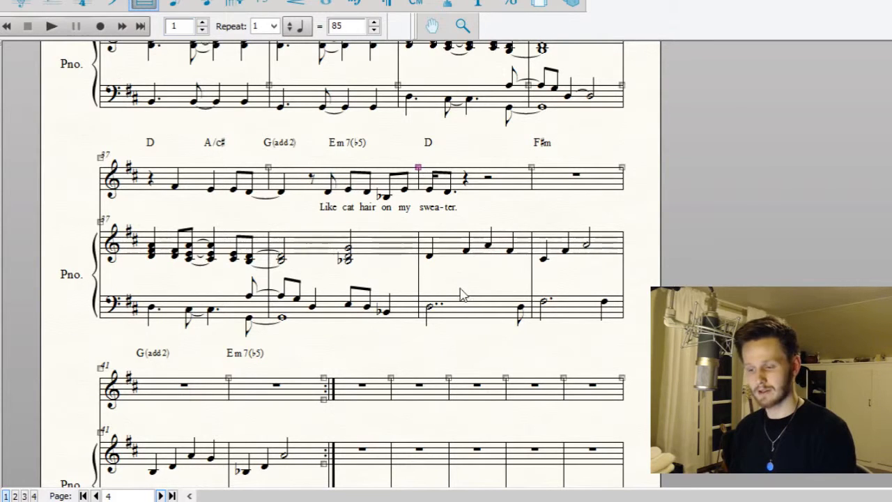
key("d")
left_click(385, 3)
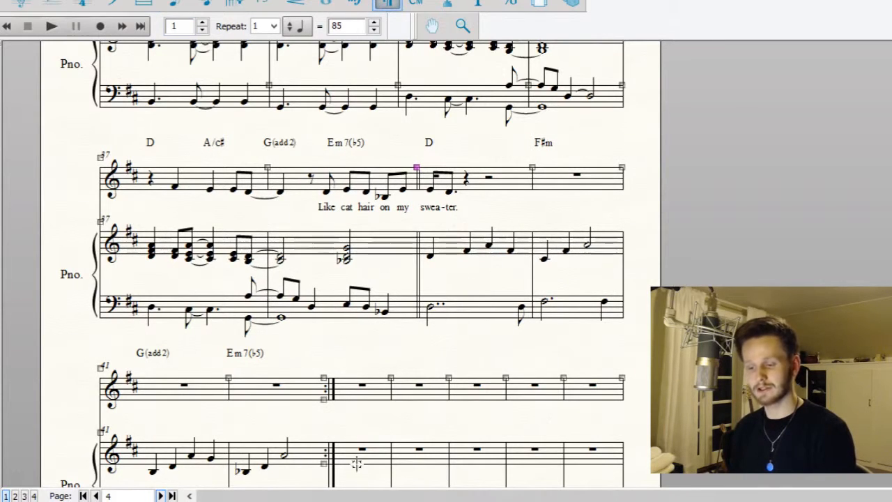
left_click(323, 399)
key("Delete")
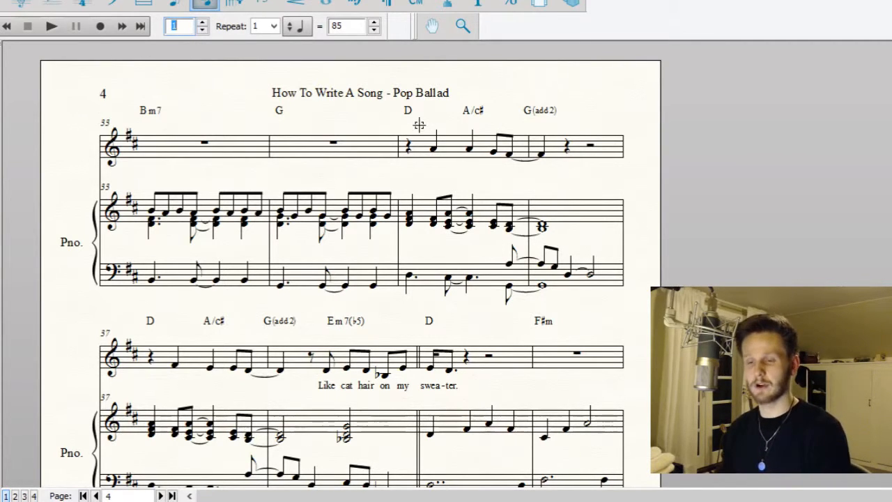
Play back the extended passage up to measure 39 and stop
left_click(52, 26)
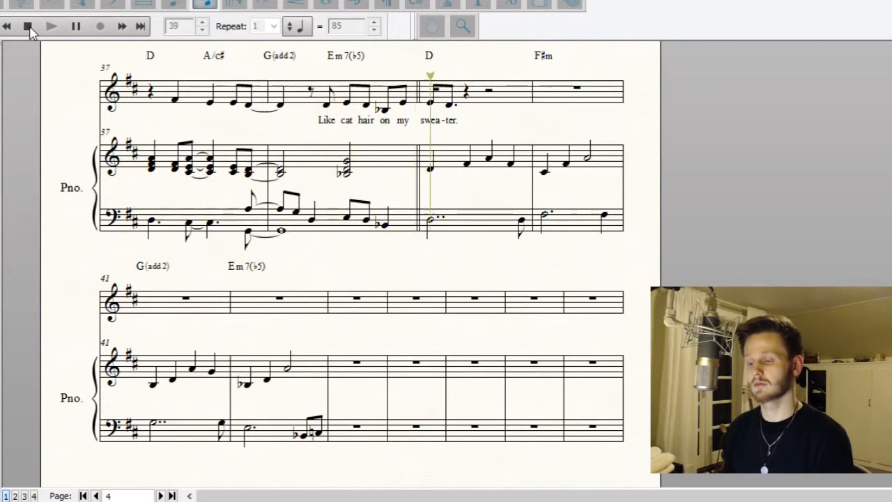
left_click(27, 26)
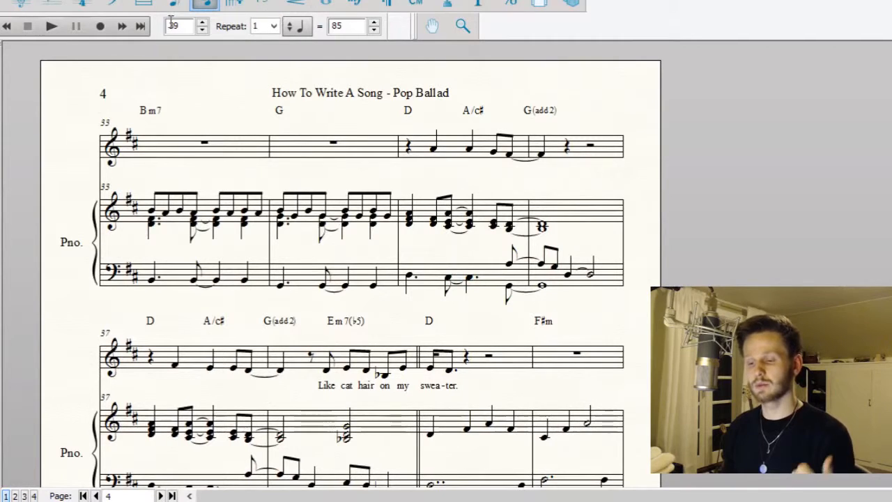
Enter an eighth-note E–D pickup at the end of vocal measure 34, tied to a quarter-note D on beat one of measure 35
left_click(371, 166)
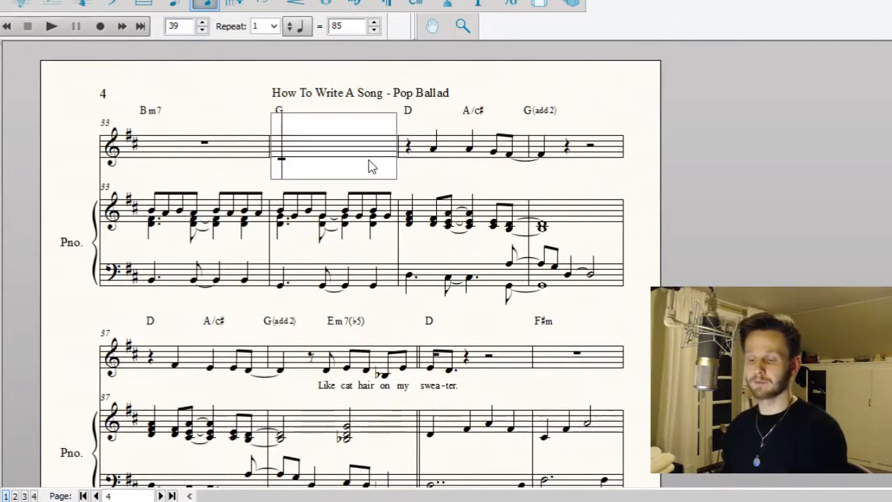
key("d")
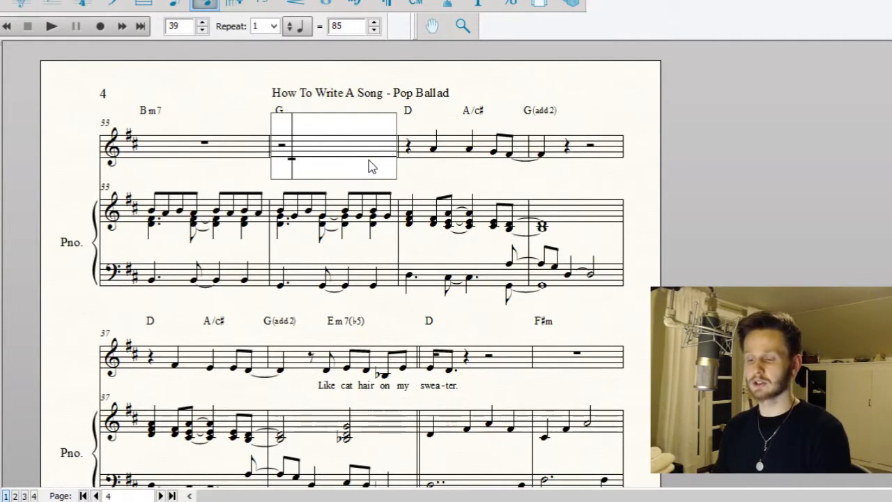
key("5")
key("4")
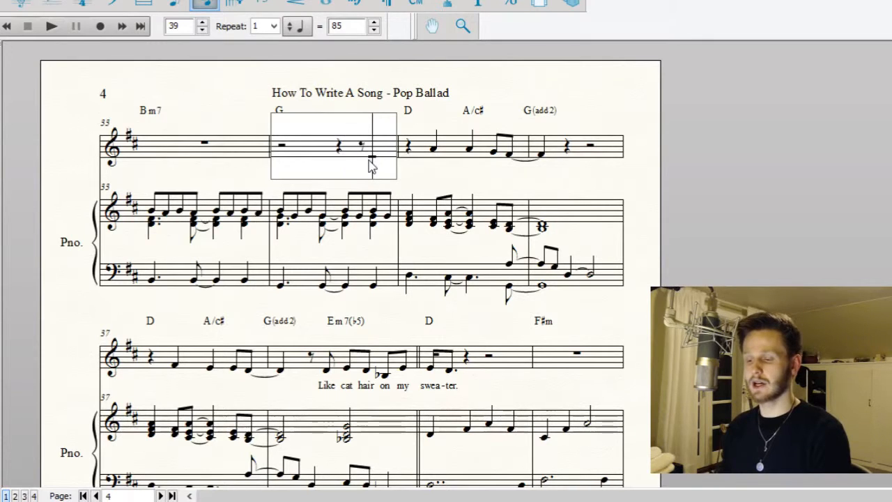
key("4")
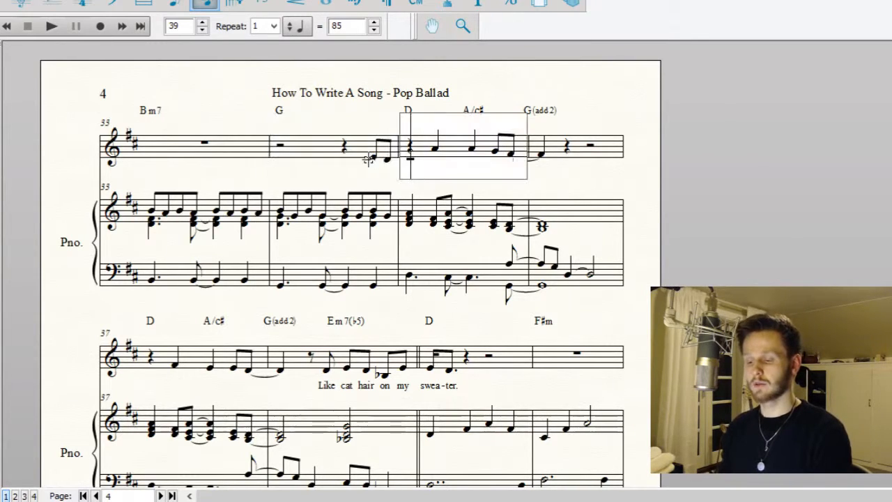
key("Left")
key("=")
key("Right")
key("Right")
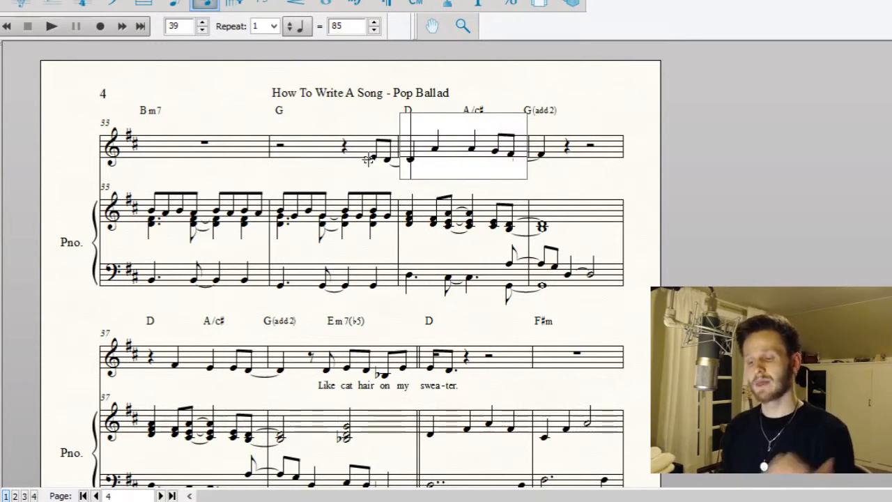
Change the second pickup note in vocal measure 34 and its tied quarter note in measure 35 to F♯
left_click(368, 160)
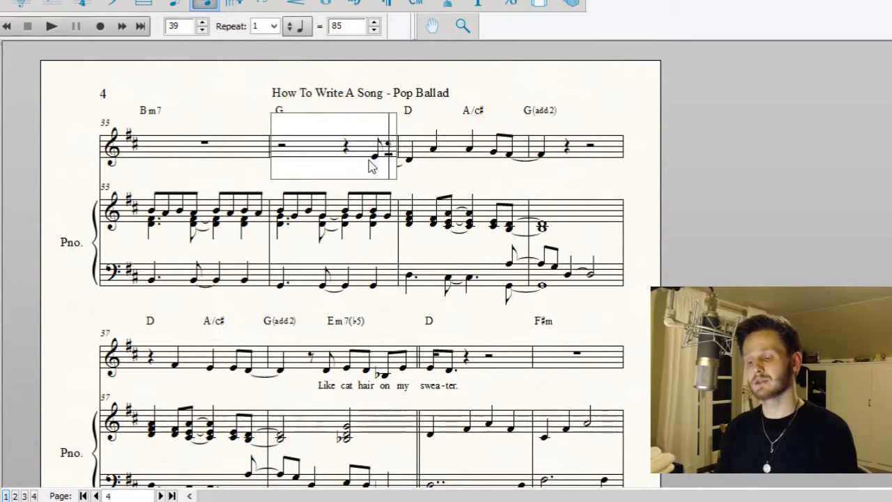
key("Right")
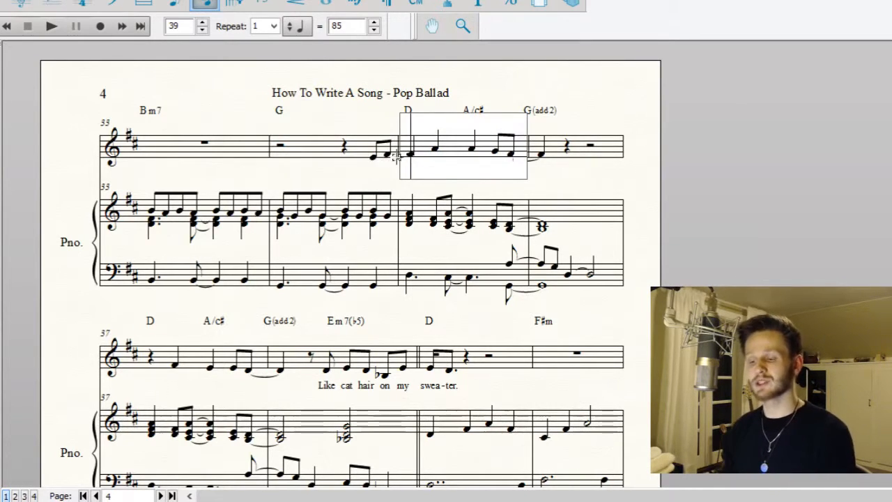
left_click(736, 166)
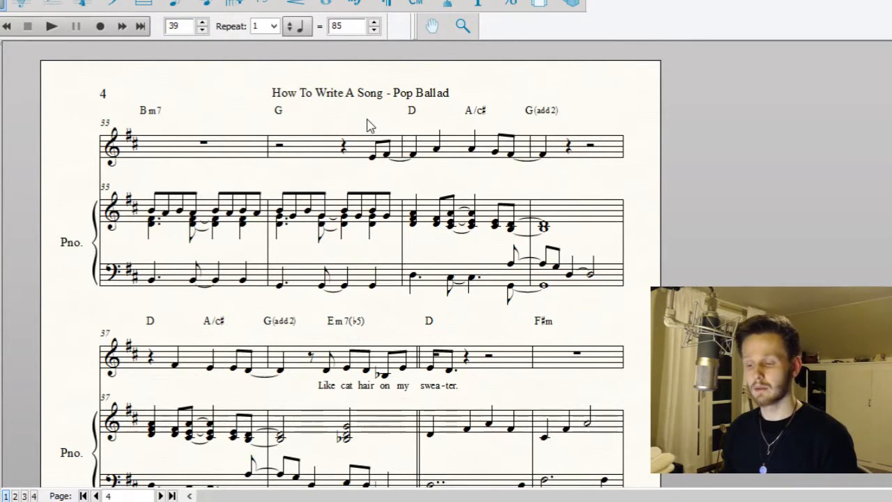
Copy the tied vocal pickup from measures 34–35 to the end of measure 36 and beat one of measure 37
left_click_drag(431, 168, 432, 169)
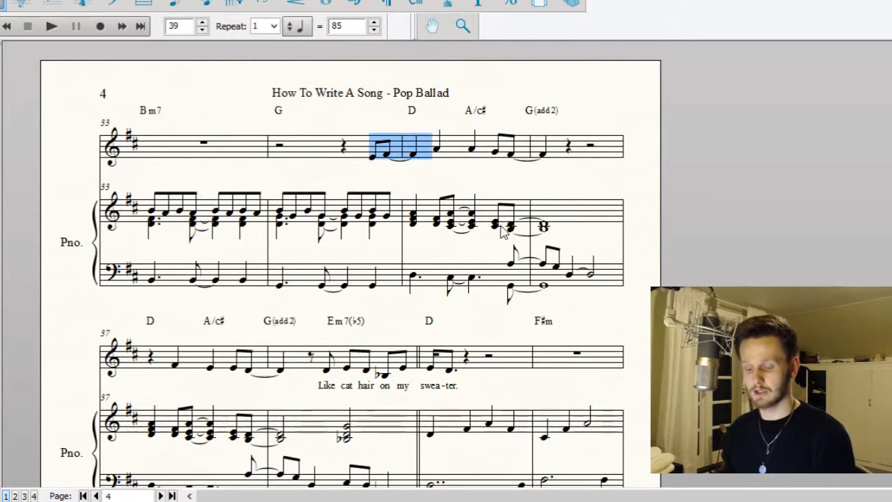
left_click(614, 146, "alt")
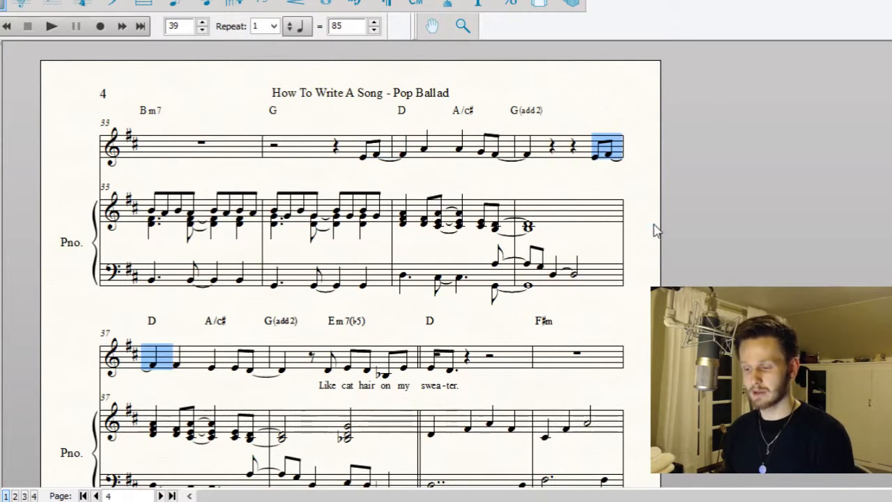
Change the second pickup note in vocal measure 36 and its tied quarter note in measure 37 to D
left_click(201, 6)
left_click(610, 165)
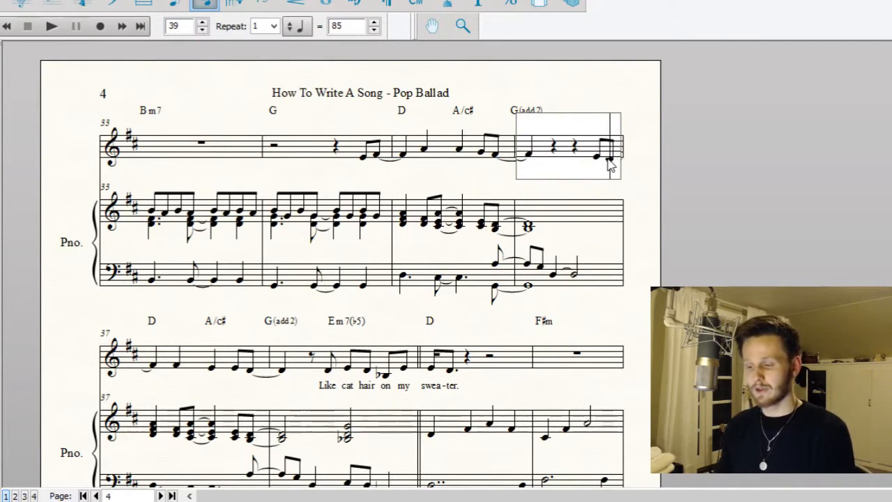
key("Right")
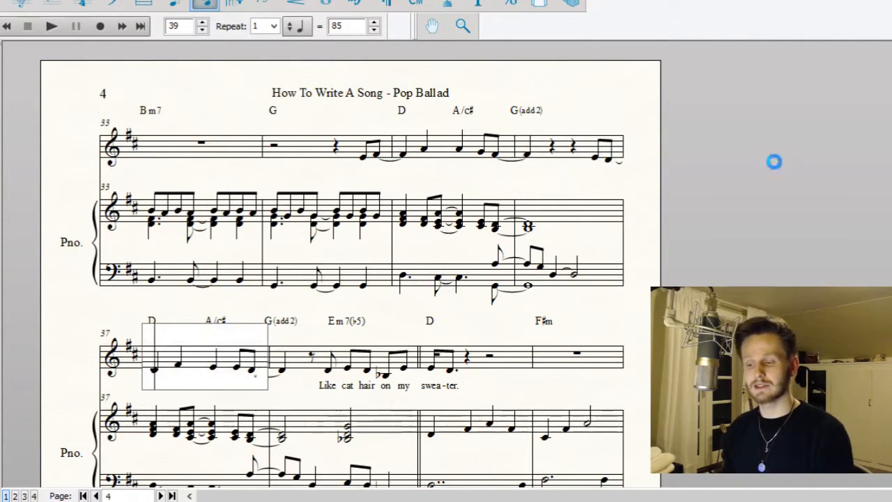
left_click(774, 162)
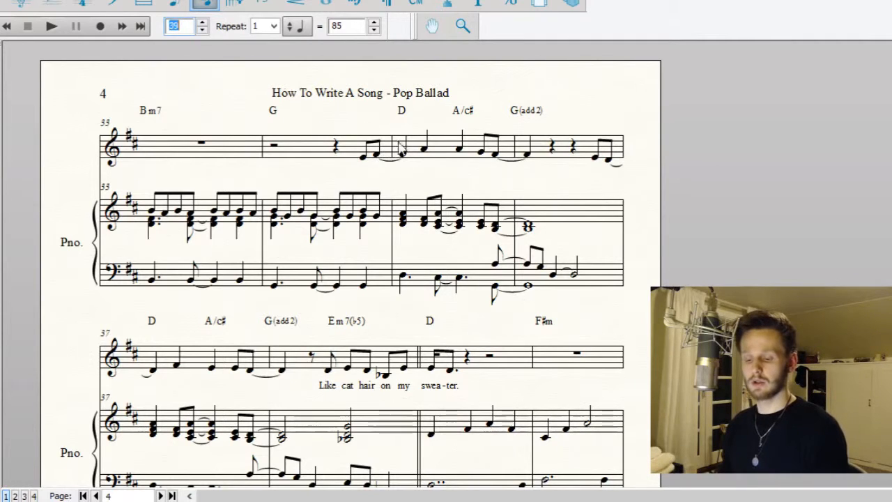
Play back the passage with the revised vocal pickups into measure 38 and stop
left_click(51, 25)
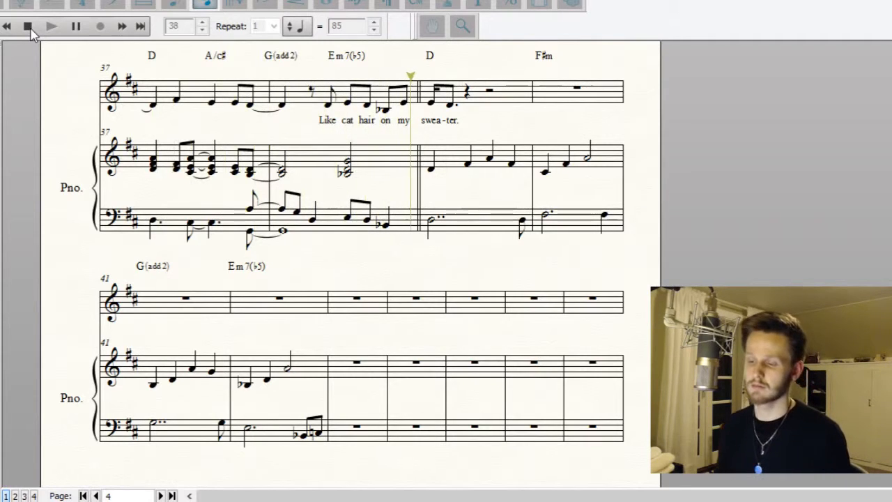
left_click(30, 29)
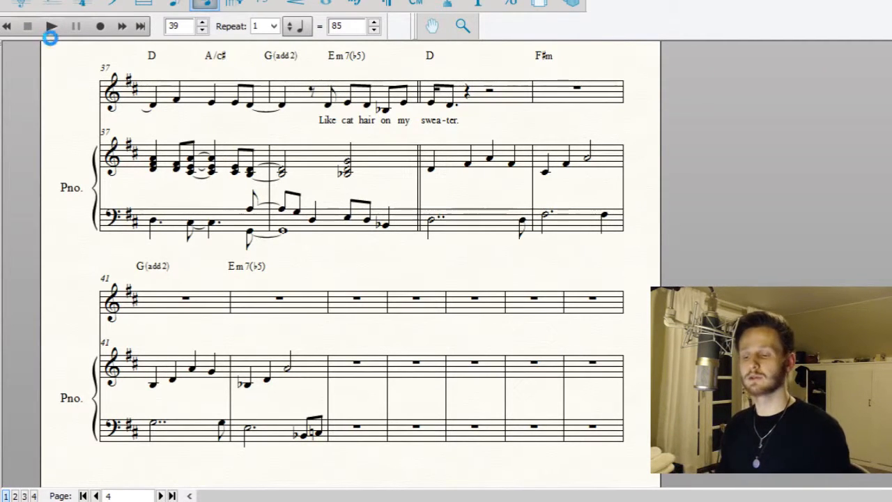
scroll(345, 165, "up", 5)
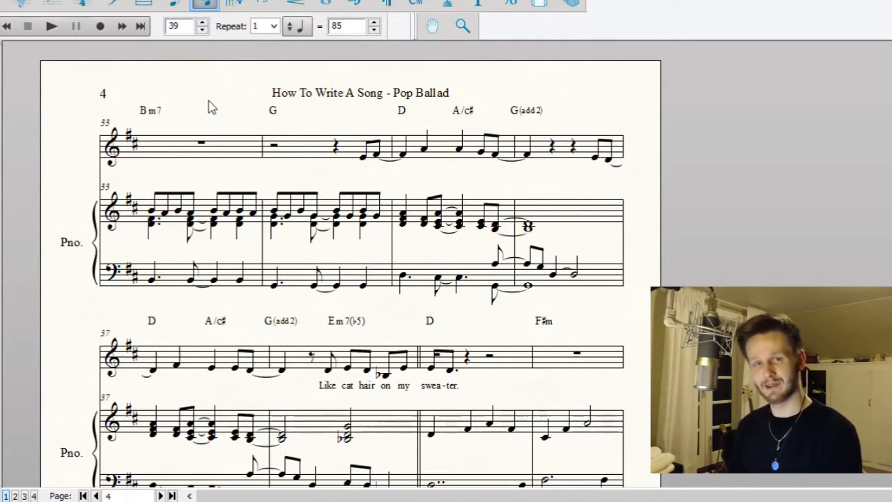
On page 3, replace the half rest in vocal measure 30 with a quarter rest, an eighth rest and an eighth-note A pickup
left_click(96, 496)
scroll(432, 293, "down", 3)
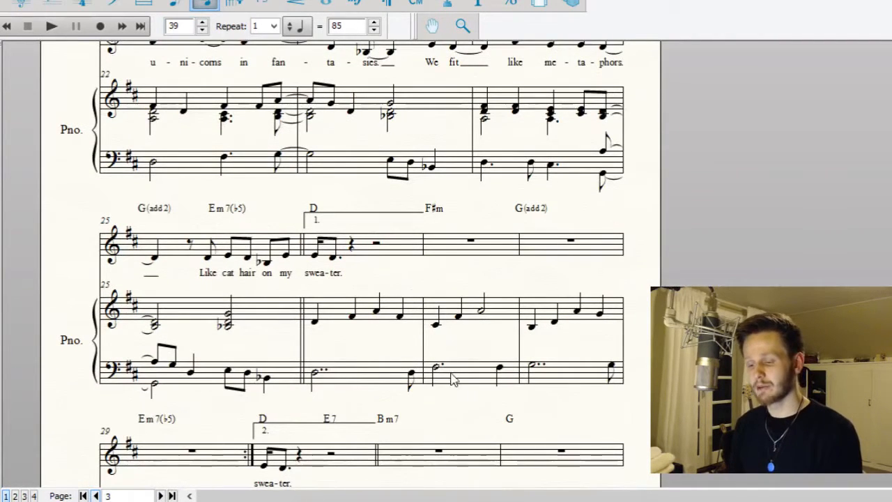
scroll(418, 355, "down", 3)
left_click(346, 374)
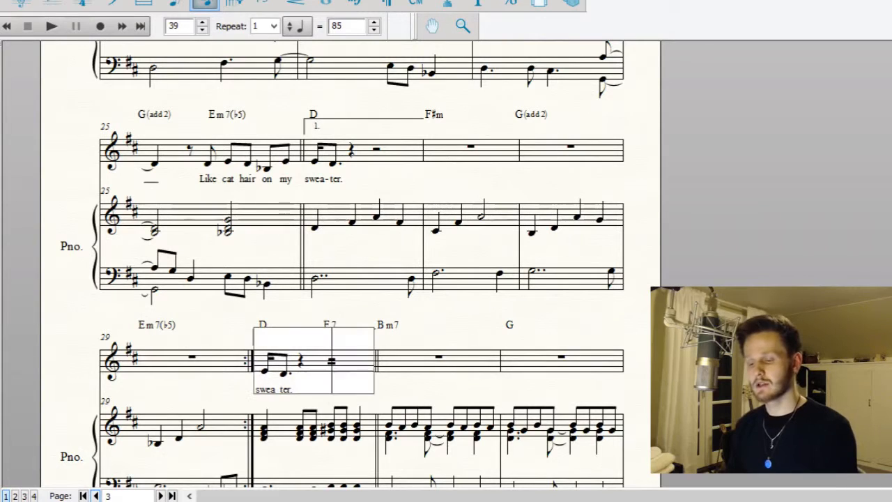
key("5")
key("4")
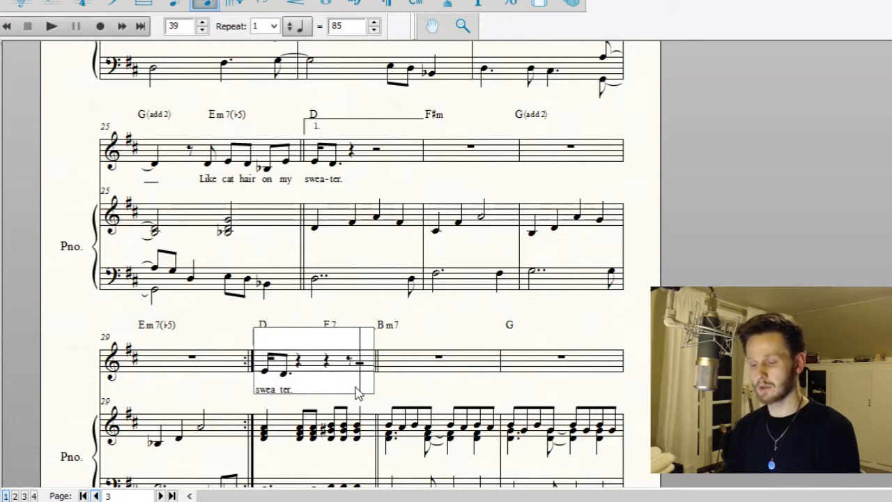
key("4")
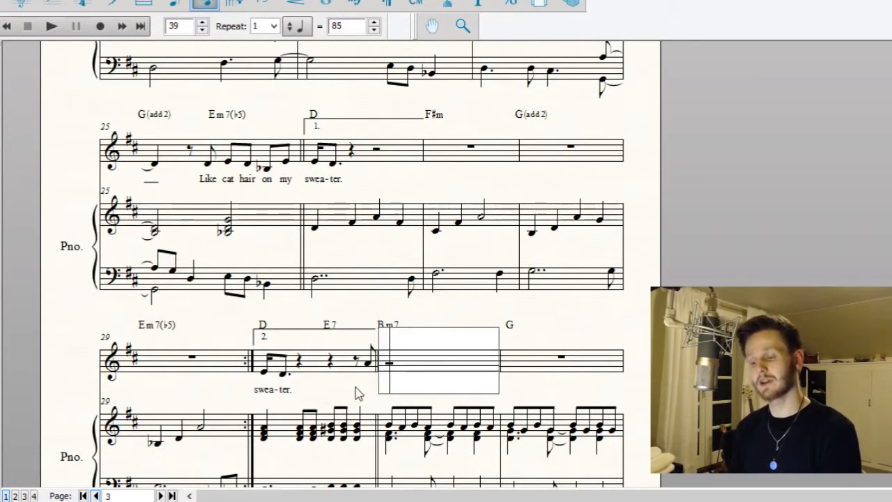
Fill vocal measure 31 with an eighth B, quarter A, eighth F♯ tied to a quarter F♯, and eighths F♯ and A
key("5")
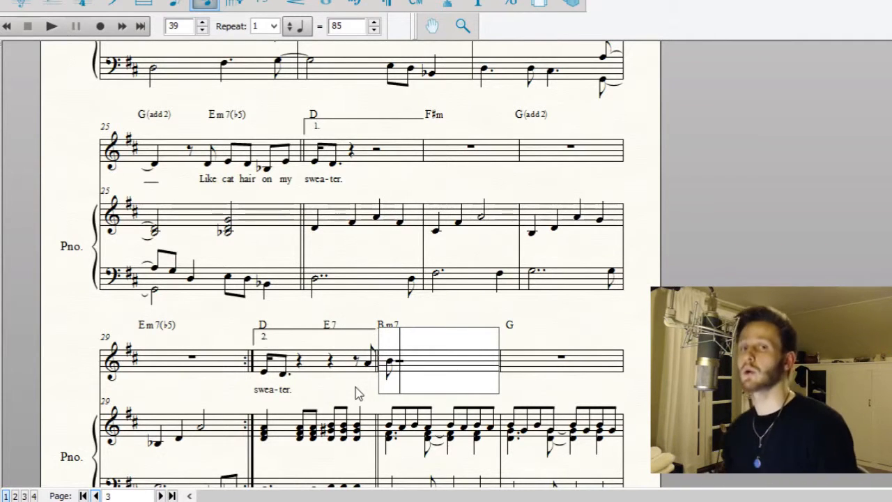
key("4")
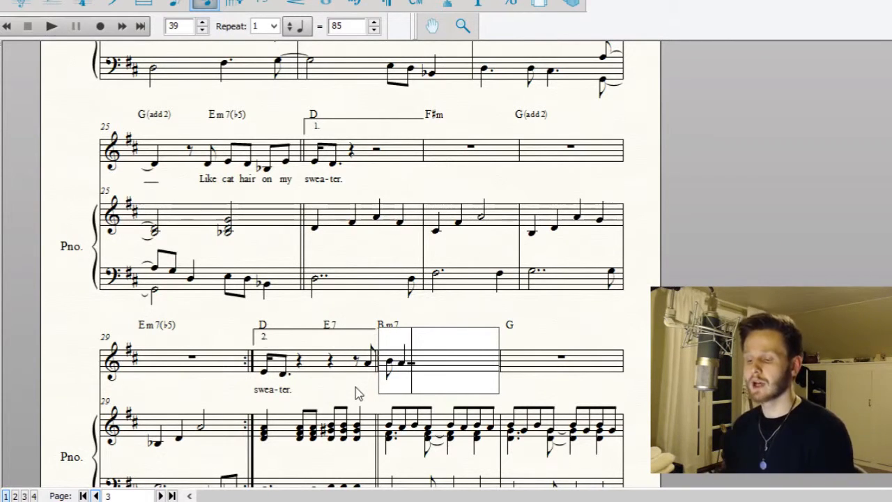
key("0")
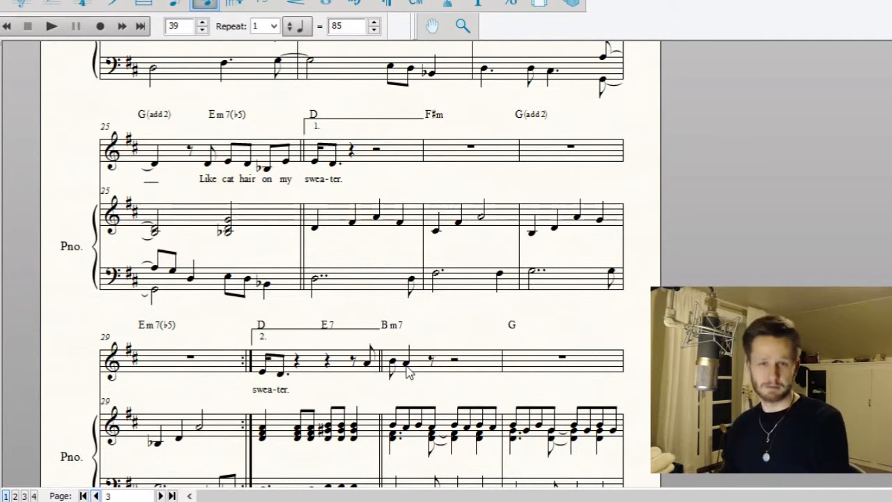
left_click(445, 380)
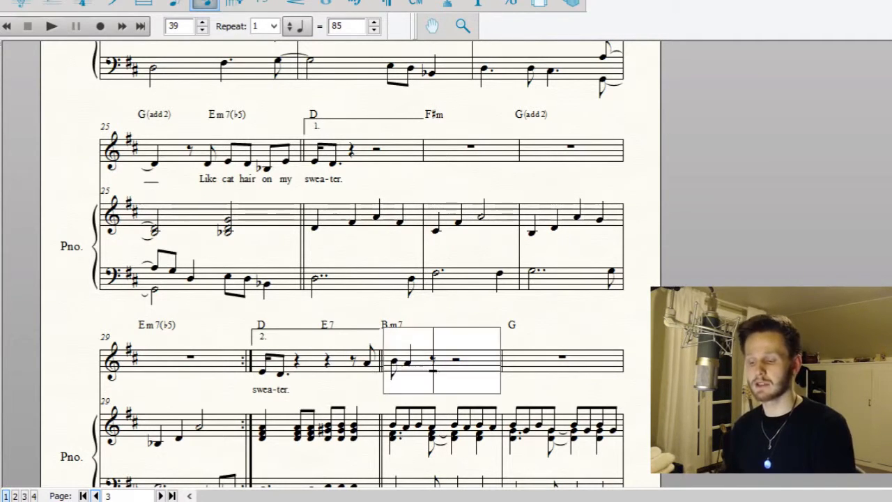
left_click(434, 375)
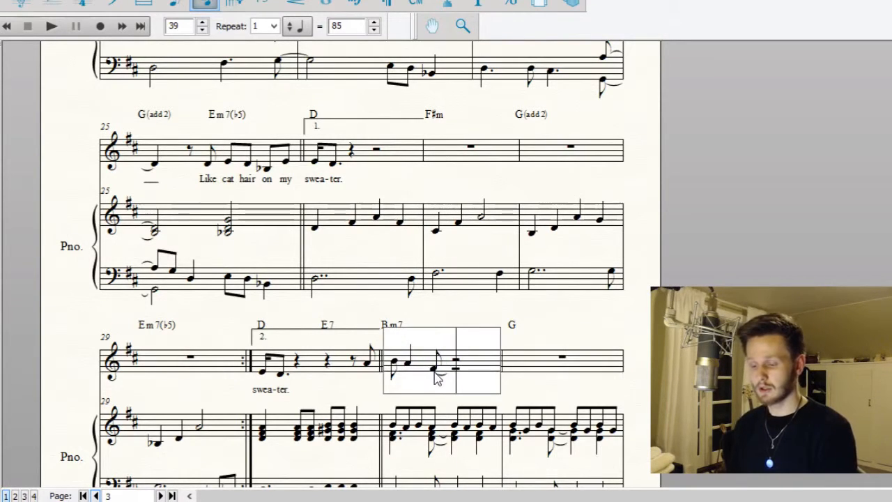
key("=")
key("4")
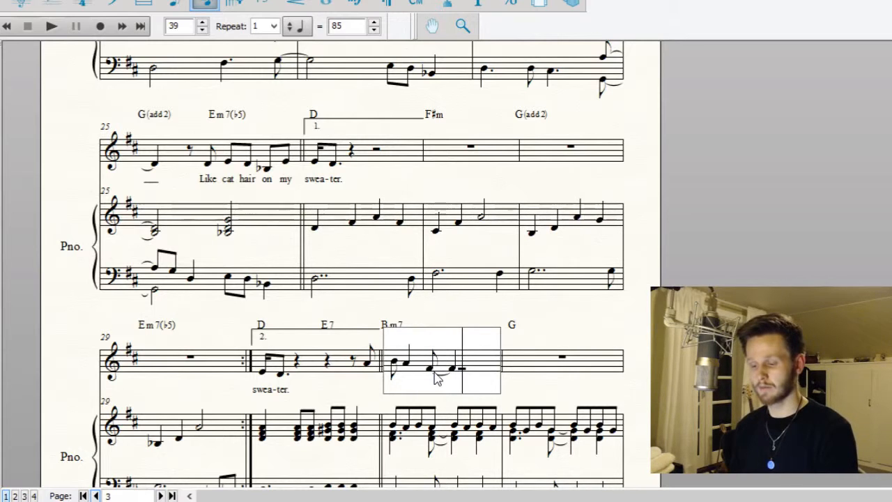
key("4")
key("4")
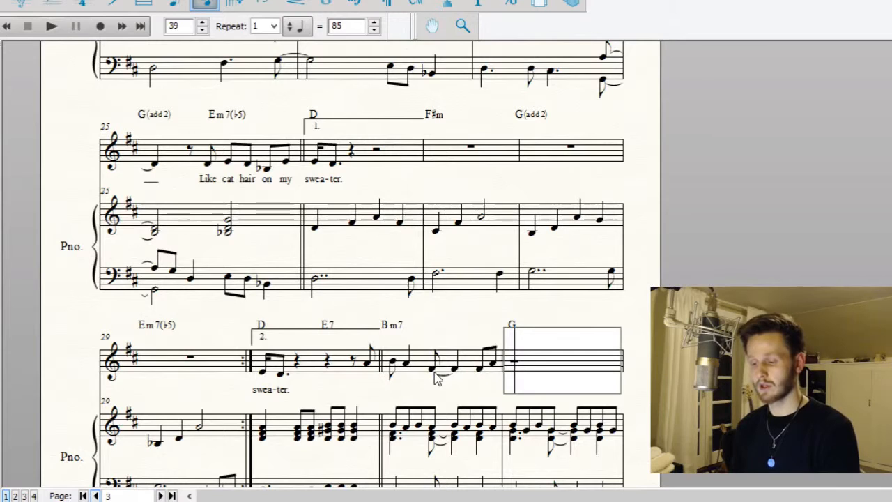
Fill vocal measure 32 with an eighth B, quarter G, eighth D tied to a quarter D, and eighths D and F♯
key("5")
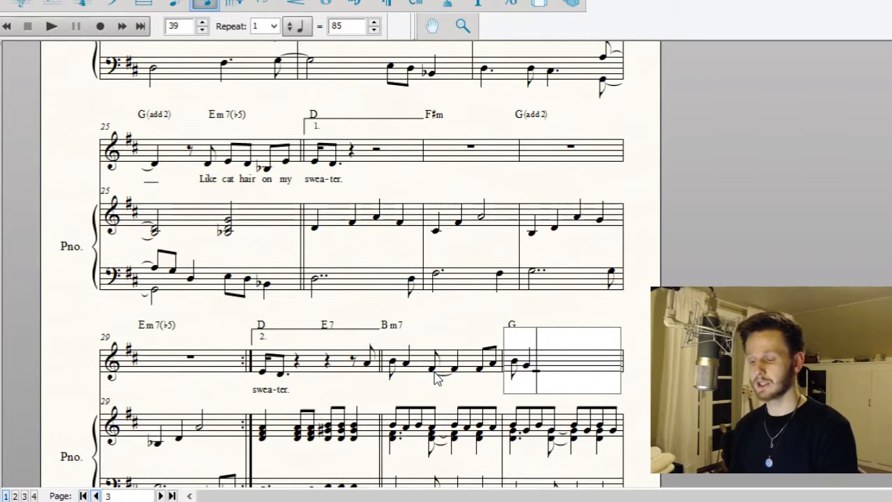
key("4")
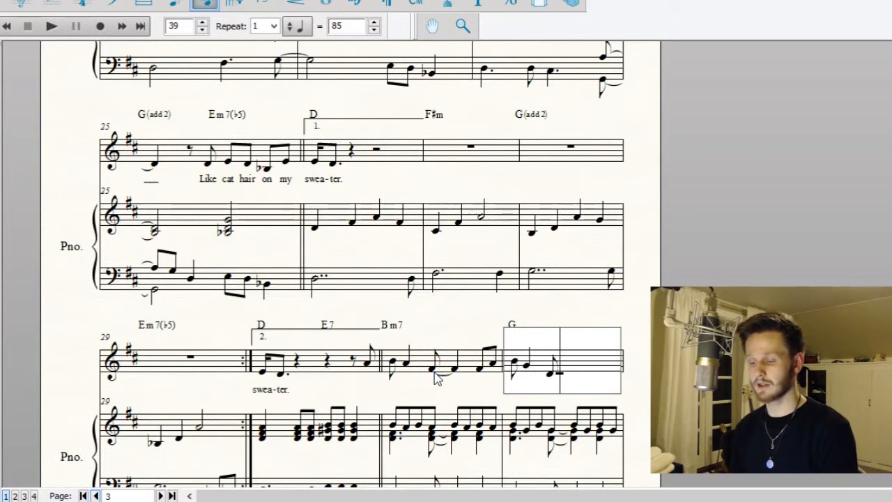
key("equal")
key("4")
key("4")
key("Up")
key("Up")
key("4")
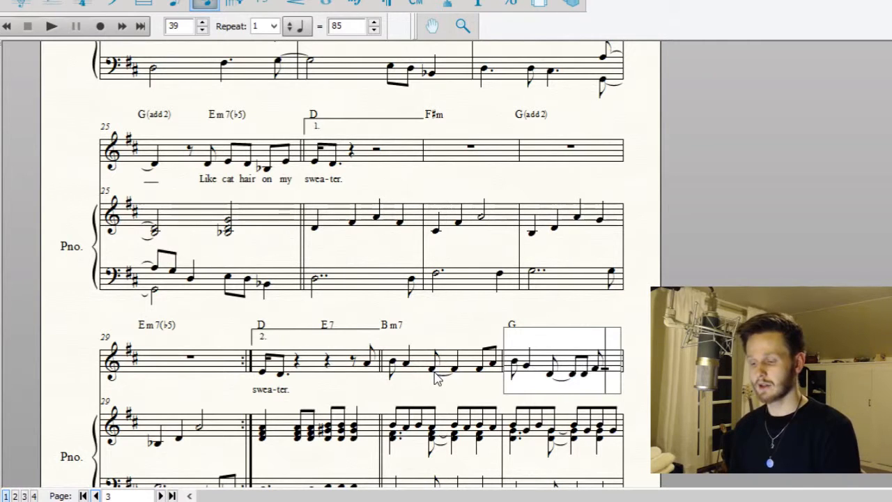
key("Left")
key("Left")
key("Left")
key("5")
key("Left")
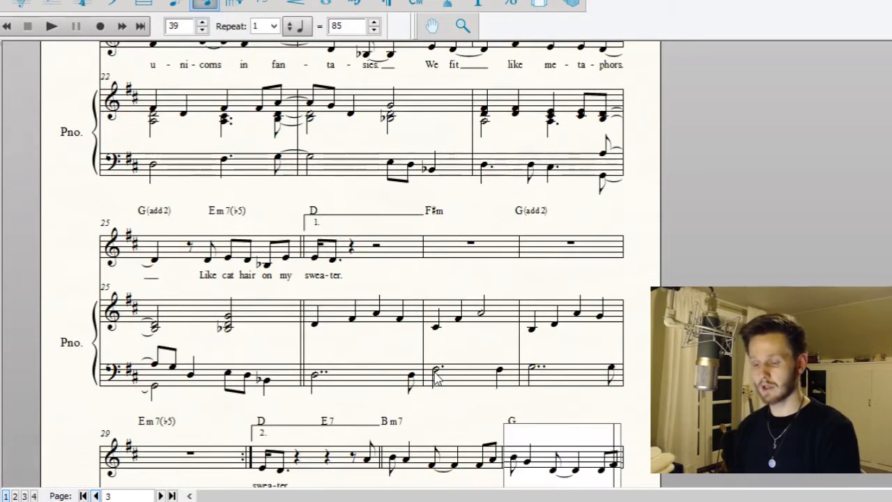
key("0")
scroll(437, 378, "down", 5)
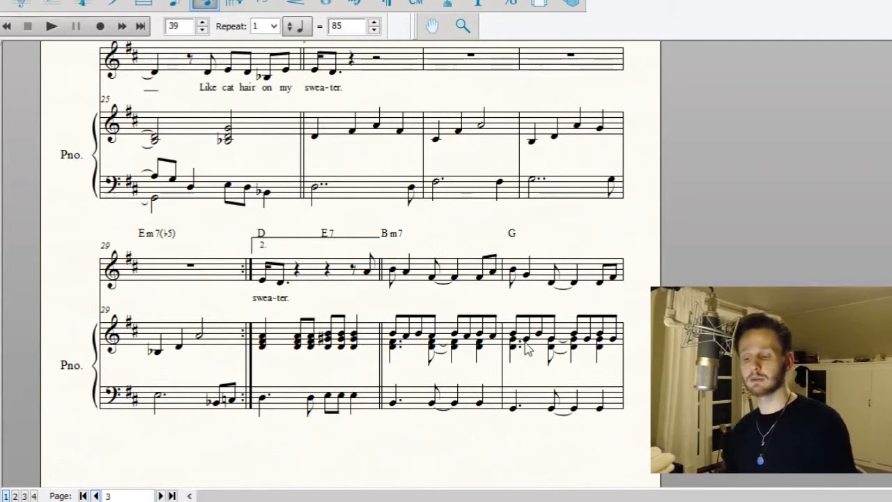
On page 4, start vocal measure 33 with an eighth F♯, a quarter D and an eighth low B
left_click(160, 496)
scroll(369, 328, "up", 5)
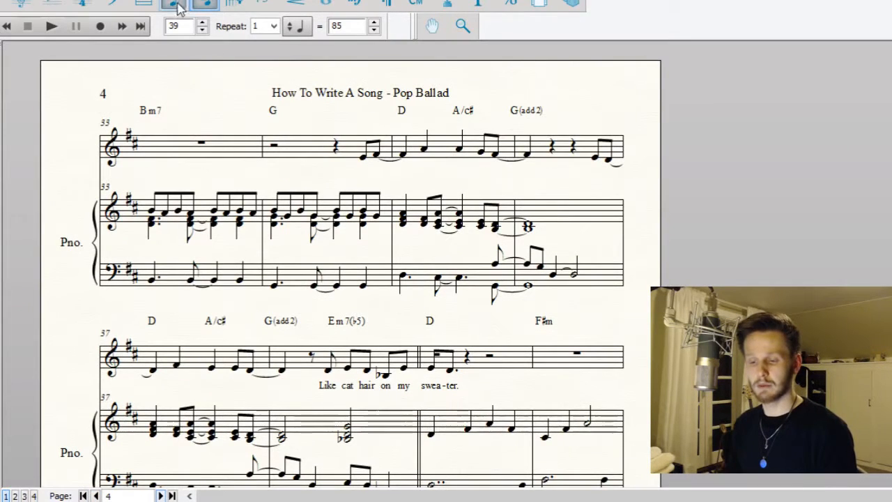
left_click(176, 154)
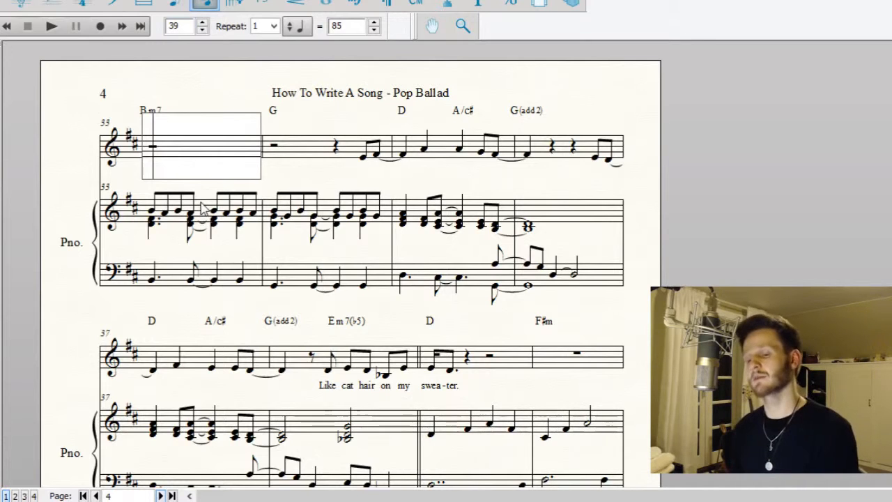
key("Down")
key("Down")
key("Down")
key("4")
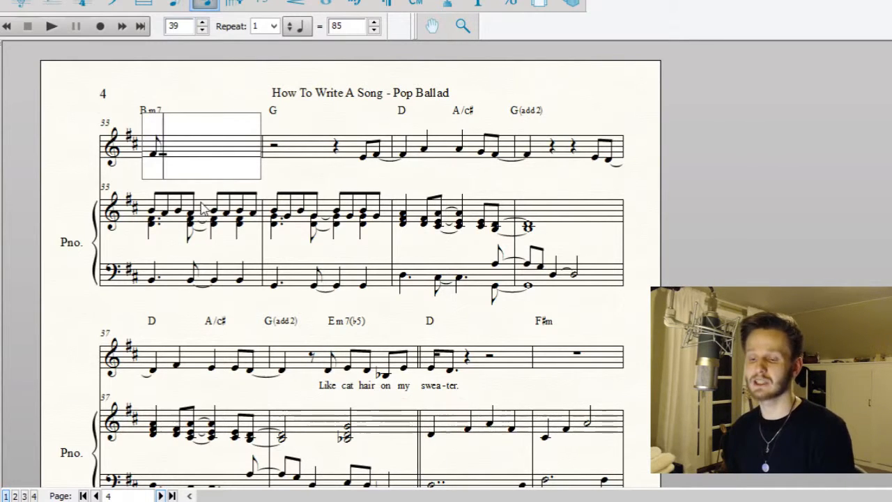
key("Down")
key("Down")
key("4")
key("Left")
key("5")
key("Down")
key("Down")
key("4")
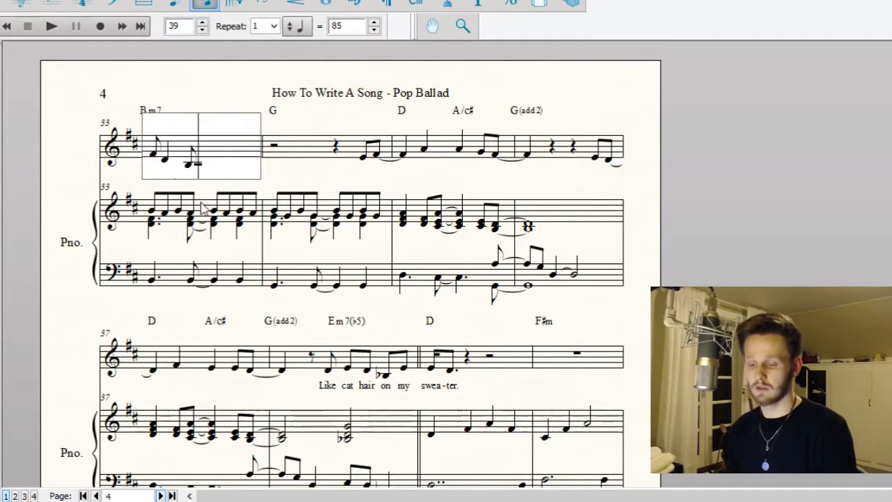
Tie the low B in vocal measure 33 to a quarter-note B and finish the measure with eighths D and E
key("=")
key("4")
key("Left")
key("Left")
key("Left")
key("Left")
key("Left")
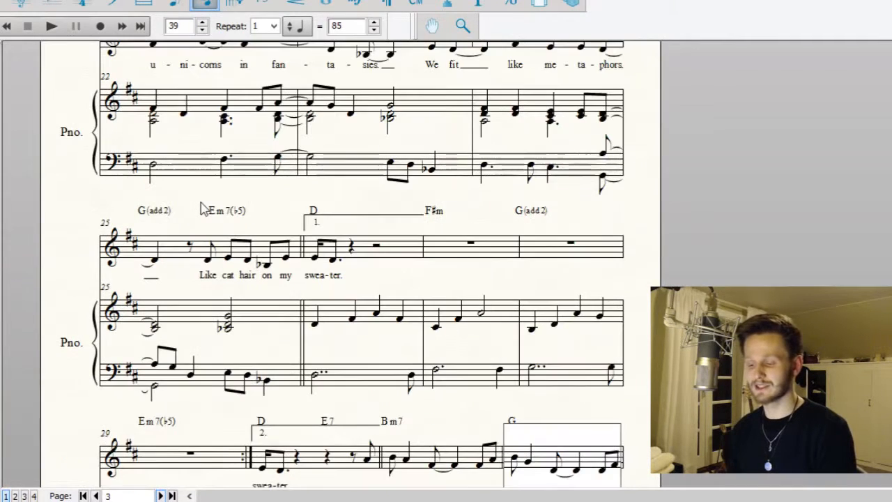
key("Right")
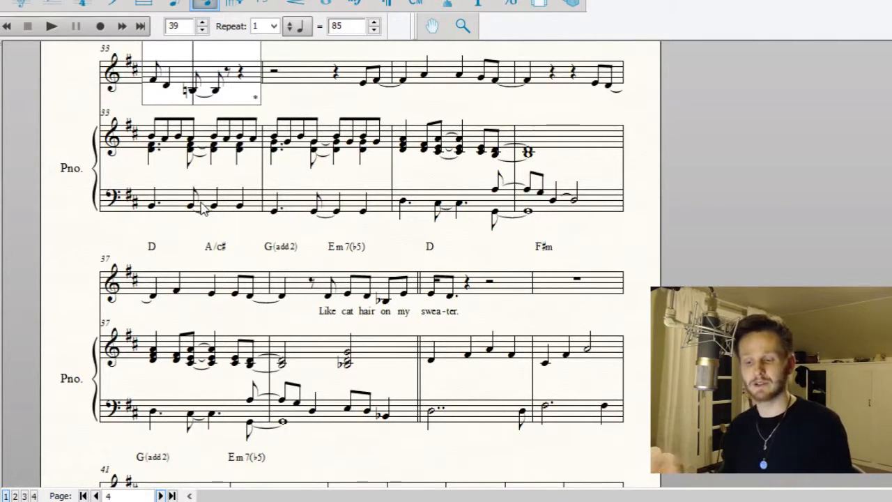
key("Right")
key("Delete")
key("Delete")
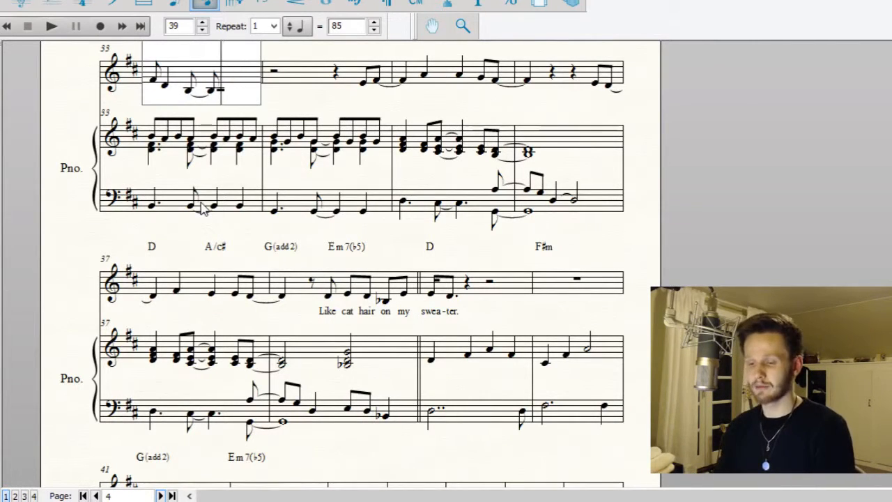
key("Left")
key("Right")
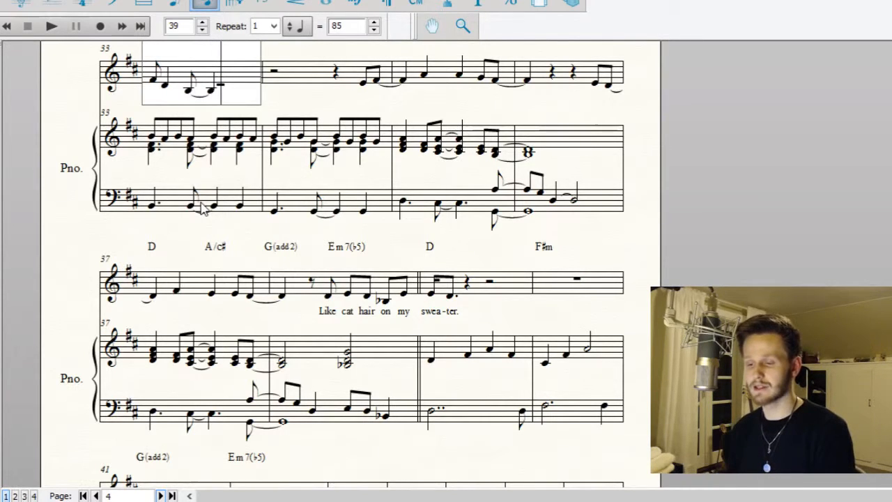
key("4")
key("4")
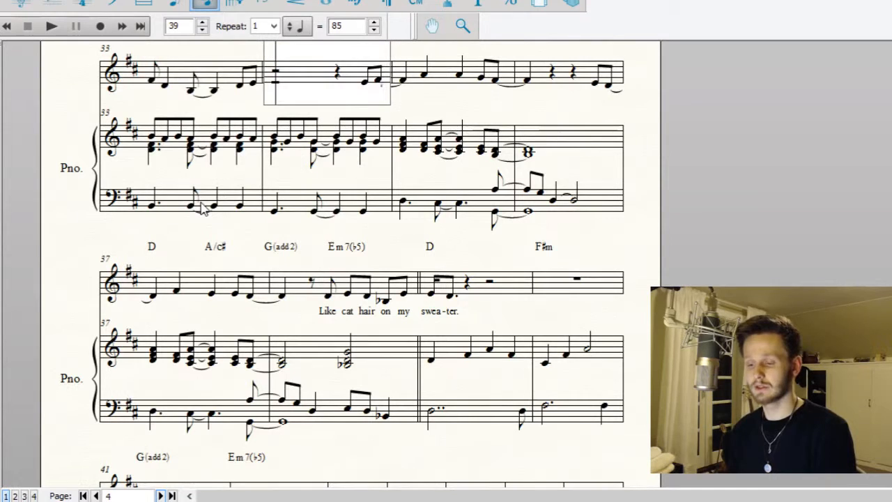
key("4")
key("Left")
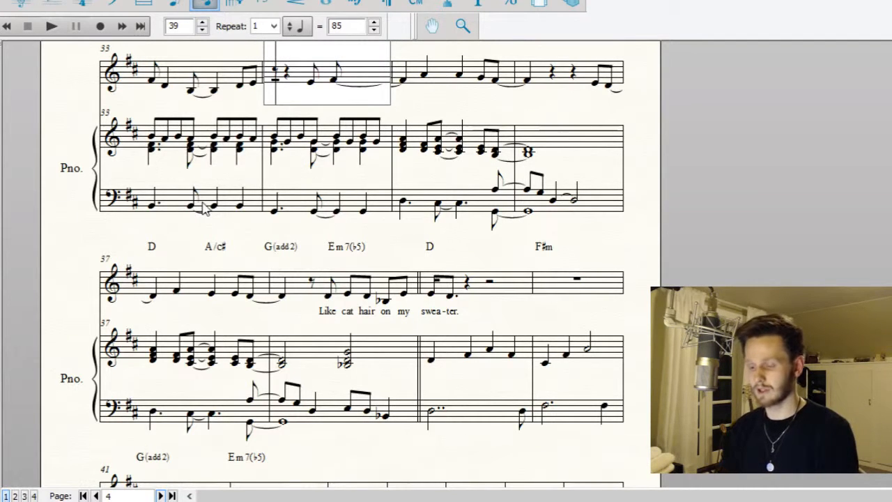
key("ctrl+z")
Enter eighth-note F♯s at the start of vocal measure 34 in place of the opening rest
left_click(174, 4)
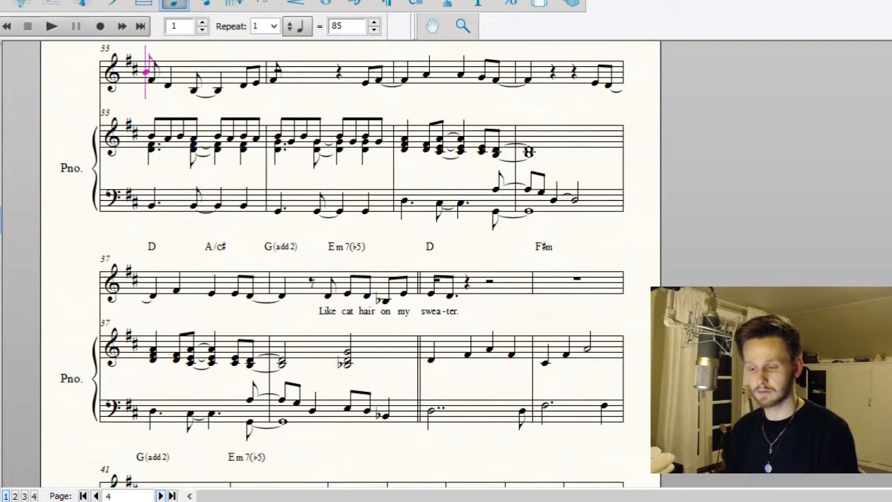
left_click(279, 70)
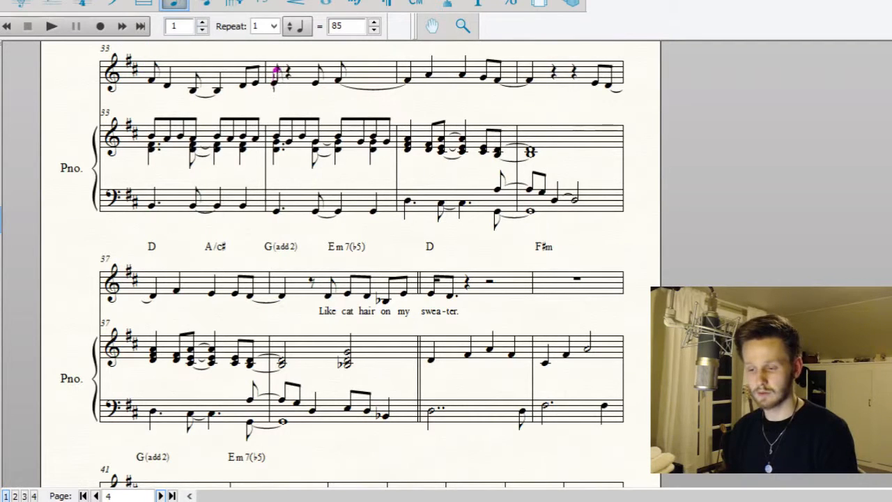
left_click(274, 81)
left_click(272, 80)
left_click(272, 81)
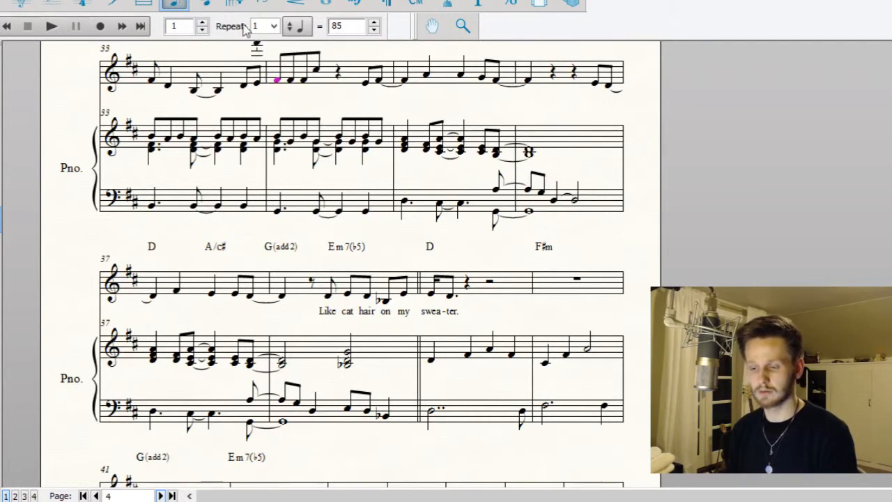
Remove the surplus eighths in vocal measure 34 and turn its second F♯ into a dotted quarter
left_click(205, 4)
left_click(383, 84)
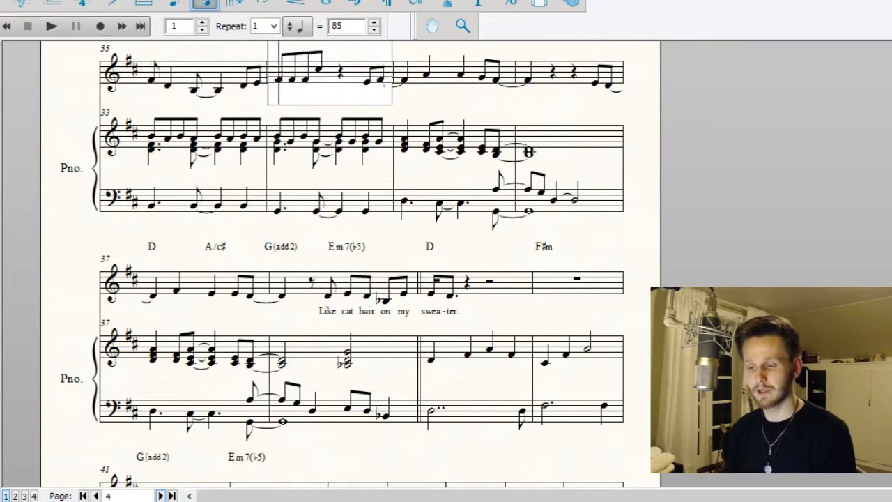
left_click(309, 83)
key("Delete")
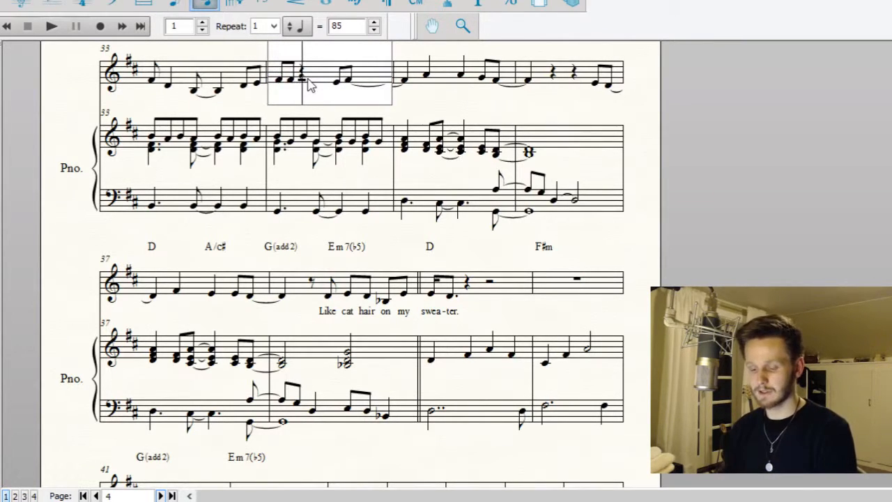
key("Left")
key("5")
key("Left")
key("period")
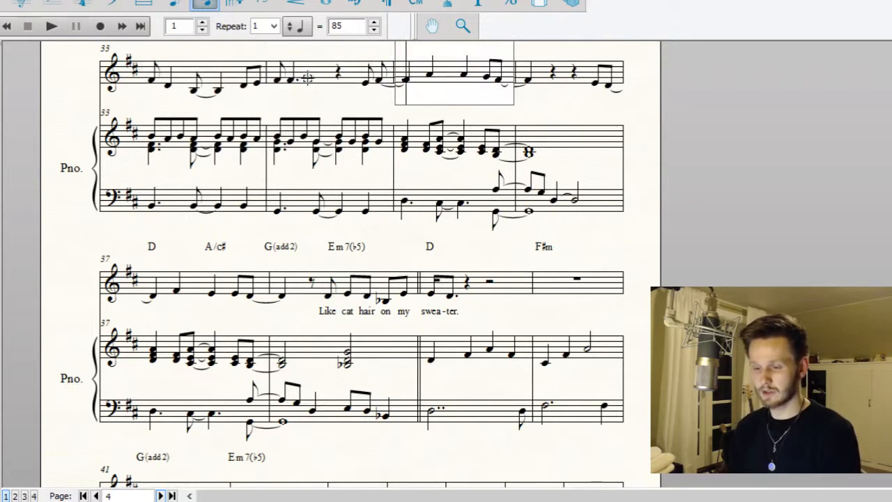
Slur the last eighth E of vocal measure 33 to the first F♯ of measure 34
scroll(302, 102, "up", 1)
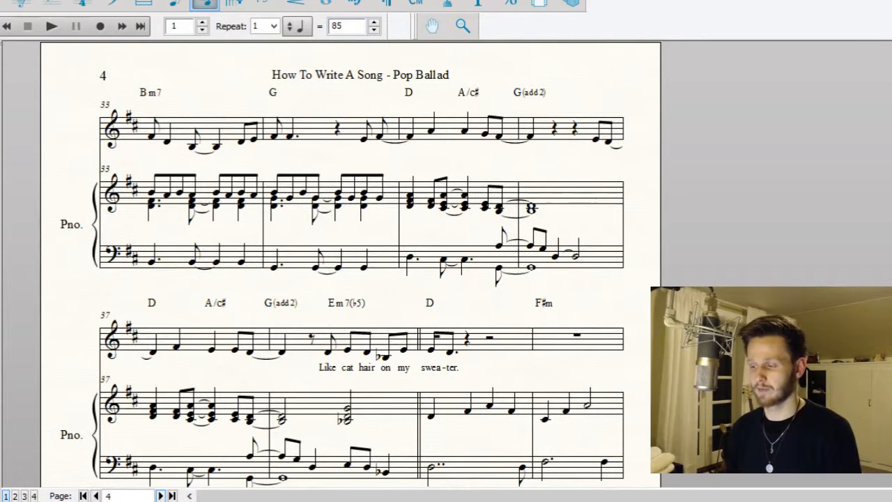
left_click(295, 4)
double_click(259, 132)
left_click(204, 4)
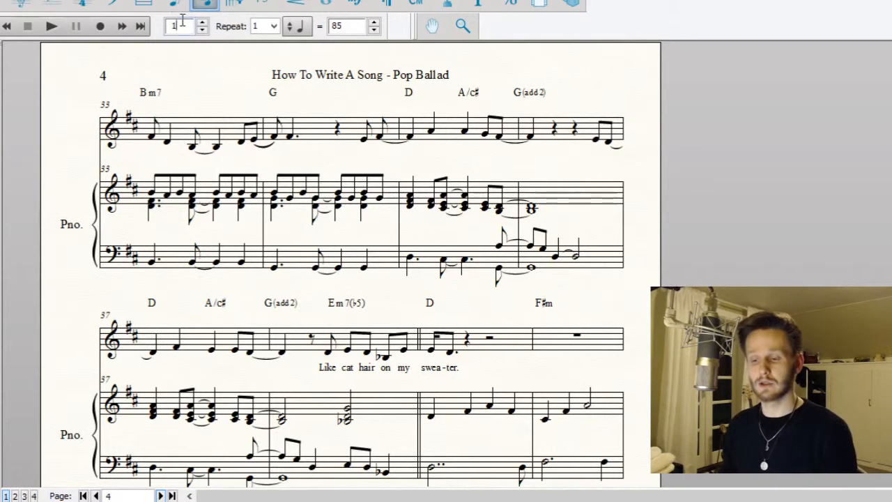
Play the score back from measure 30 to check the new vocal melody, stopping around measure 38
left_click(96, 496)
scroll(349, 410, "down", 3)
scroll(376, 186, "down", 2)
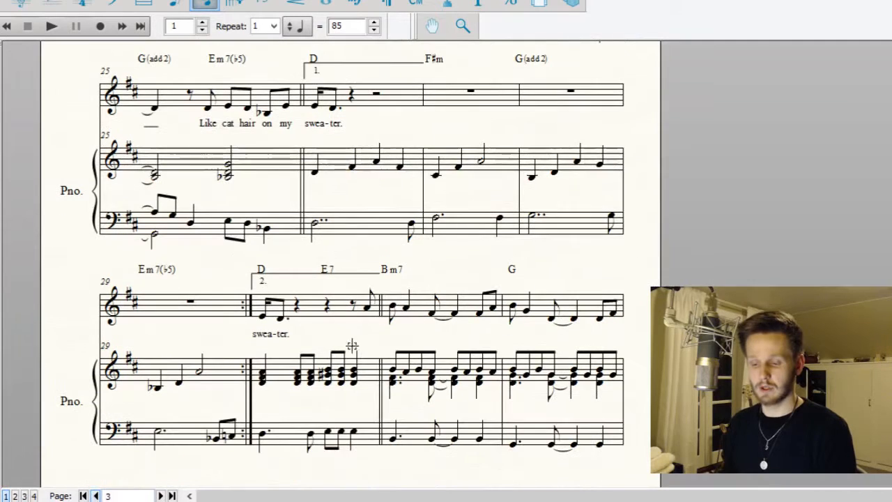
double_click(180, 26)
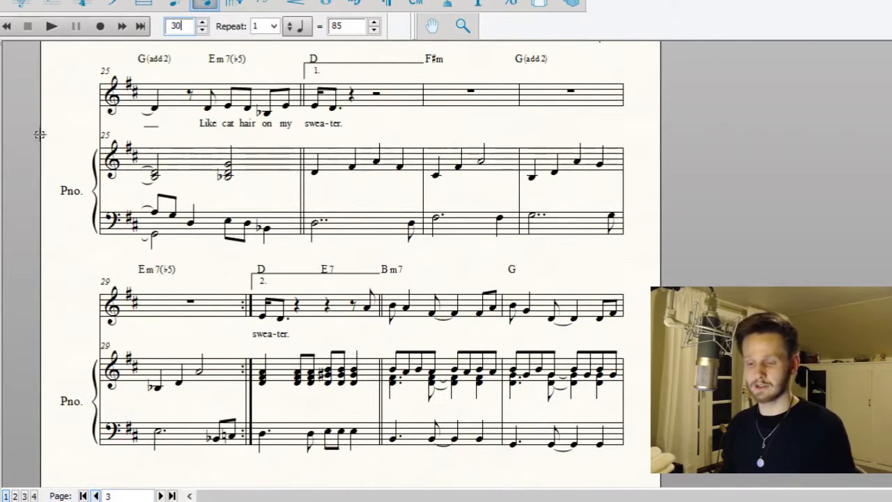
left_click(51, 25)
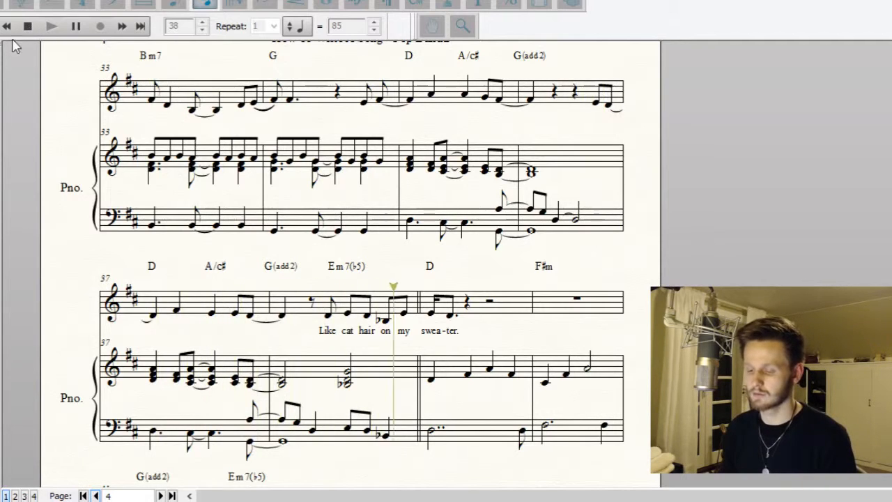
left_click(28, 26)
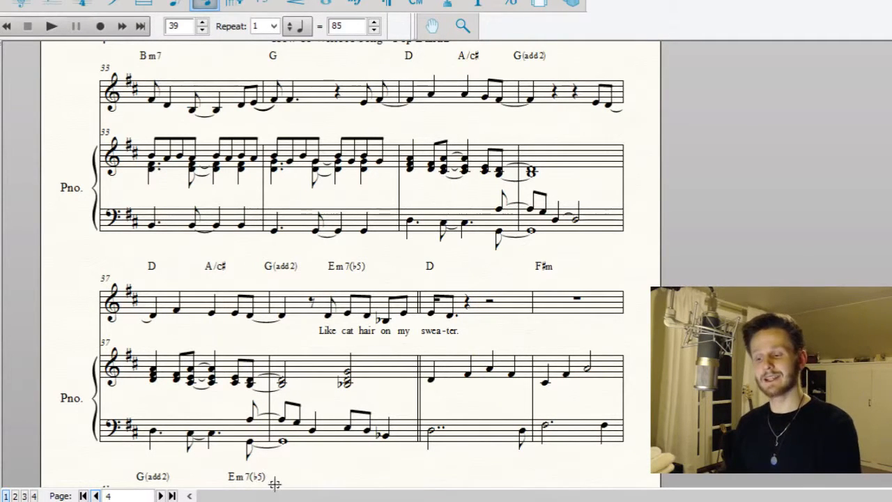
Beam the last two eighths, E and F♯, together in vocal measure 34
left_click(381, 100)
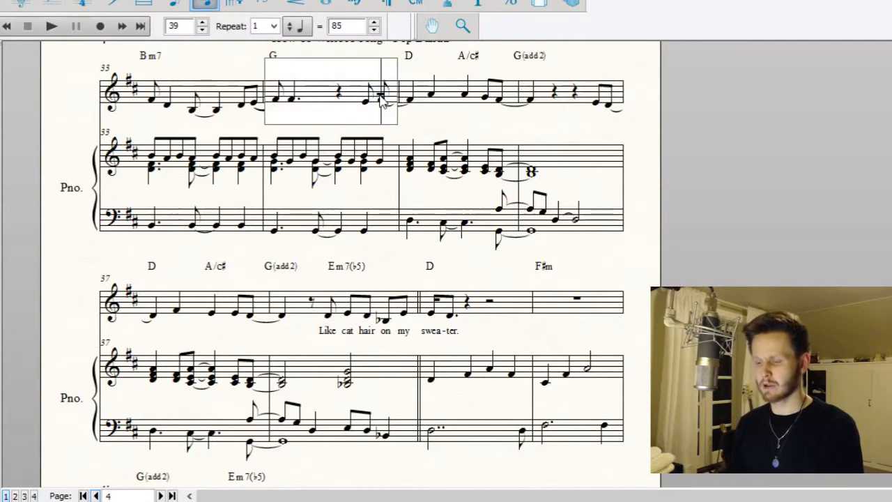
key("Left")
key("Right")
key("slash")
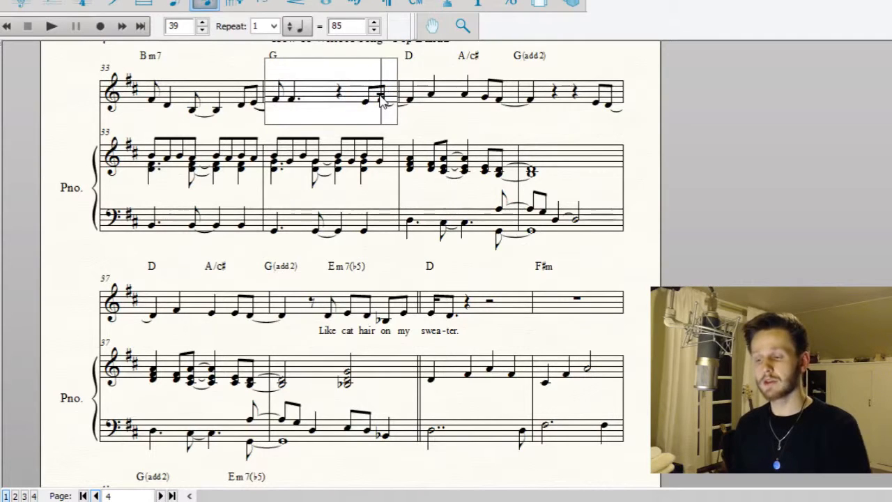
key("0")
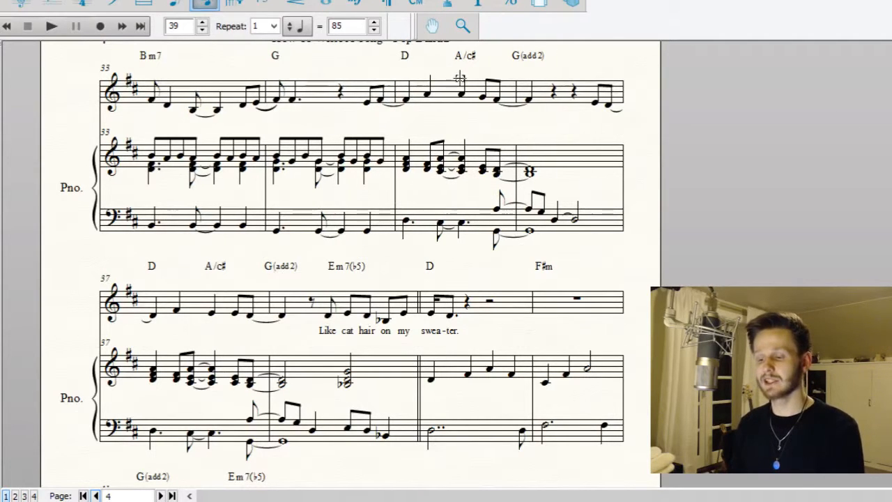
On page 3, add the lyrics "Like ying and yang" from the pickup A before the Bm7 measure, extending "yang" over the tie
left_click(455, 4)
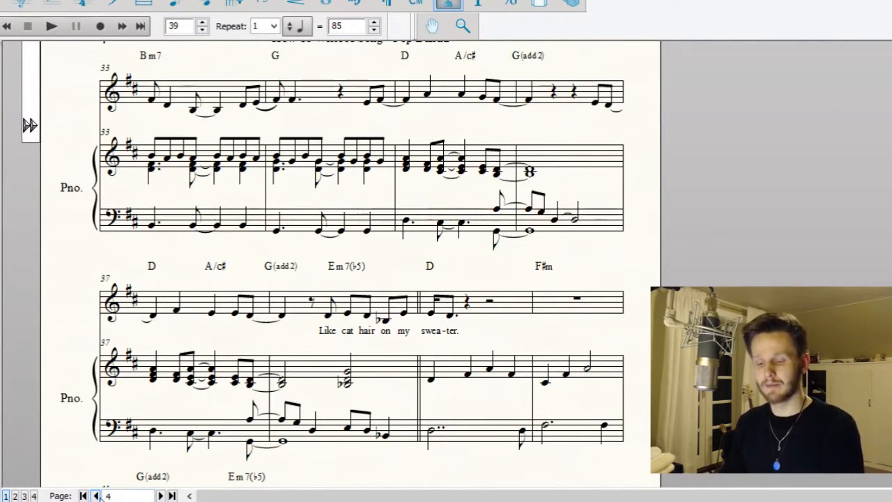
left_click(96, 495)
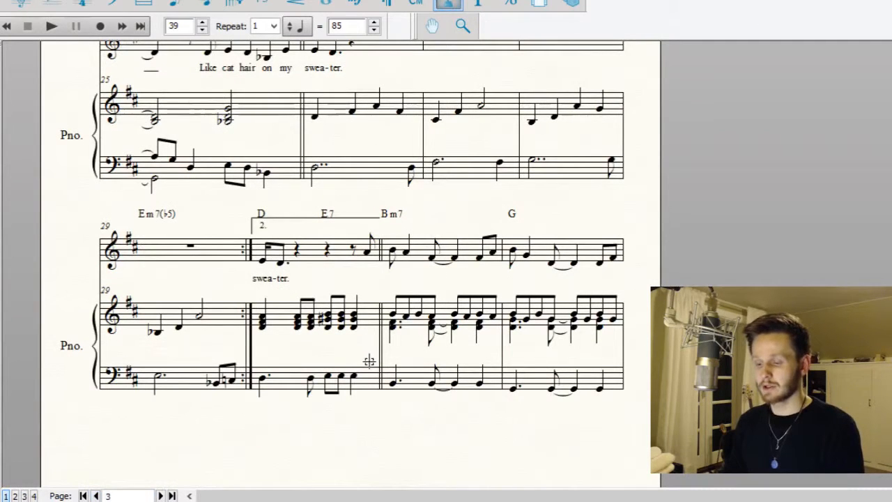
left_click(161, 496)
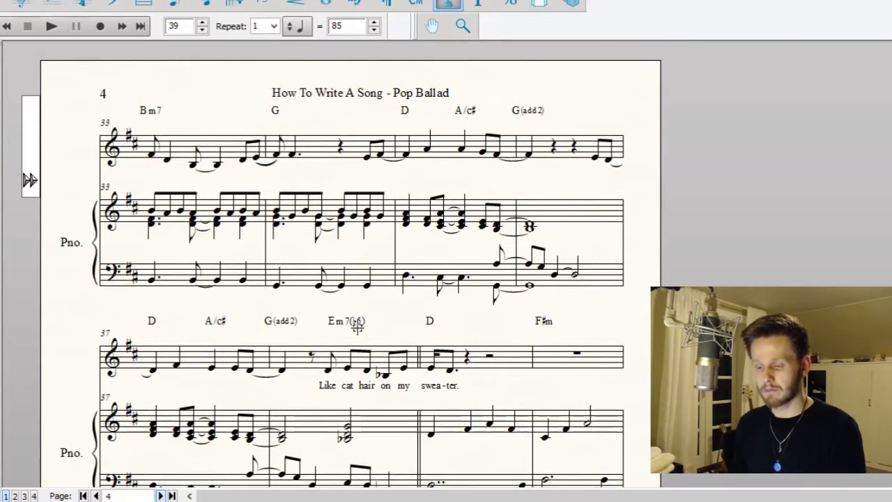
left_click(96, 495)
scroll(504, 379, "down", 7)
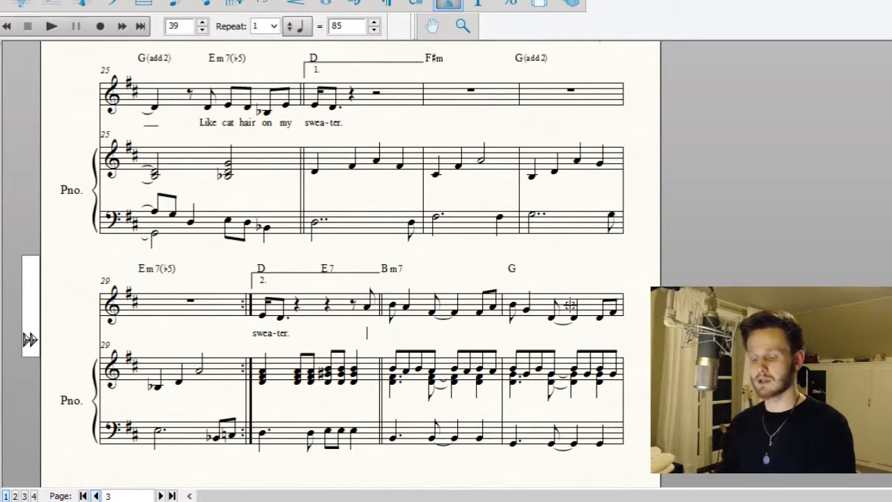
type("e ")
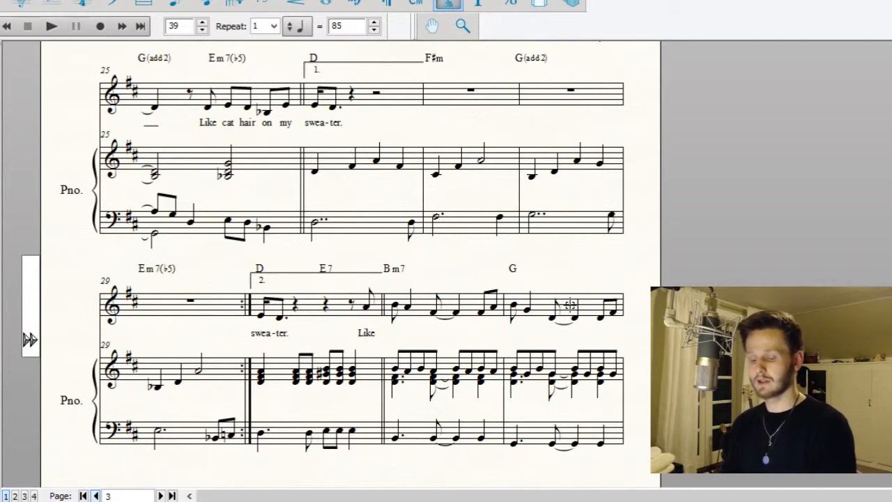
type("ying and ")
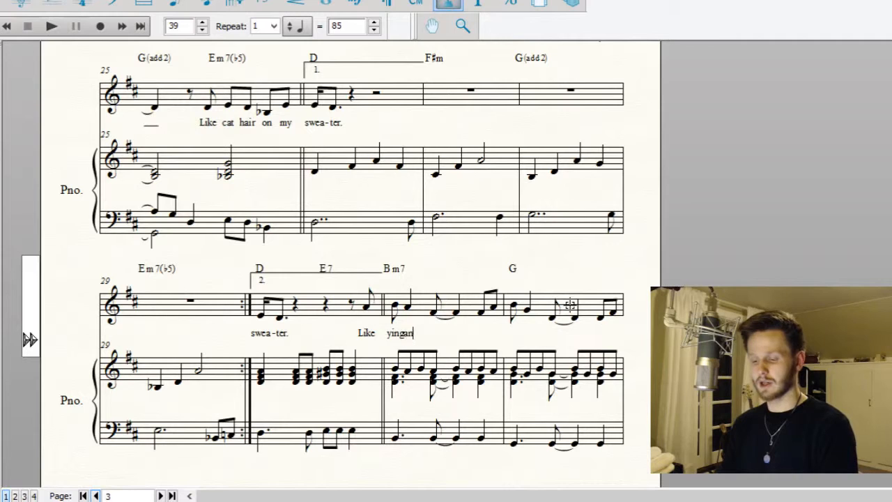
type("yang ")
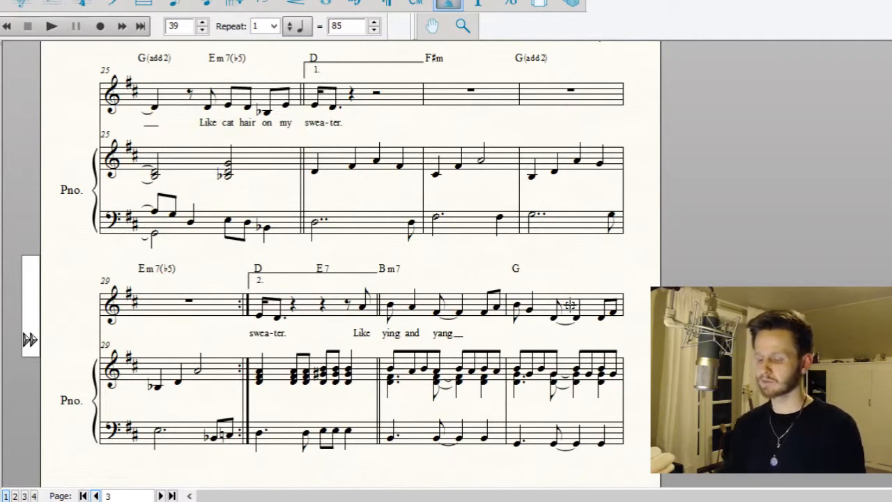
Continue the vocal lyrics with "or like Pe-ter Pan and that", extending "Pan" over the tied D
type(" or like Peter")
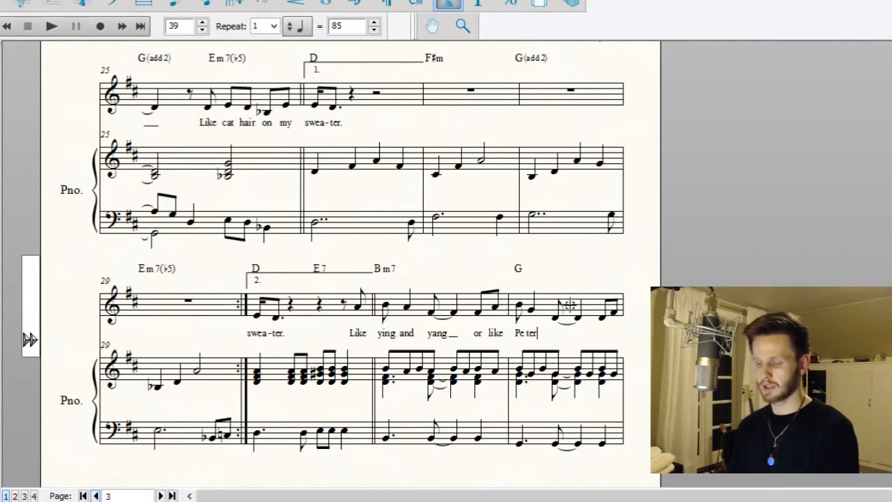
type("Pan ")
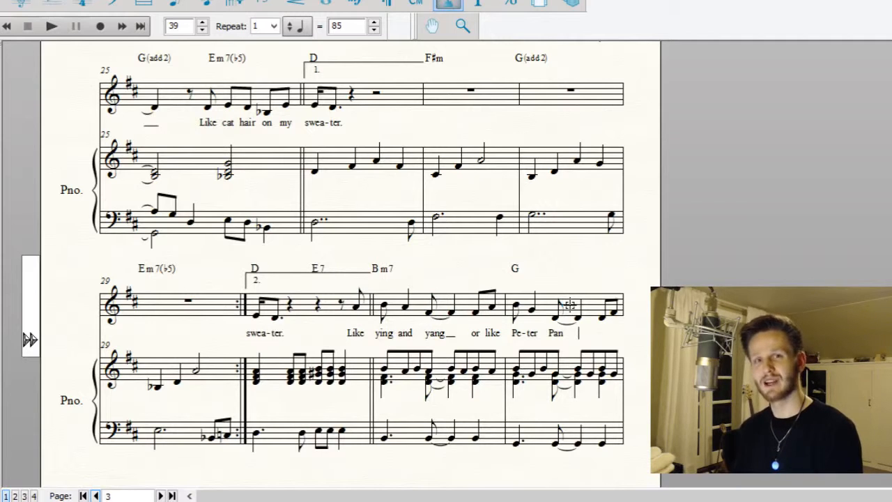
type("_and ")
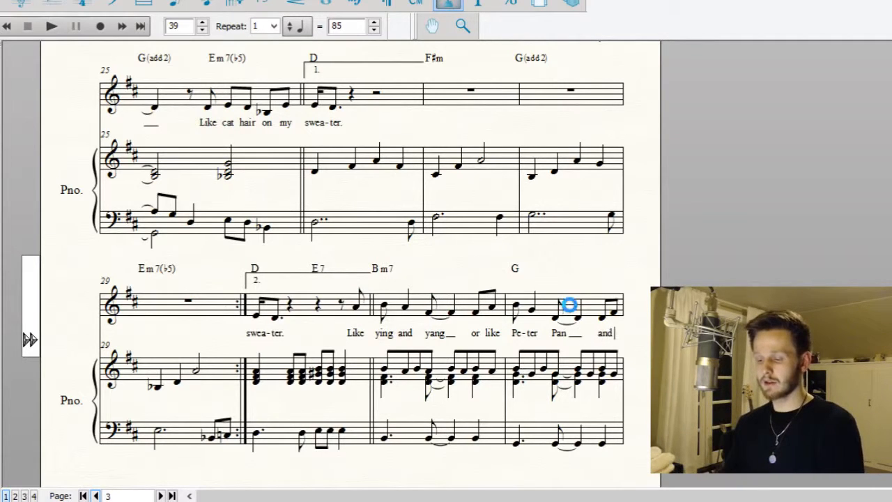
type("thaT")
key("BackSpace")
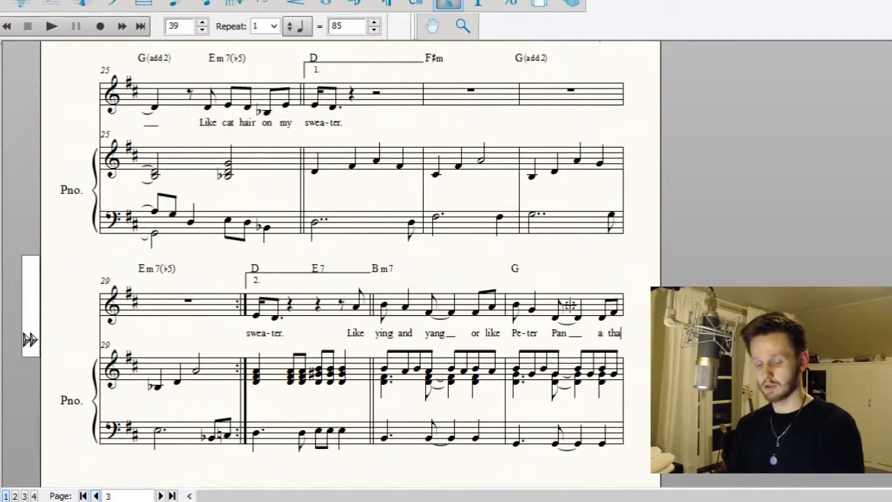
type("t ")
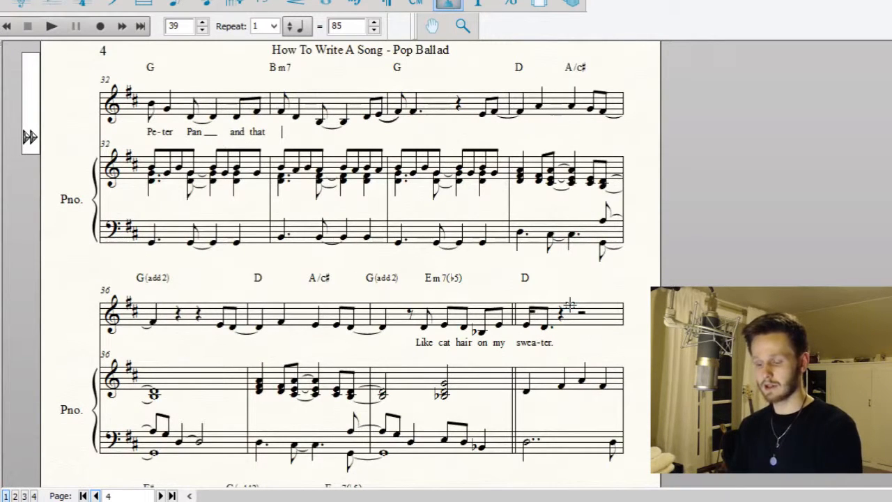
Add the lyrics "Wen-dy girl from Lon-don." under vocal measures 33 and 34
type("Wen-dy ")
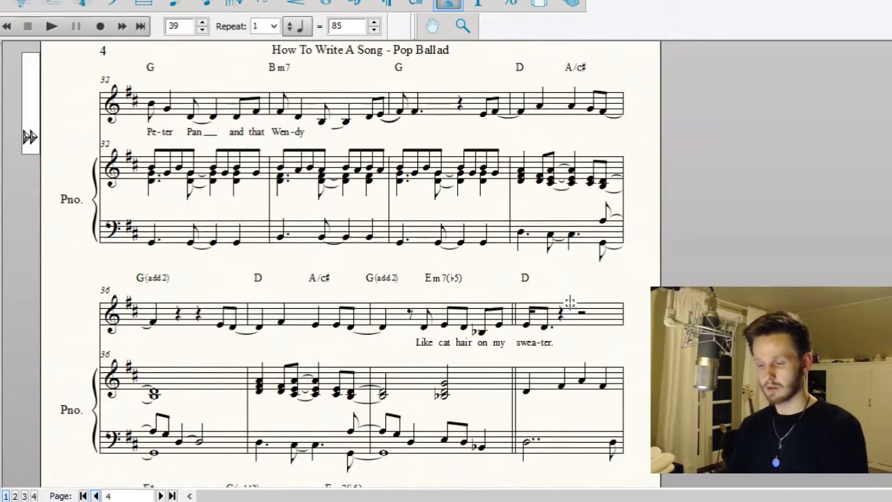
type("girl  ")
type("from")
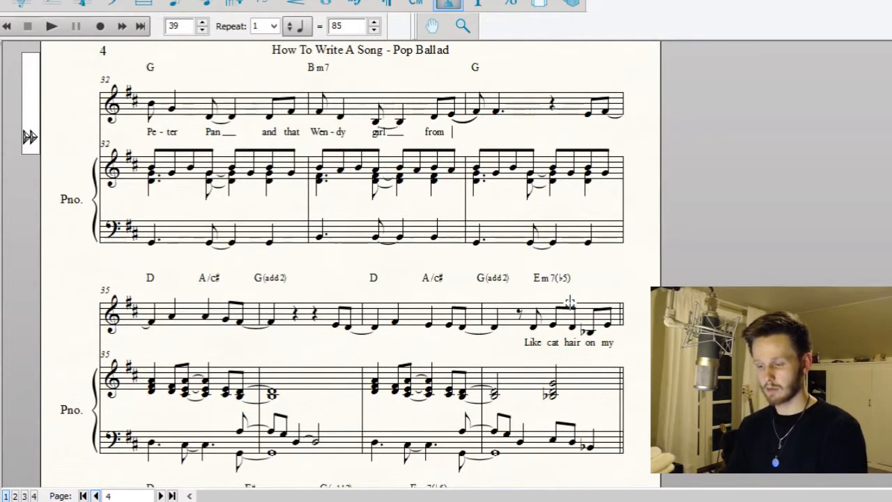
type(" Lon don.")
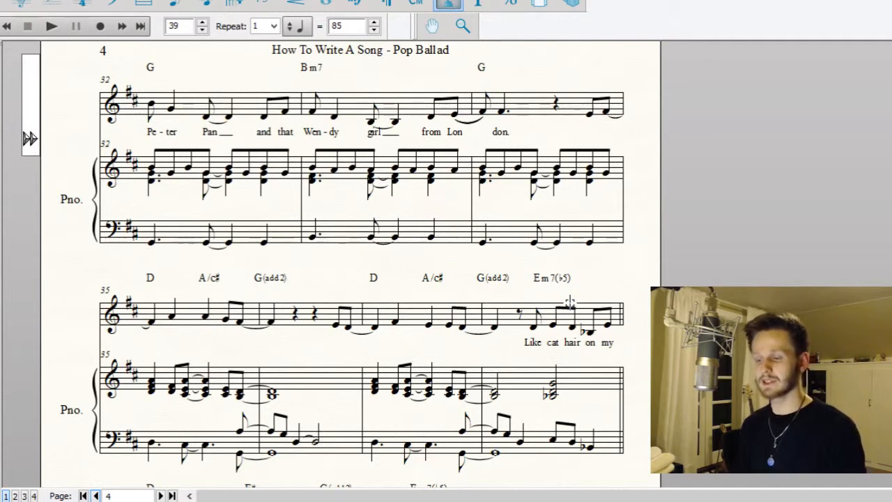
left_click(754, 281)
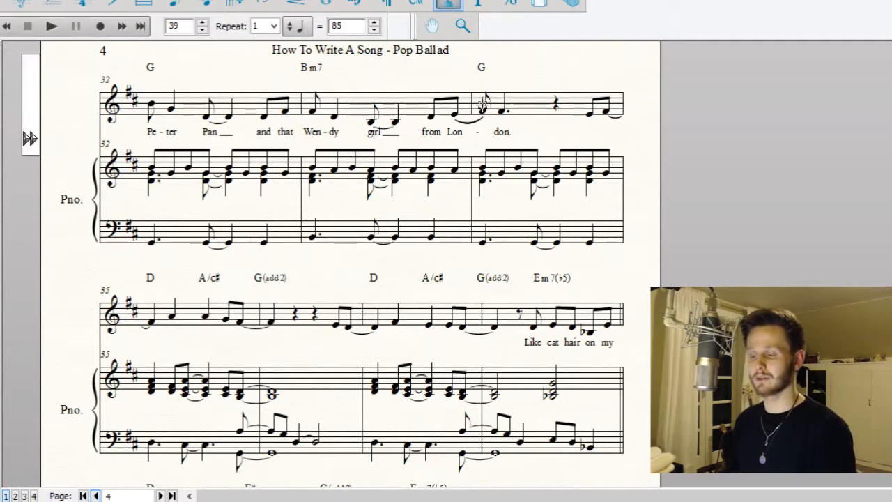
Add the lyrics "We seem so op-po-site" from the last two eighths of vocal measure 34, extending "seem" and "site" over their ties
left_click(597, 121)
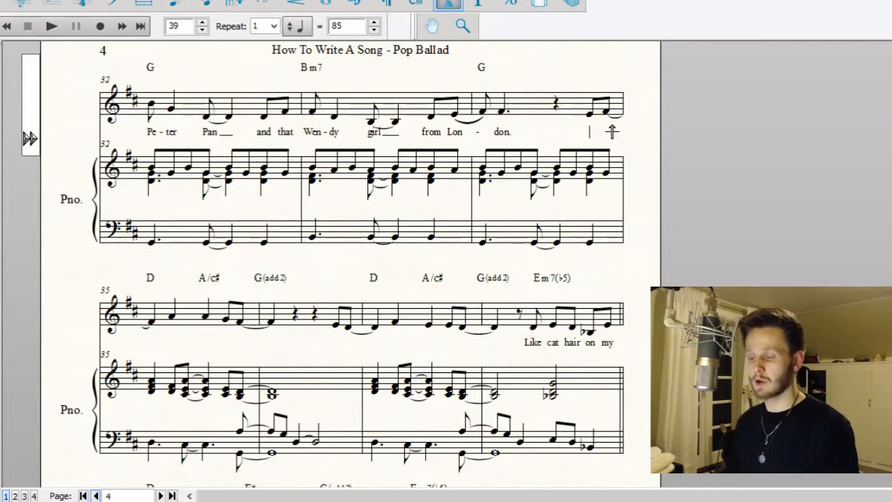
type("We seem ")
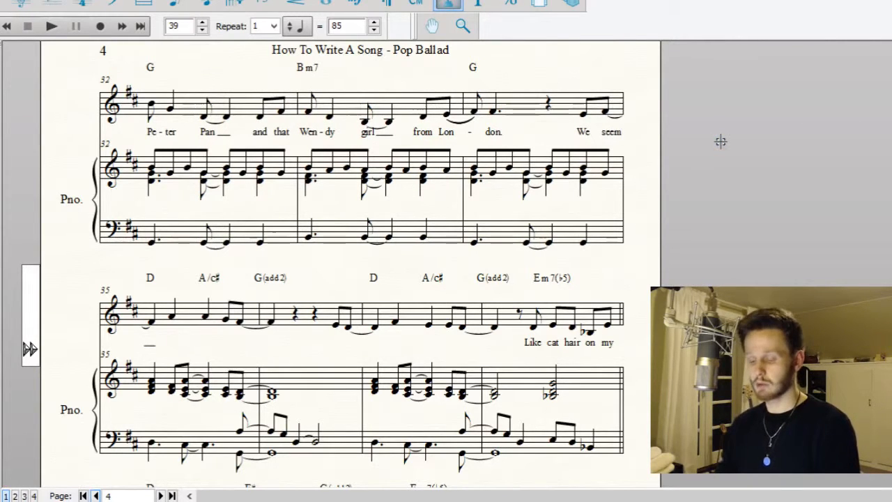
type("so ")
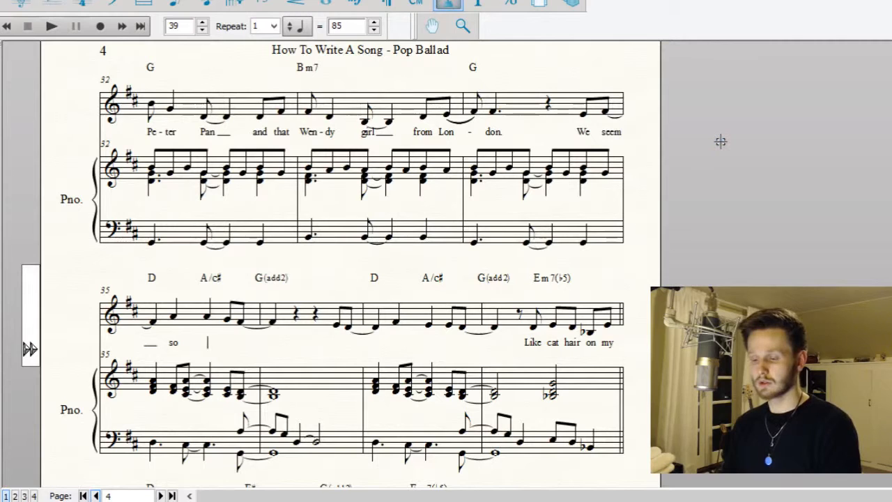
type("op po")
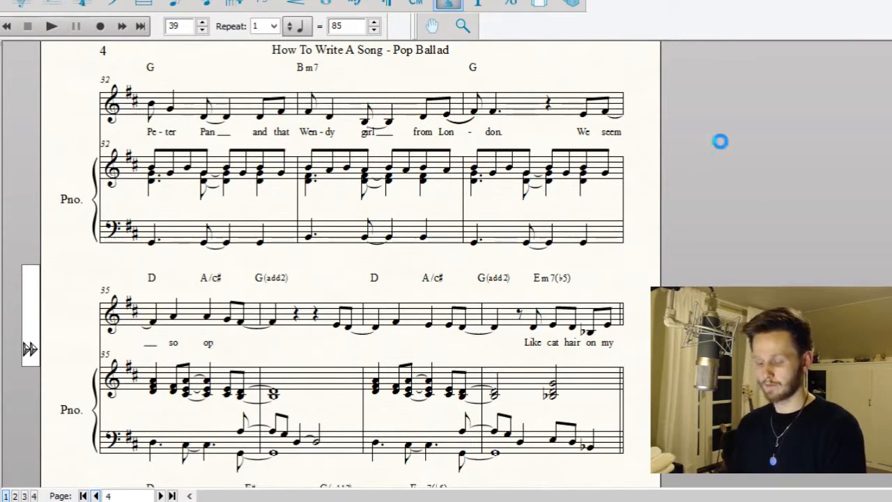
type("-site")
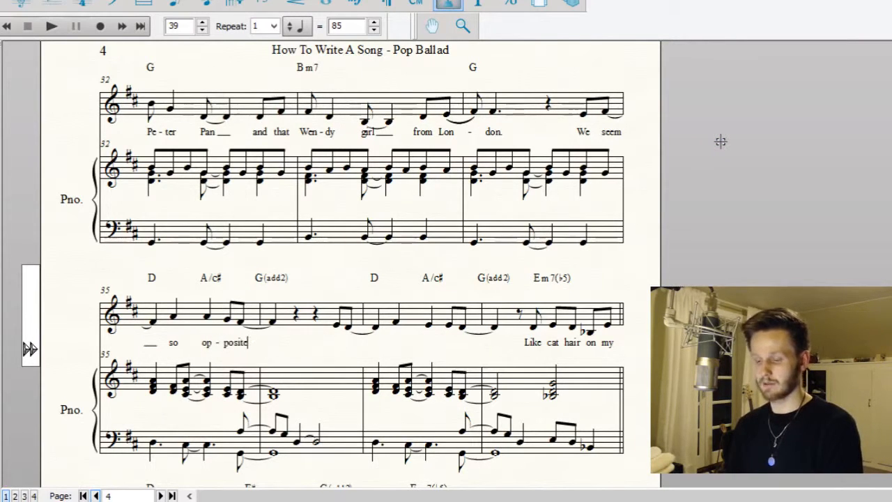
type(".")
key("BackSpace")
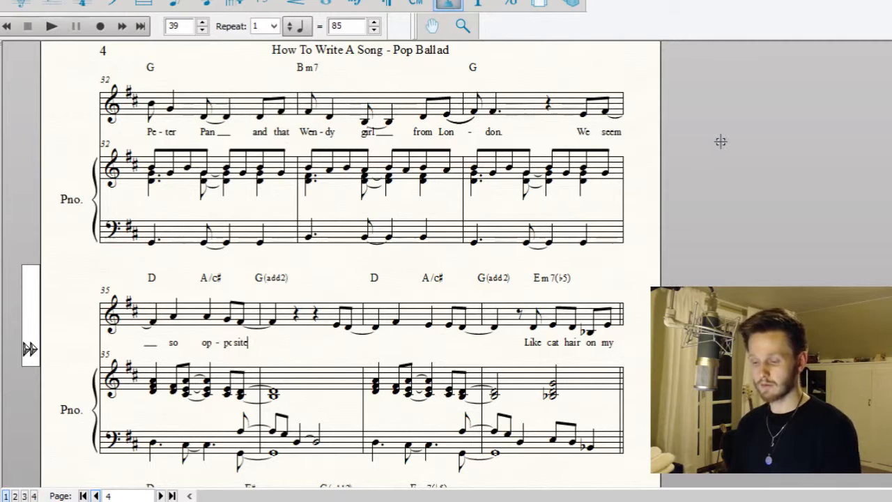
type("____")
key("space")
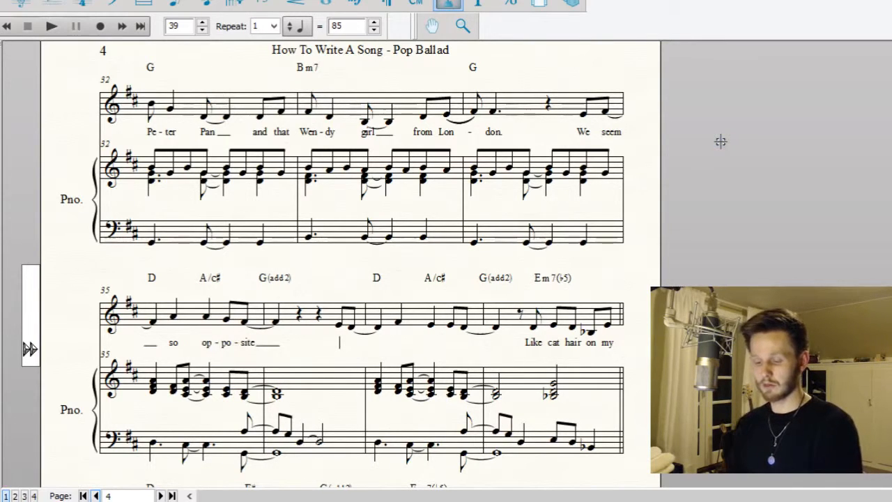
Continue the vocal lyrics with "but still we seem to fit." up to "Like cat hair", extending "still" and "fit." over their ties
type("but still ")
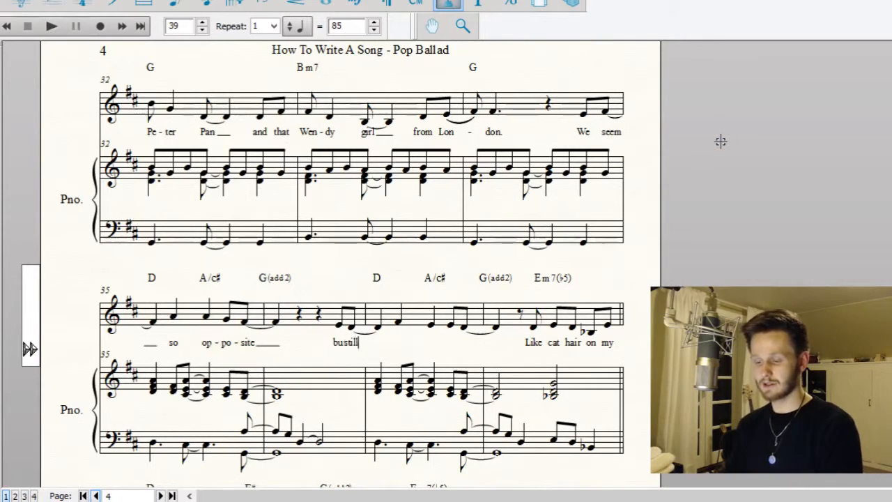
type("___")
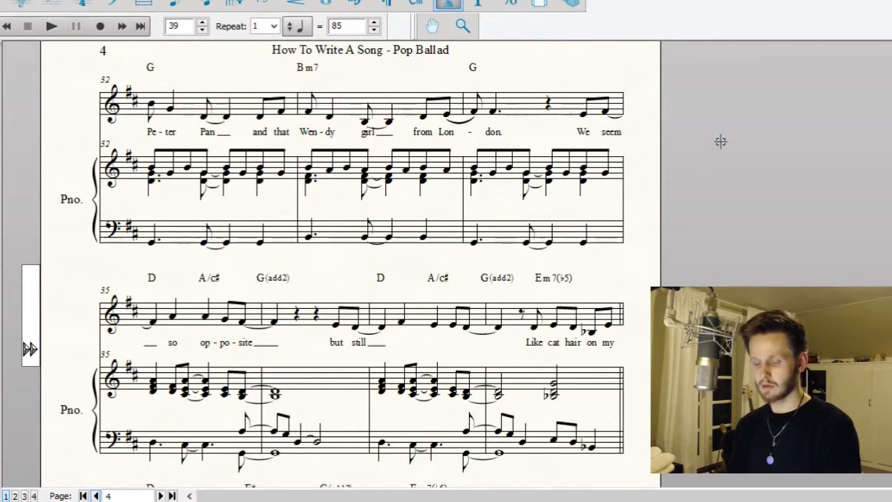
type("wee")
key("BackSpace")
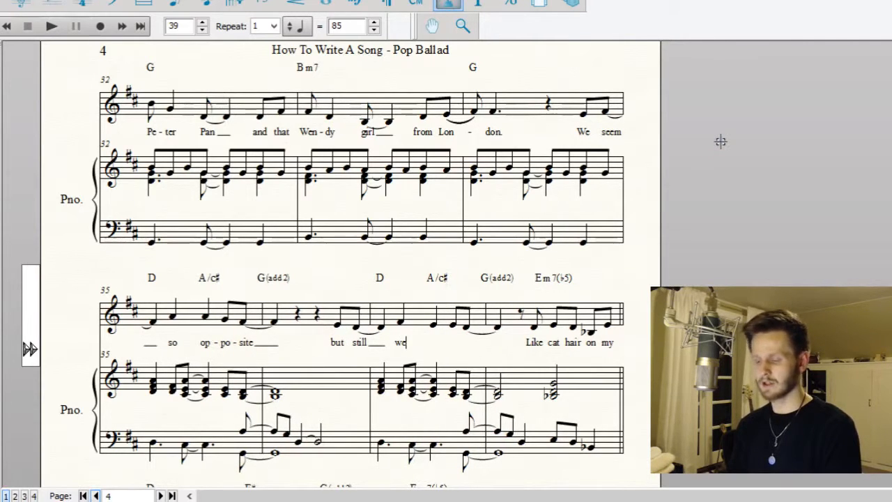
type("we seem to ")
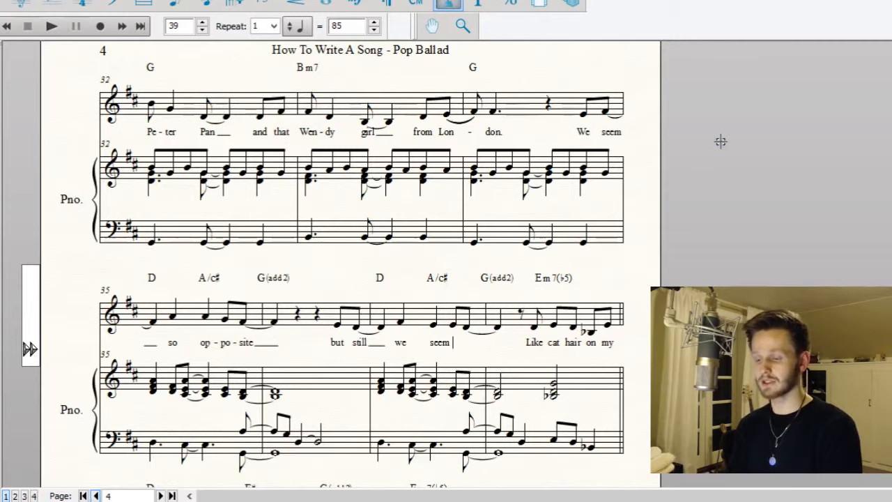
type("fit_____")
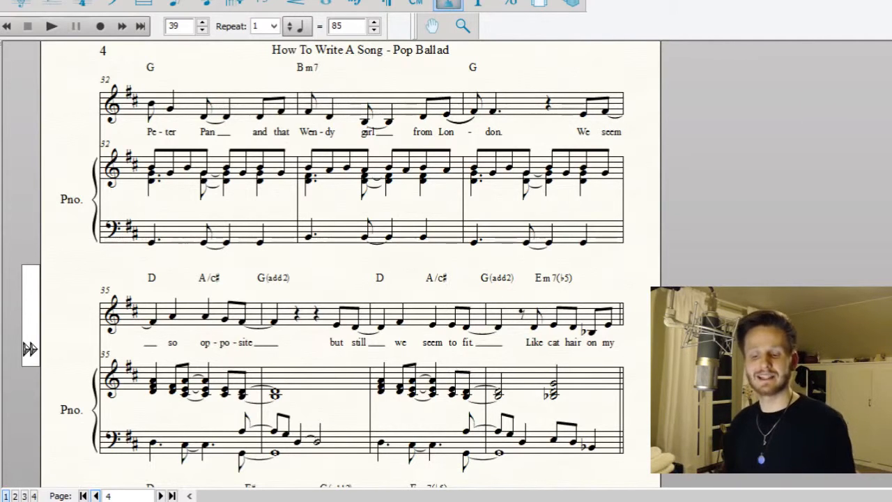
Play the score back from measure 30 through the new vocal section and stop playback in measure 39
left_click(96, 495)
left_click(161, 496)
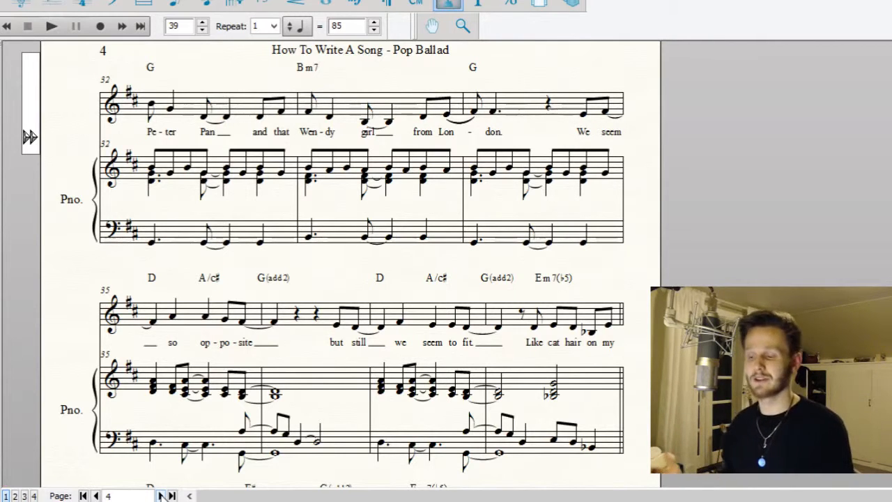
left_click(161, 495)
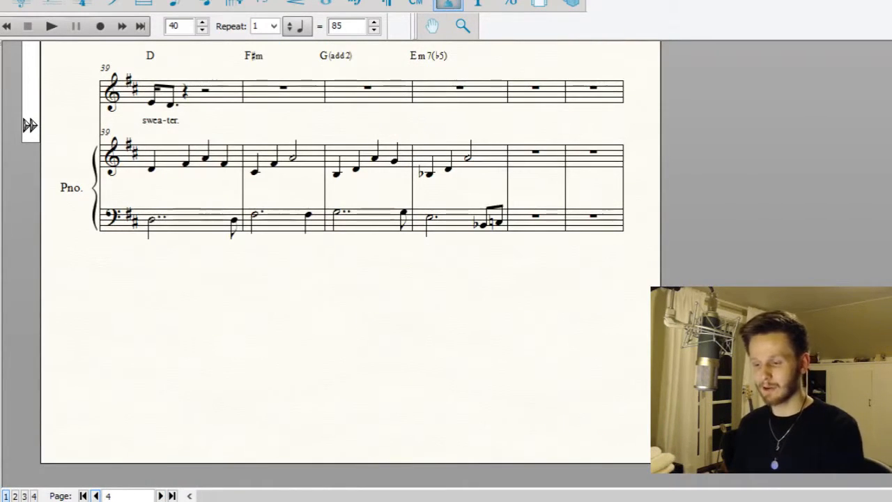
scroll(347, 312, "up", 5)
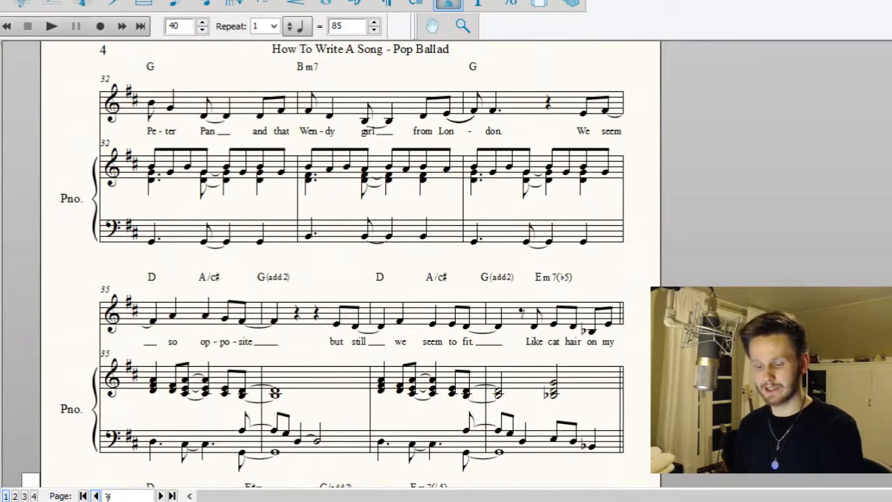
left_click(95, 495)
scroll(348, 264, "down", 3)
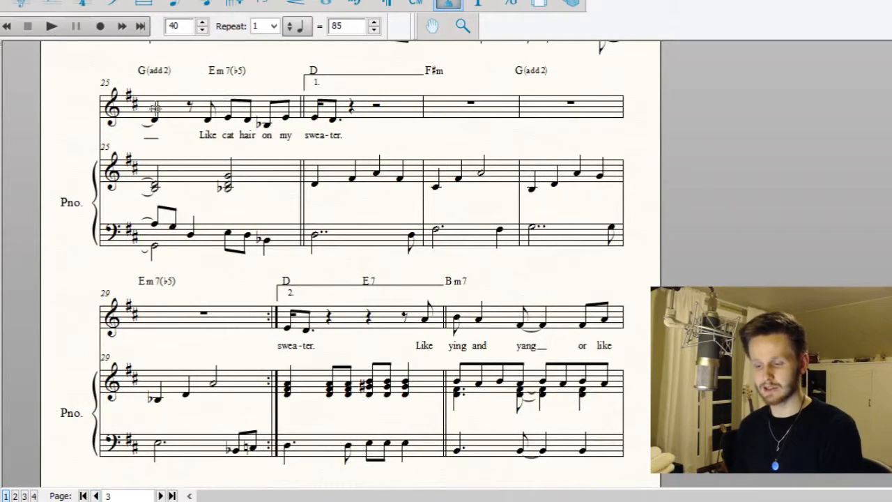
double_click(173, 27)
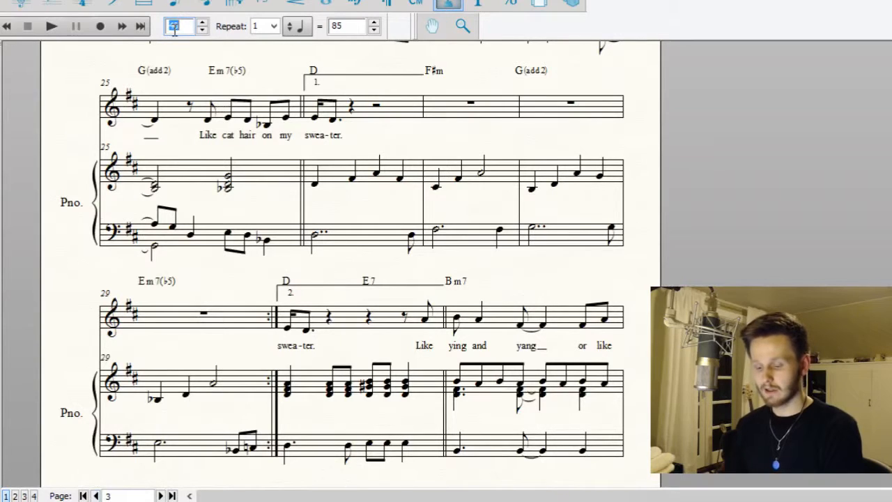
type("30")
left_click(60, 23)
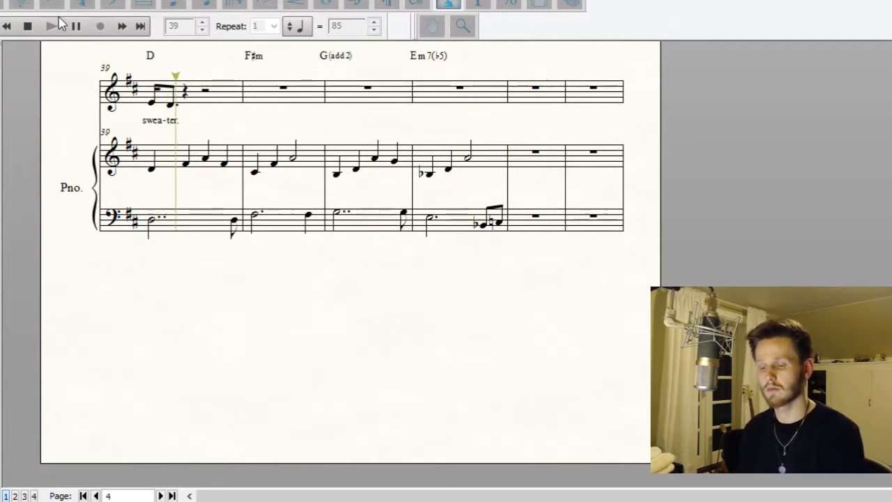
left_click(28, 27)
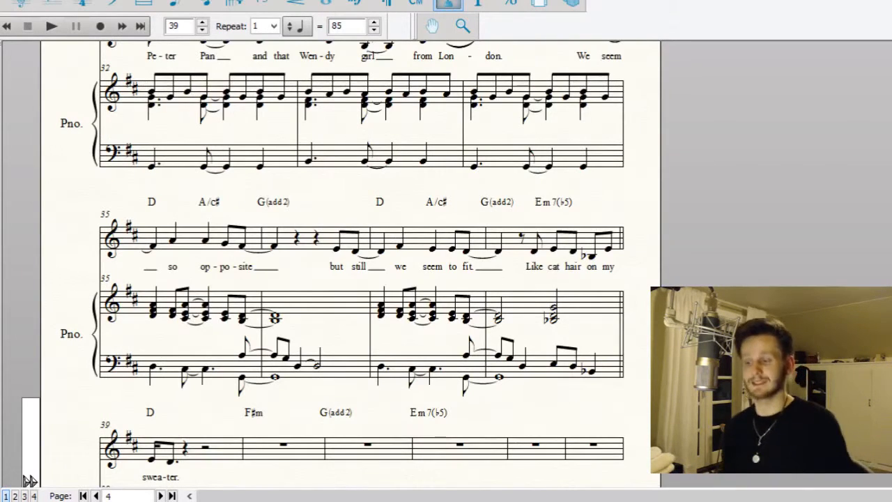